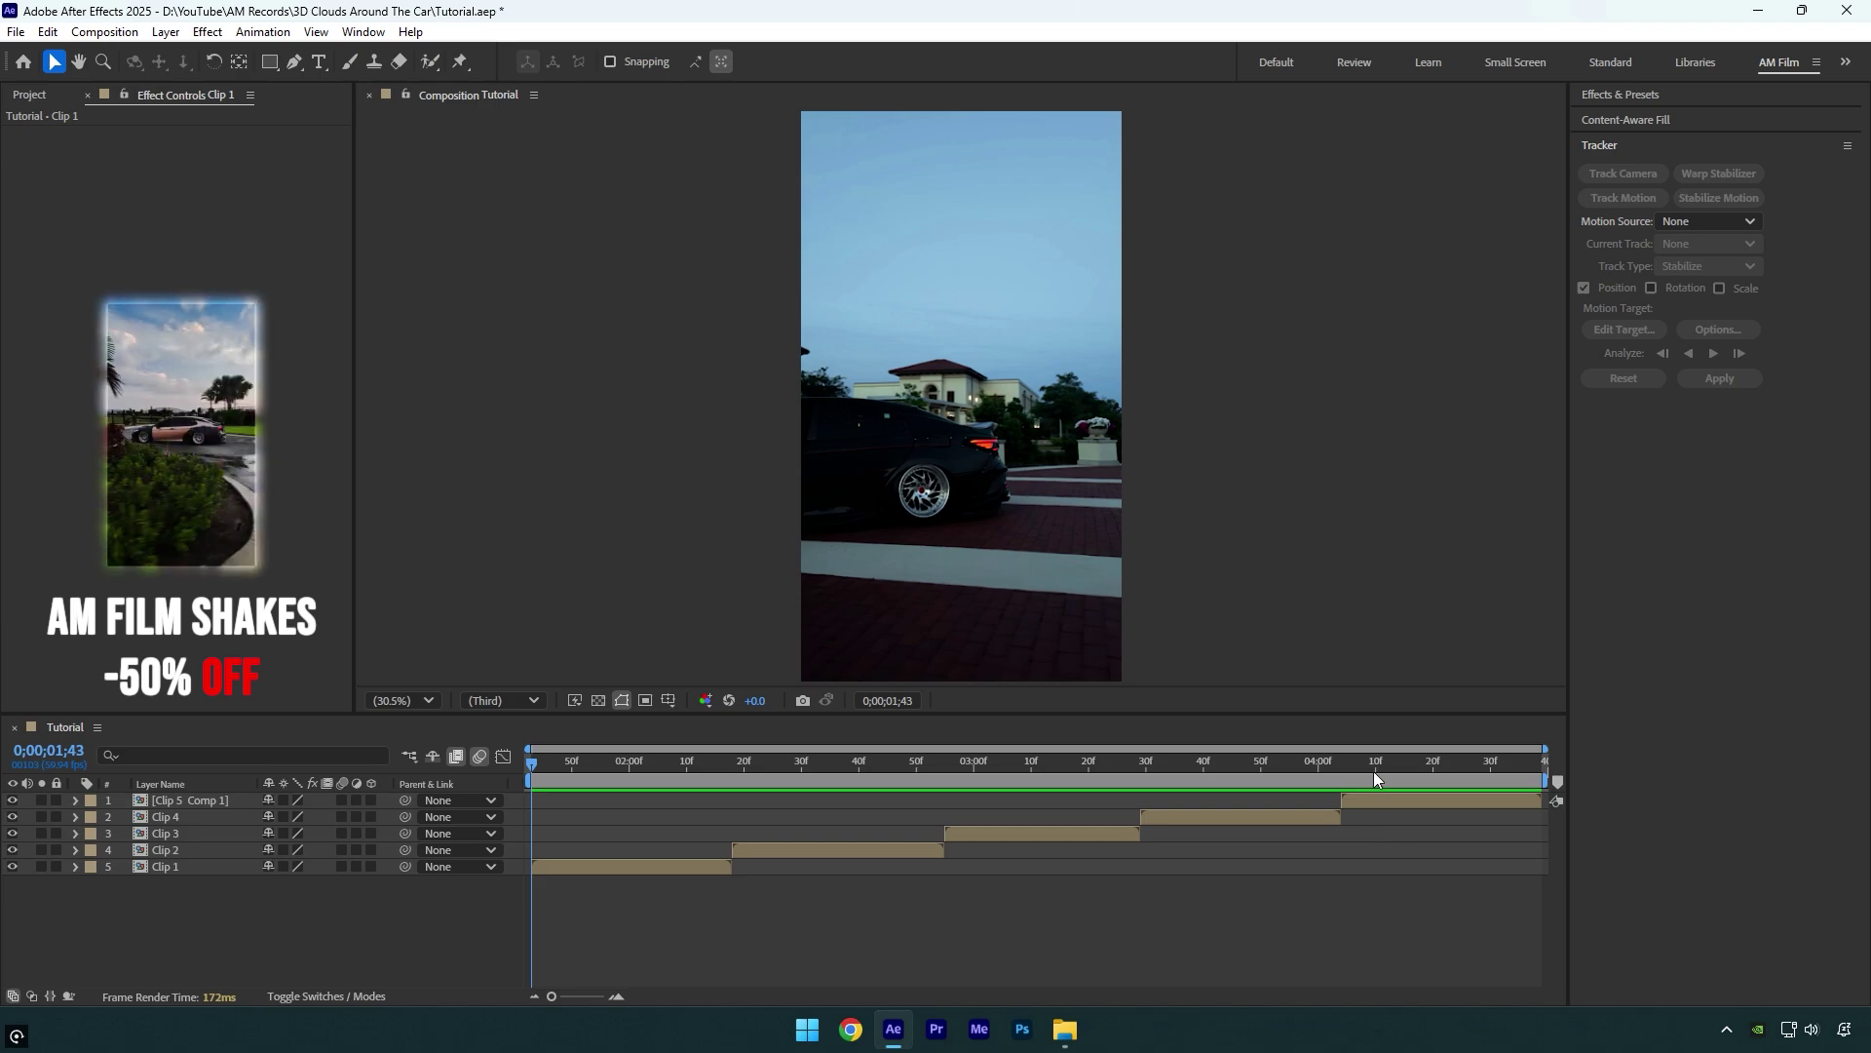
# Pre-compose the final car clip into Clip 5 Comp 2, moving all attributes
pyautogui.moveTo(1374, 770); pyautogui.dragTo(1421, 768)
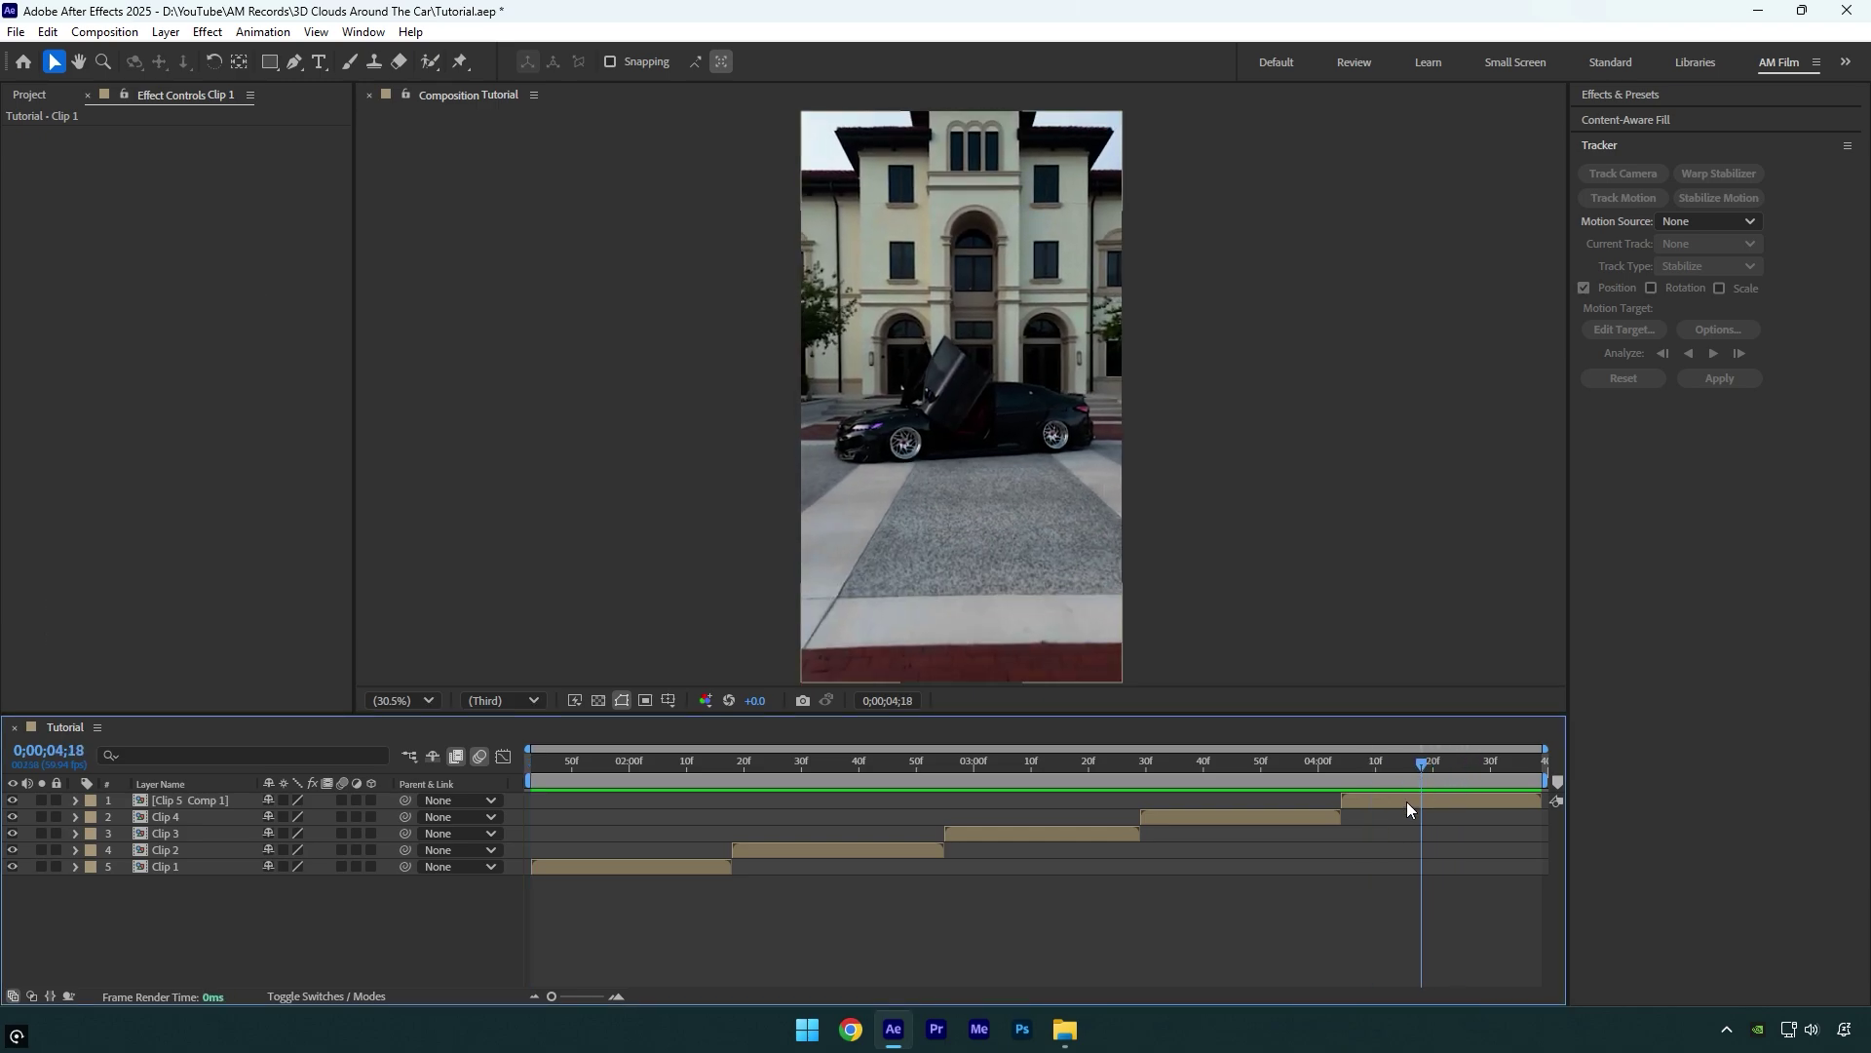
pyautogui.rightClick(1406, 801)
pyautogui.click(1453, 673)
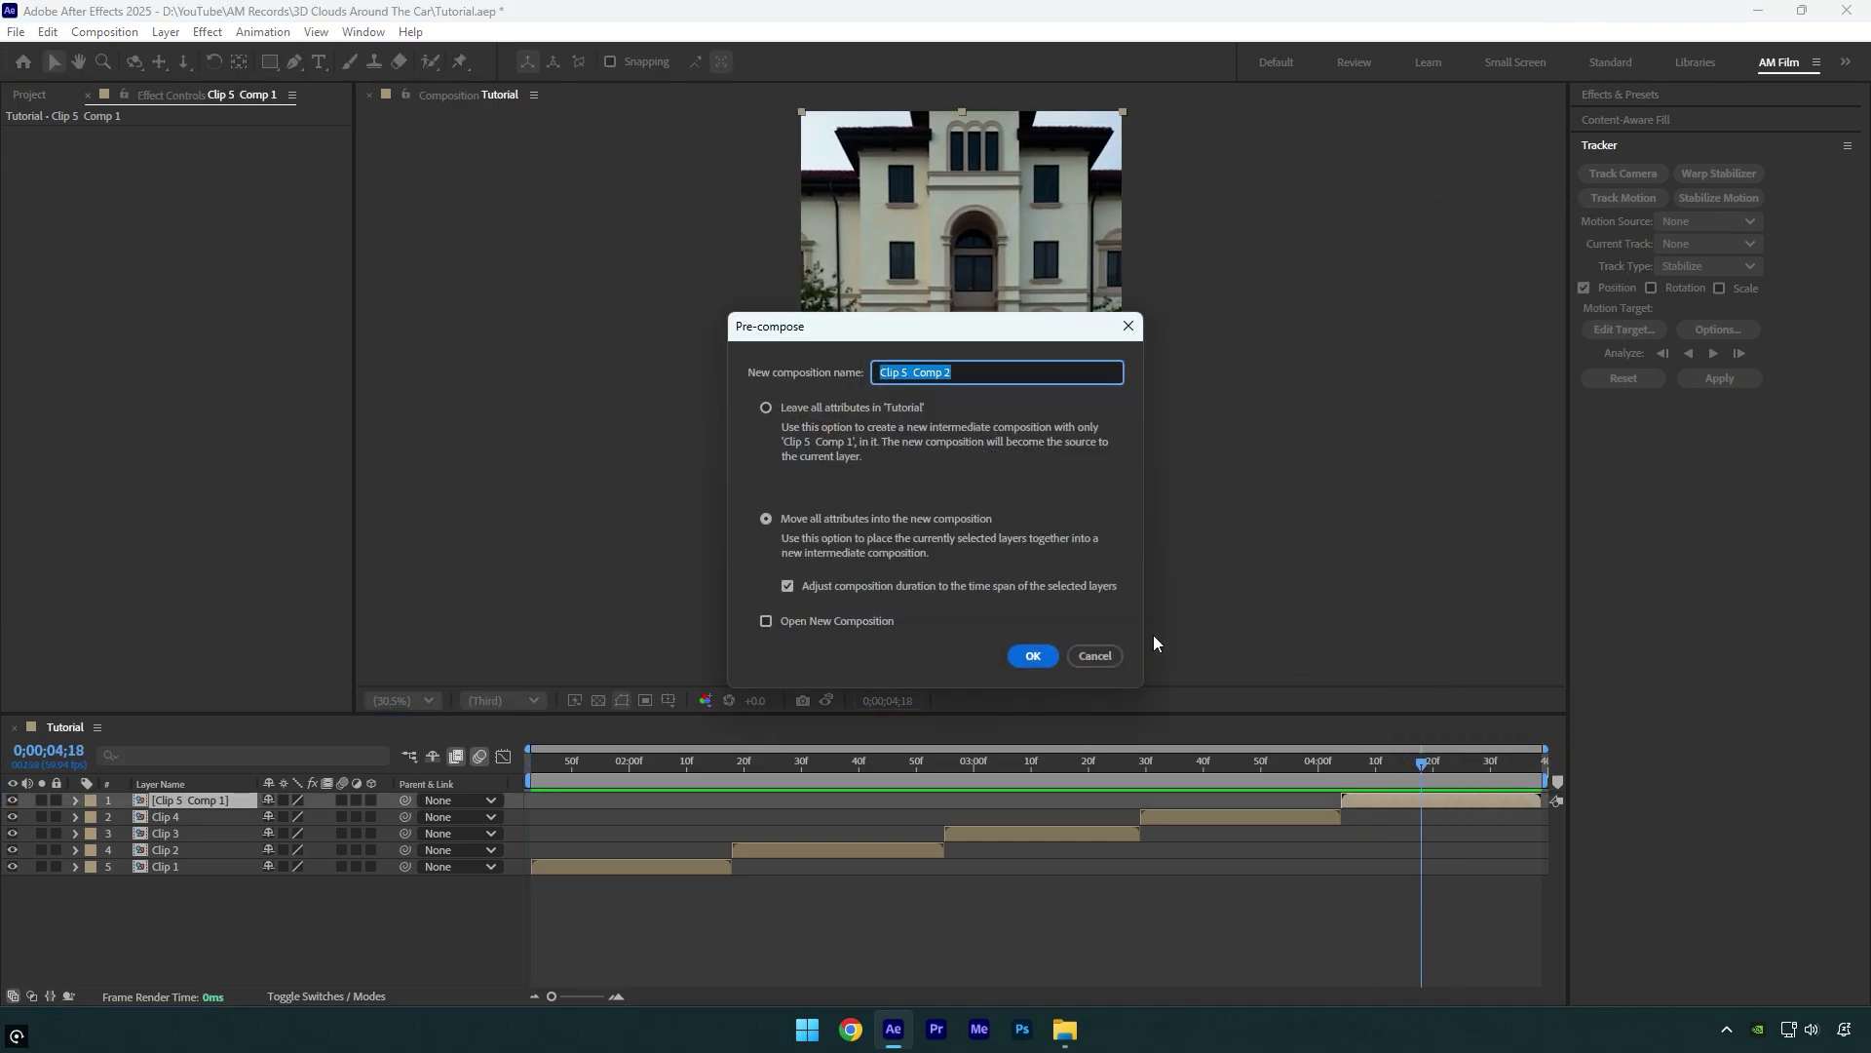
pyautogui.click(893, 520)
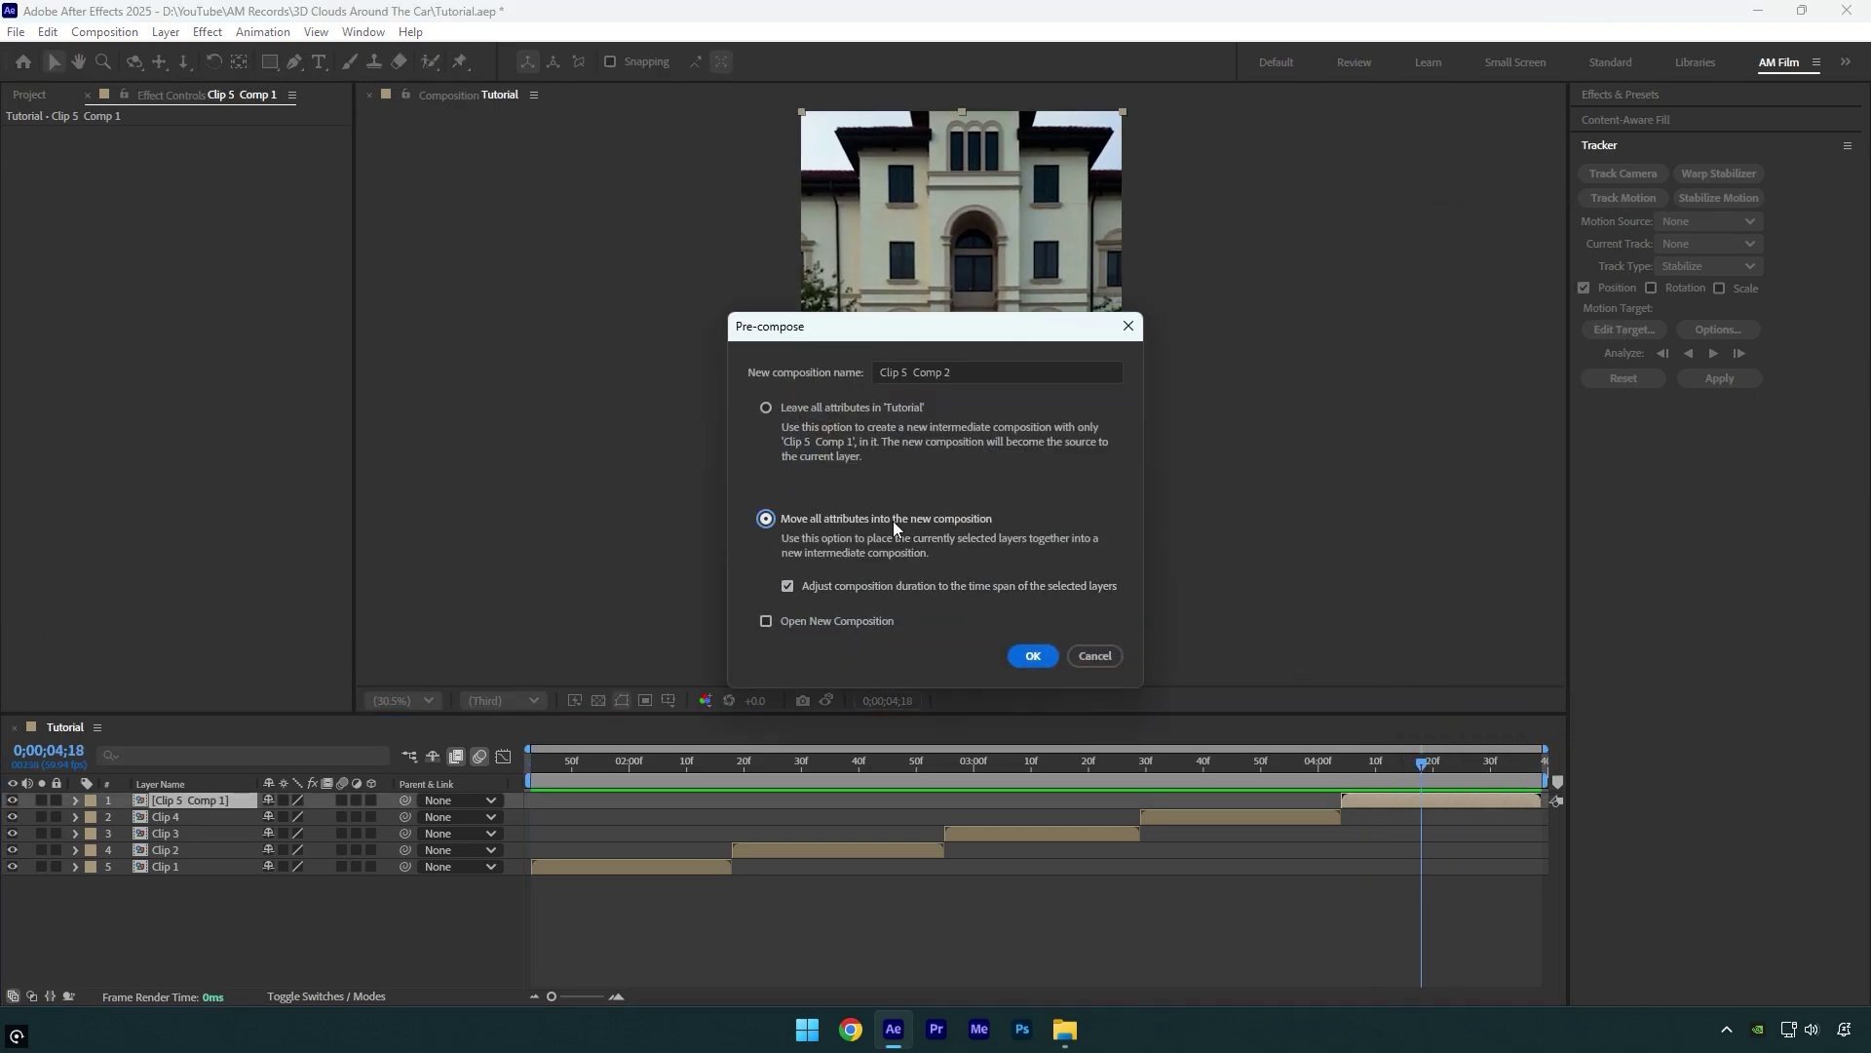
pyautogui.click(880, 582)
pyautogui.click(1033, 656)
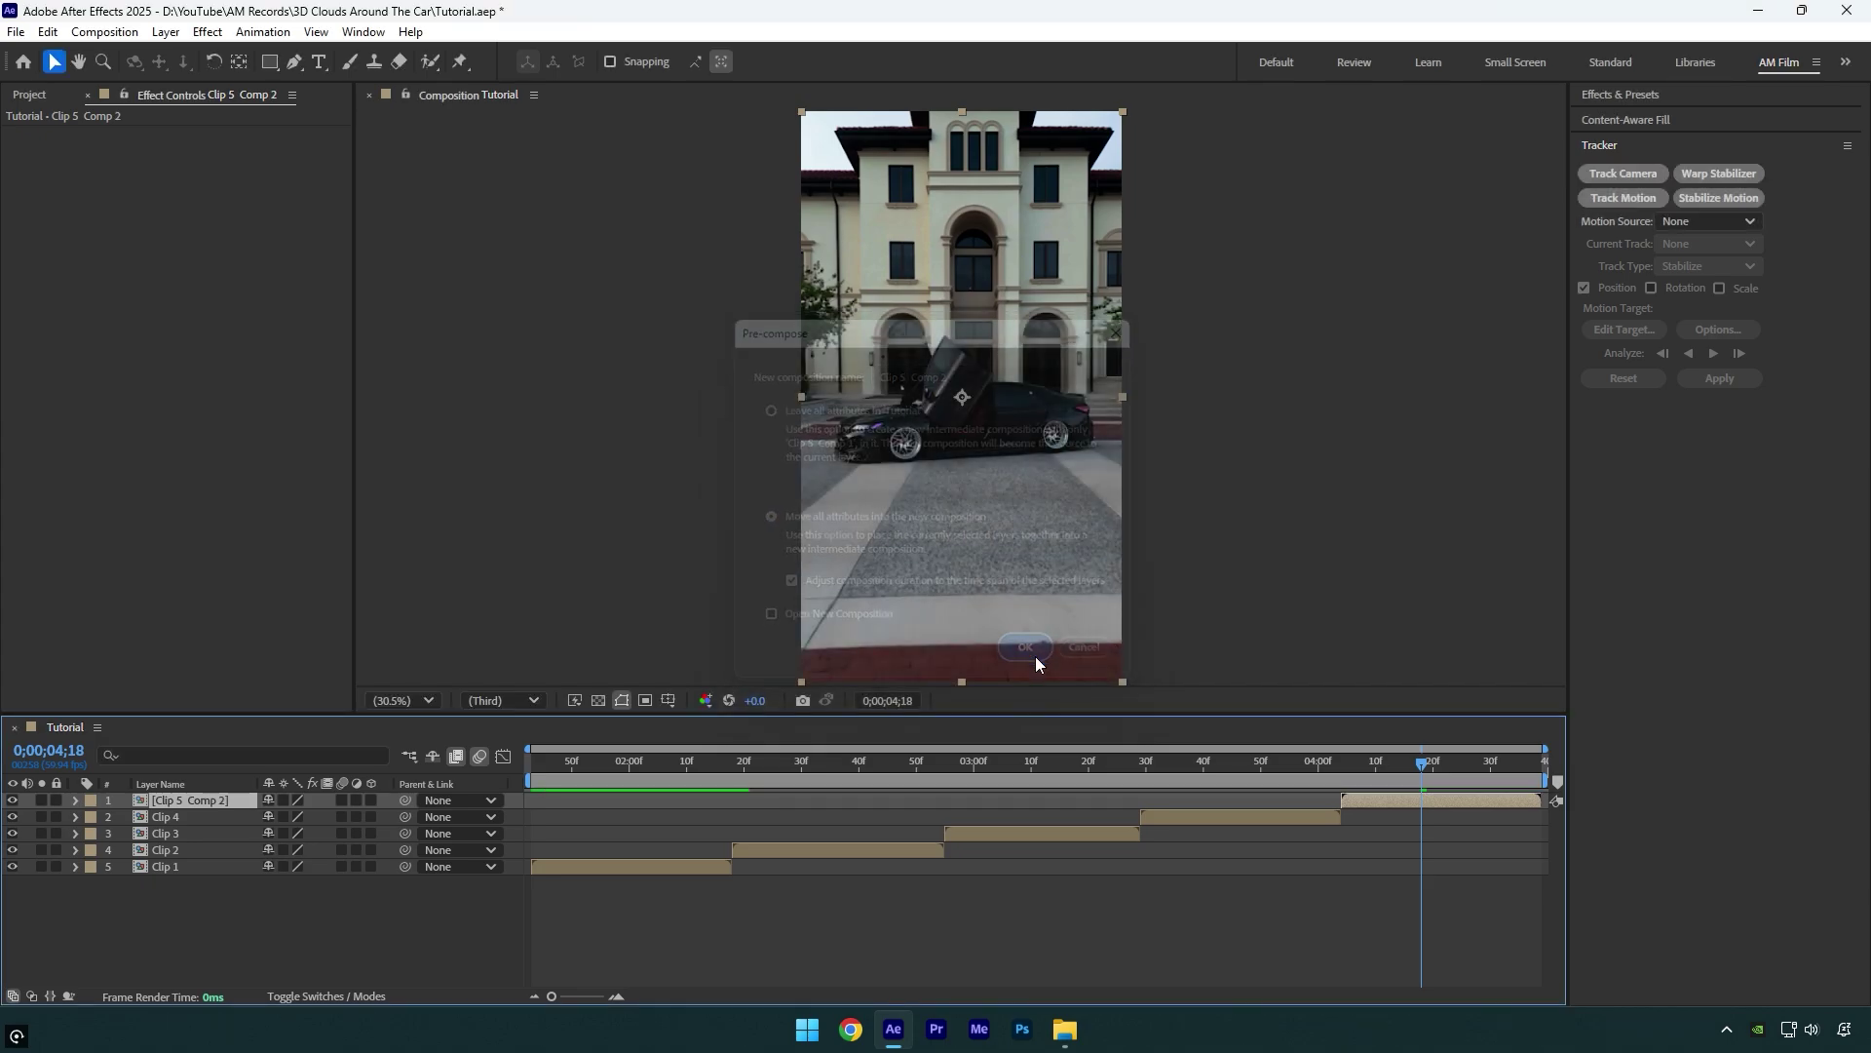
# Camera-track the clip and create a solid and camera on the pavement track points
pyautogui.doubleClick(1427, 800)
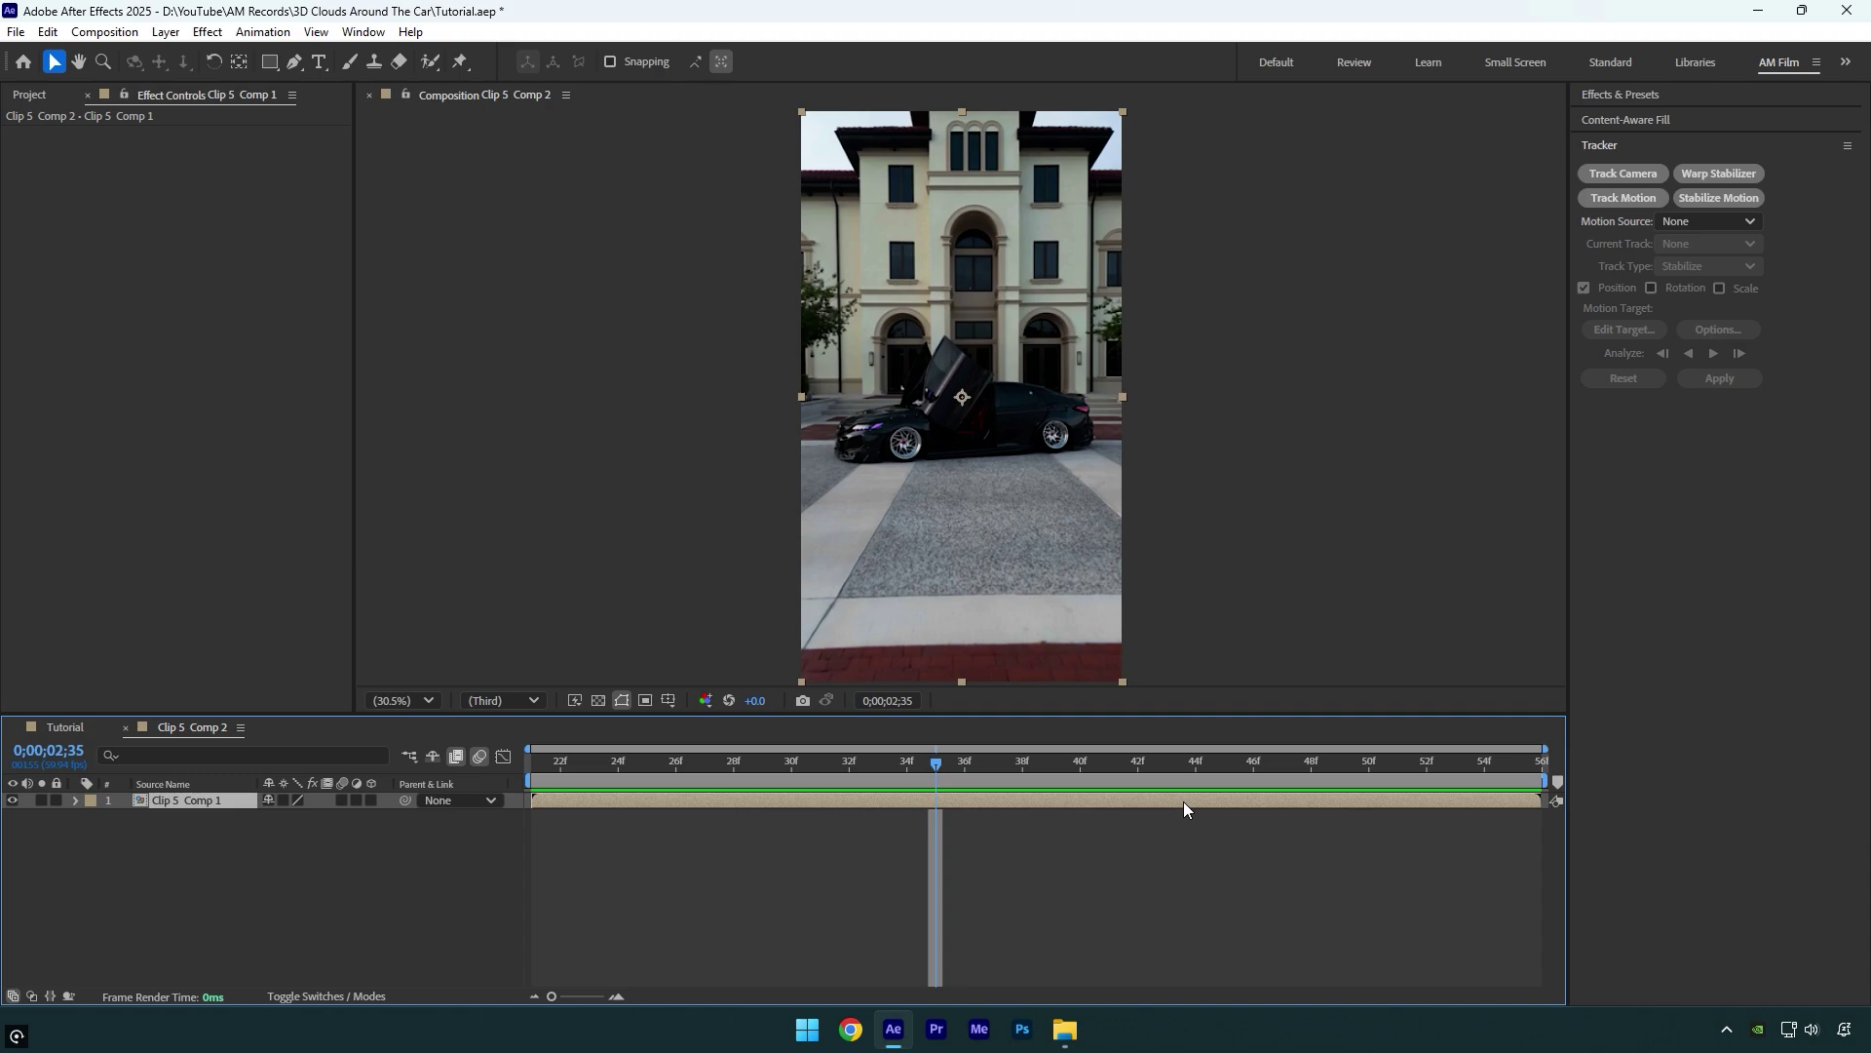
pyautogui.click(1634, 172)
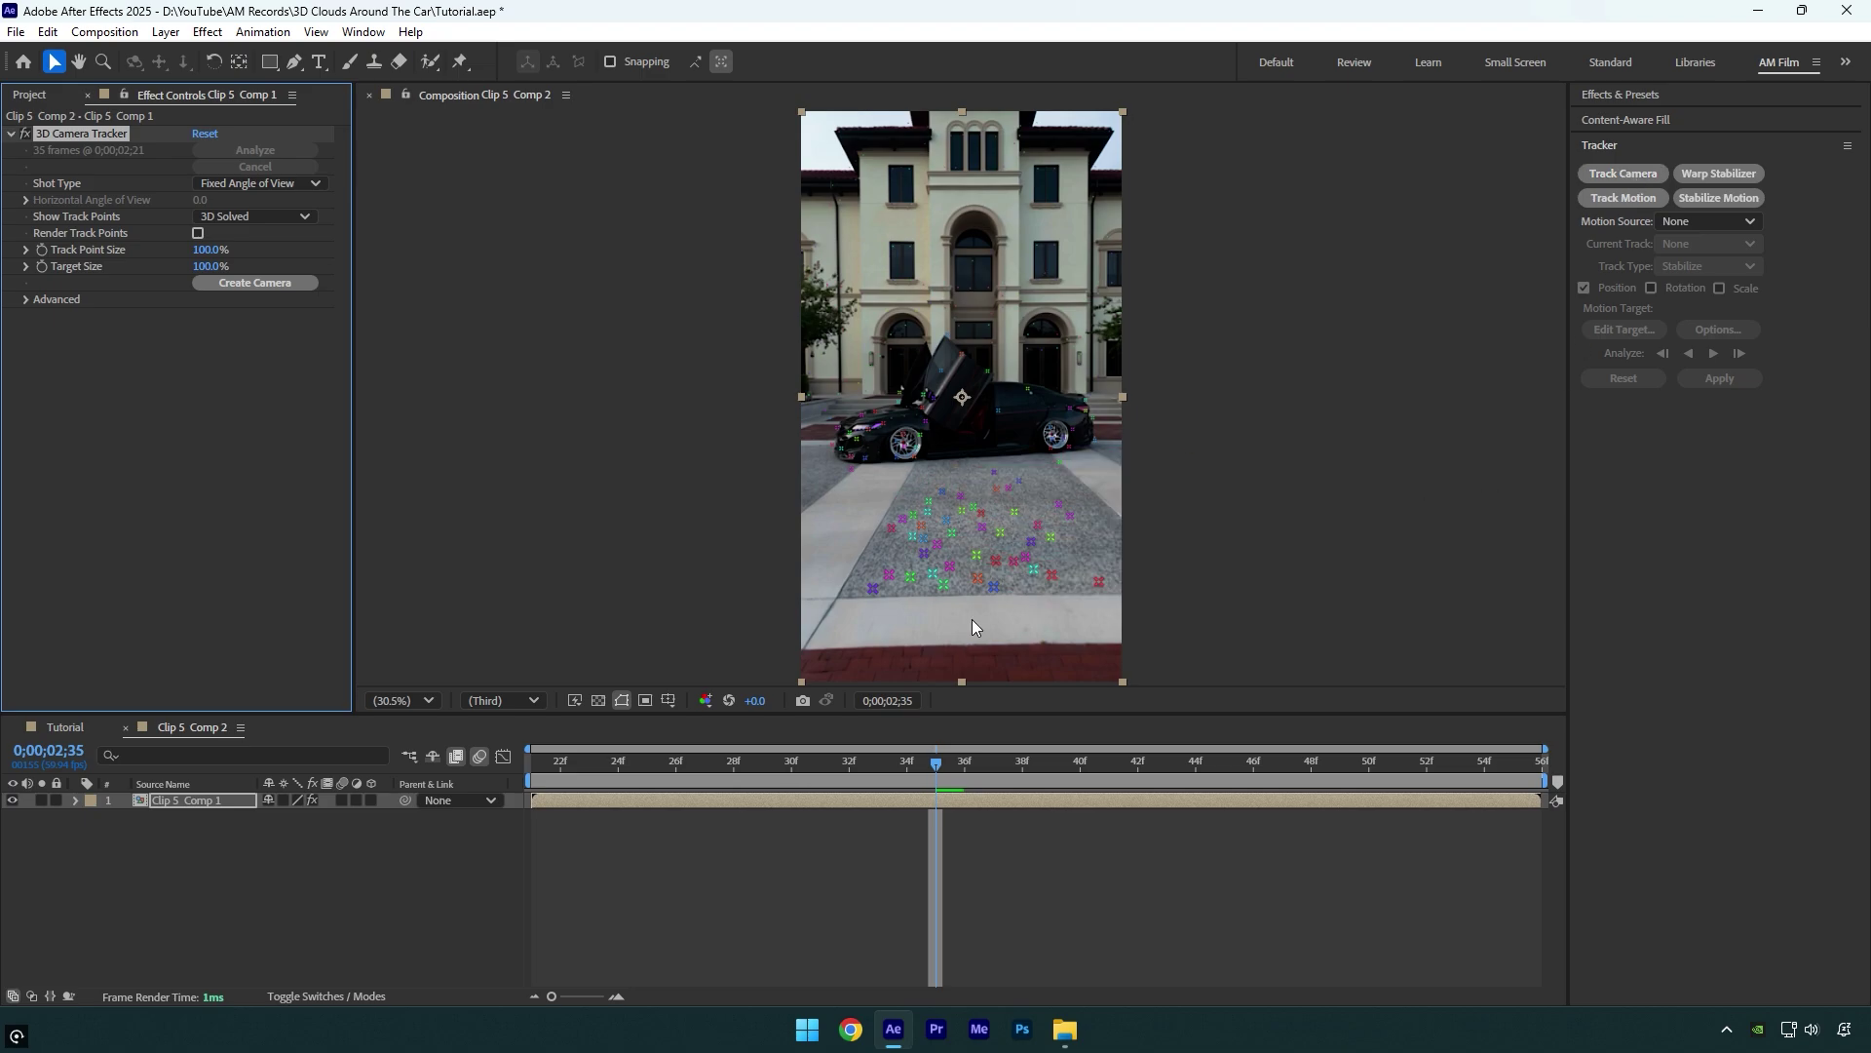
pyautogui.moveTo(972, 620)
pyautogui.mouseDown()
pyautogui.moveTo(852, 548)
pyautogui.moveTo(1033, 493)
pyautogui.mouseUp()
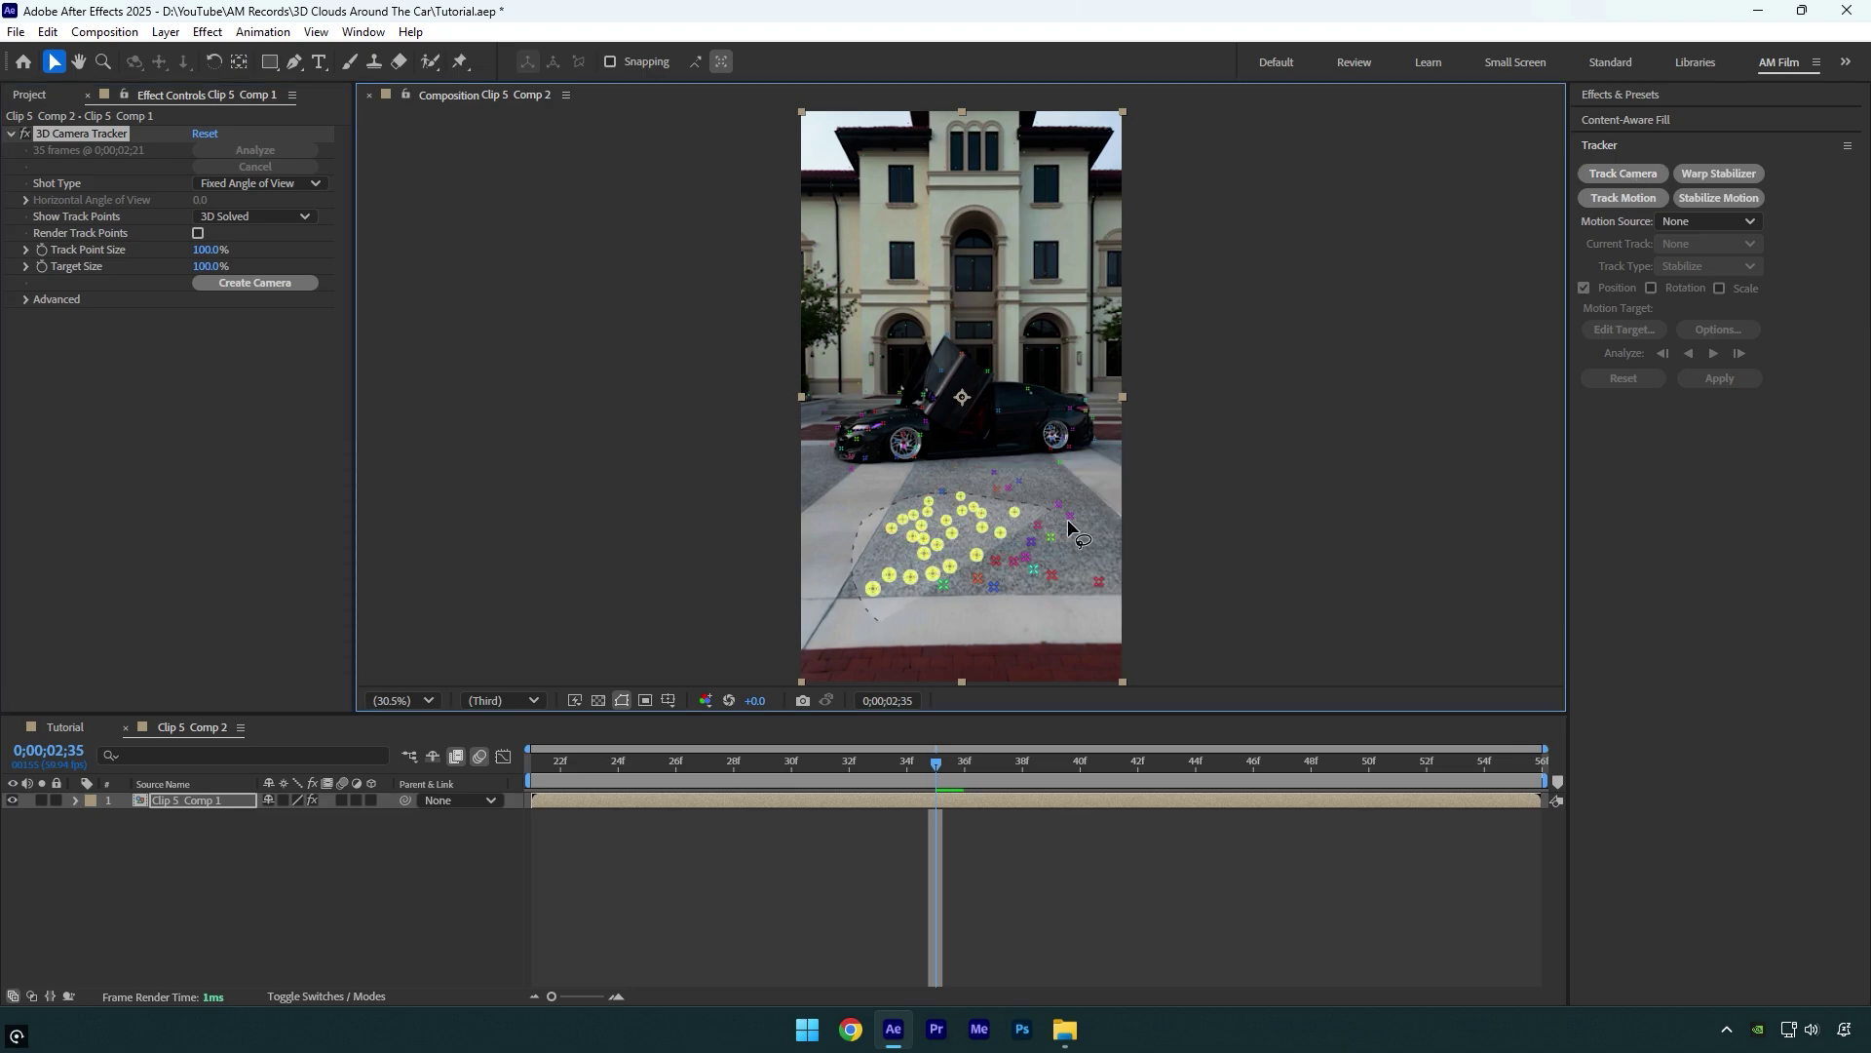
pyautogui.rightClick(953, 540)
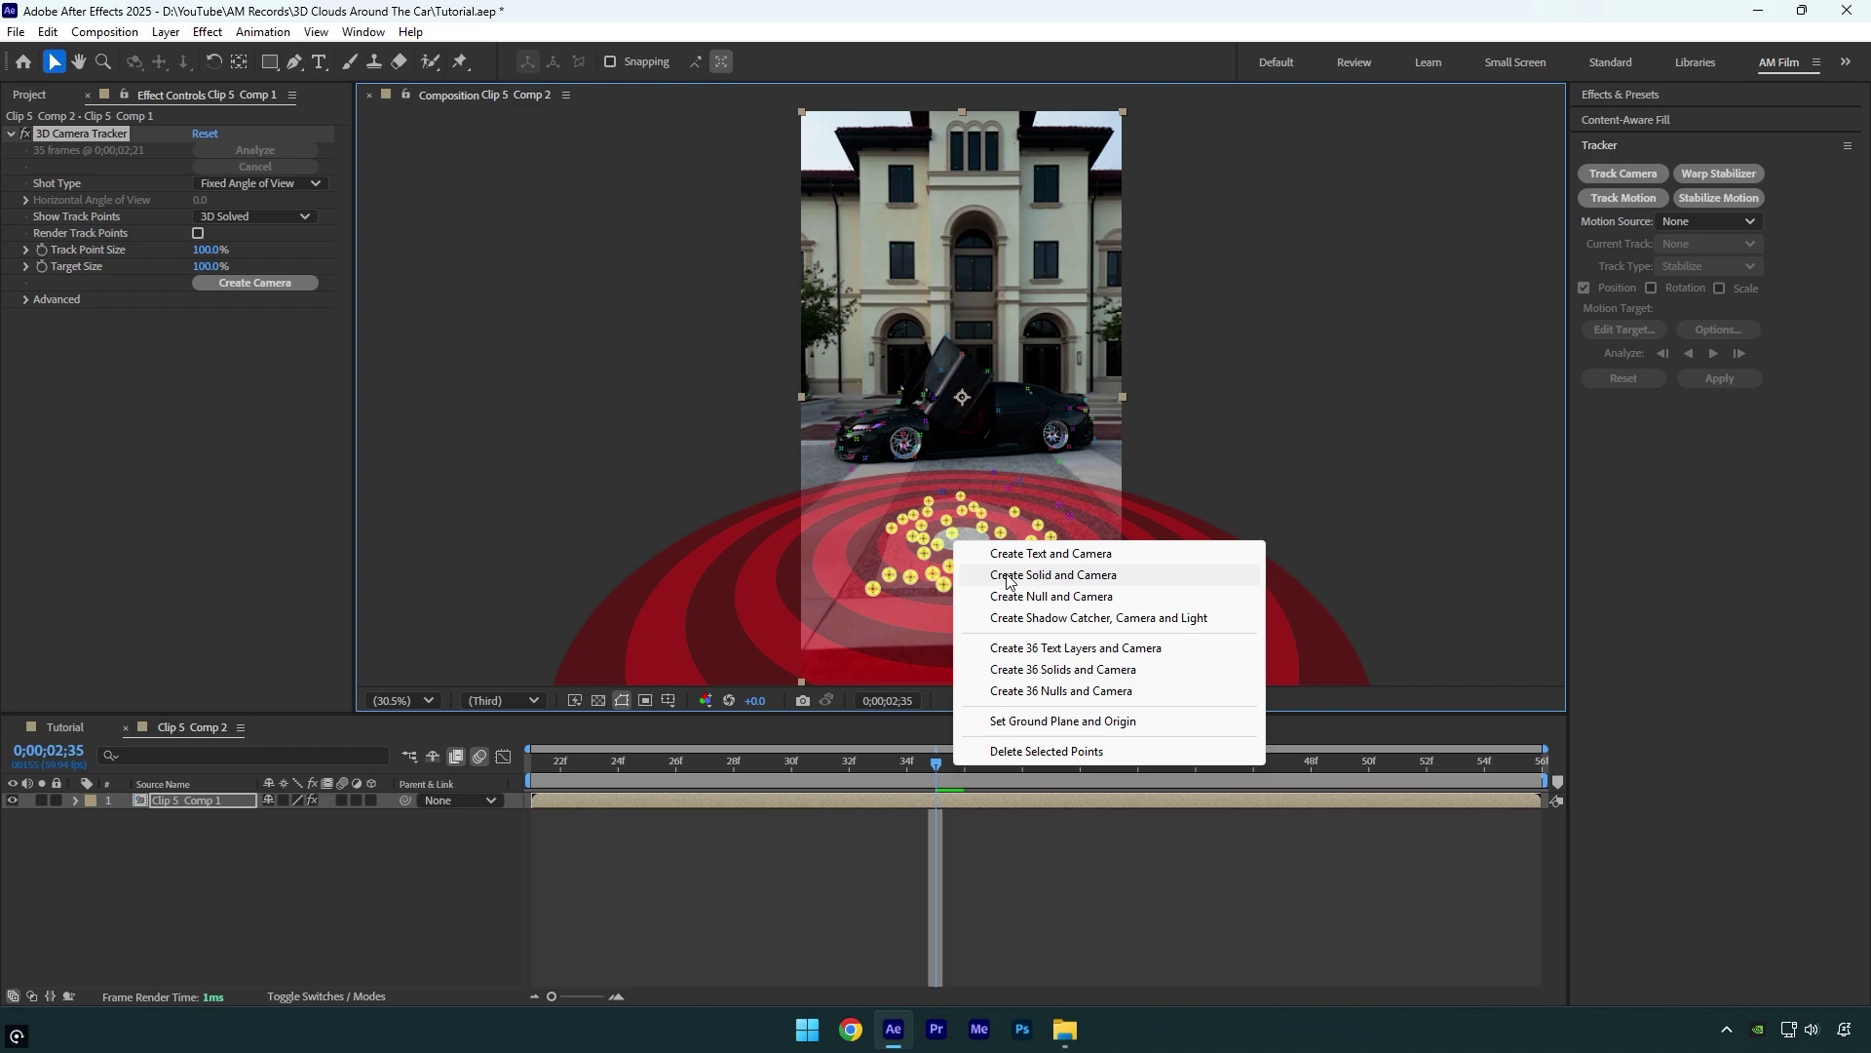
pyautogui.click(1007, 576)
# Scale the track solid to 28%, rename it Ground, and bring up the Clouds folder
pyautogui.click(191, 800)
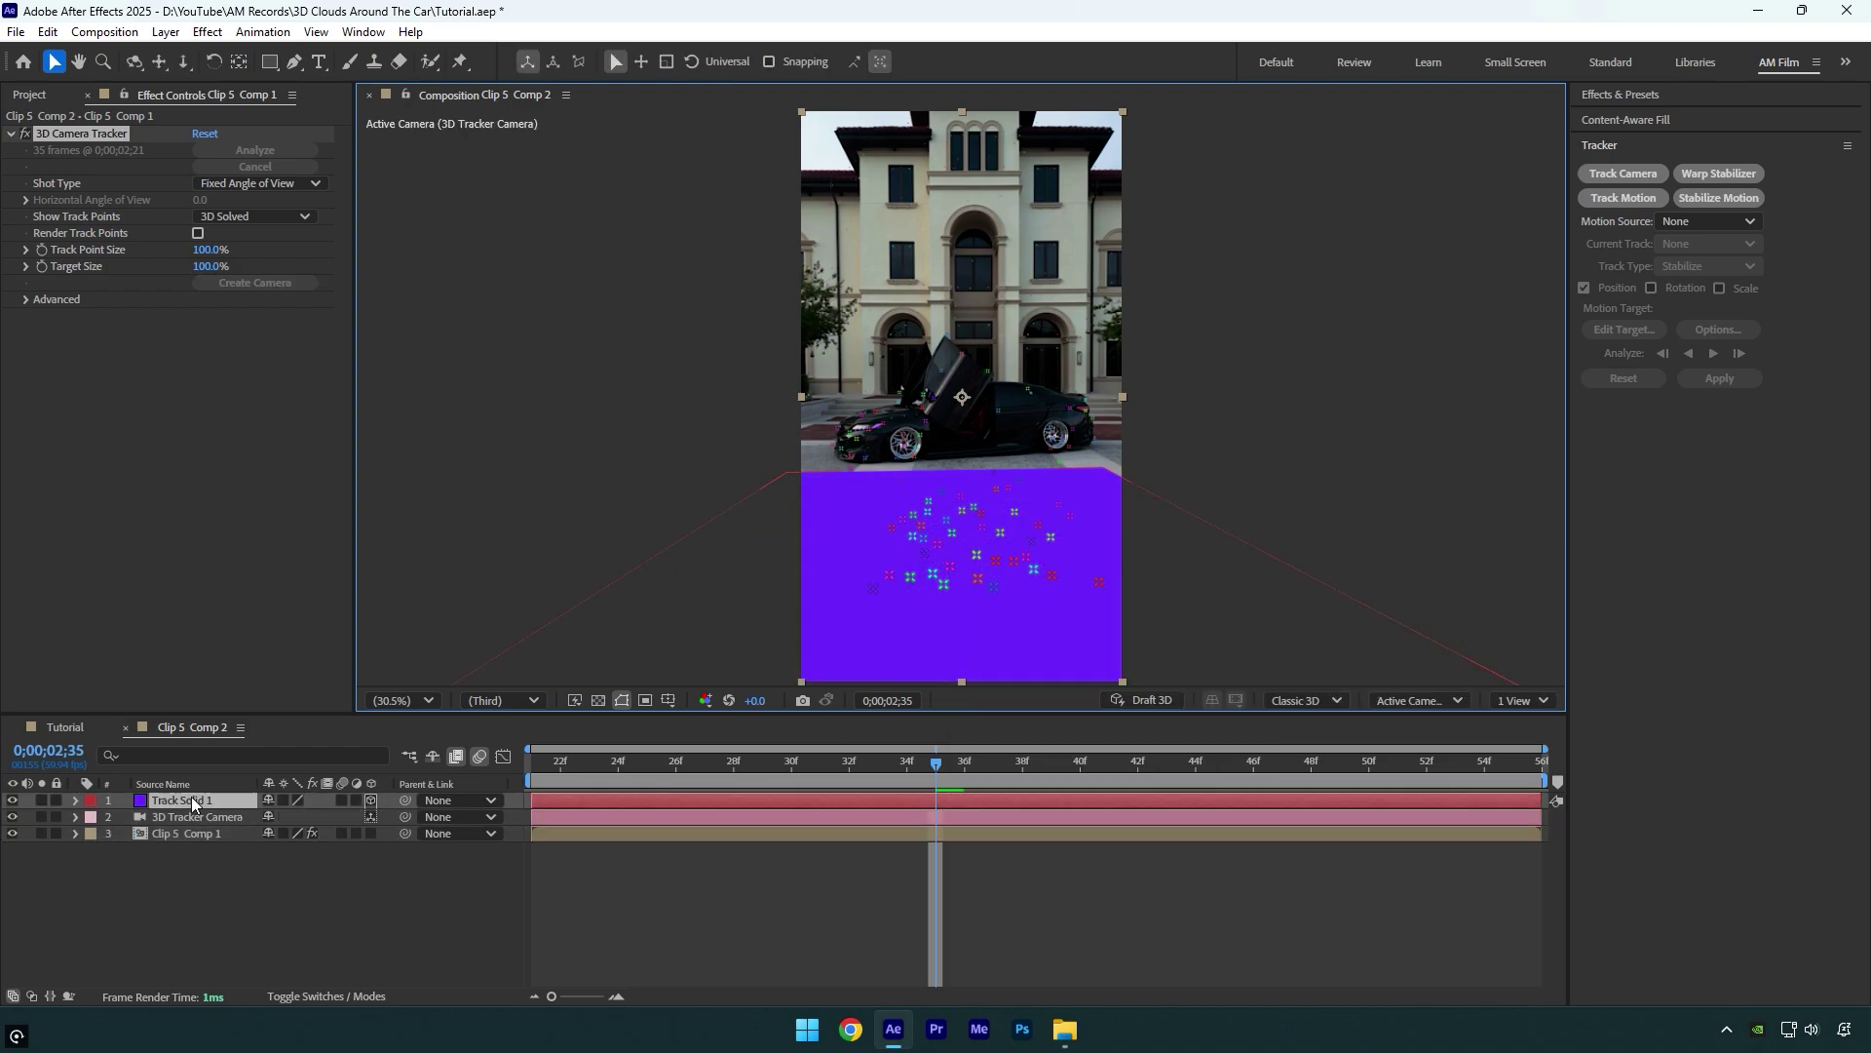
pyautogui.press('s')
pyautogui.moveTo(295, 817); pyautogui.dragTo(211, 807)
pyautogui.press('Return')
pyautogui.write('Ground')
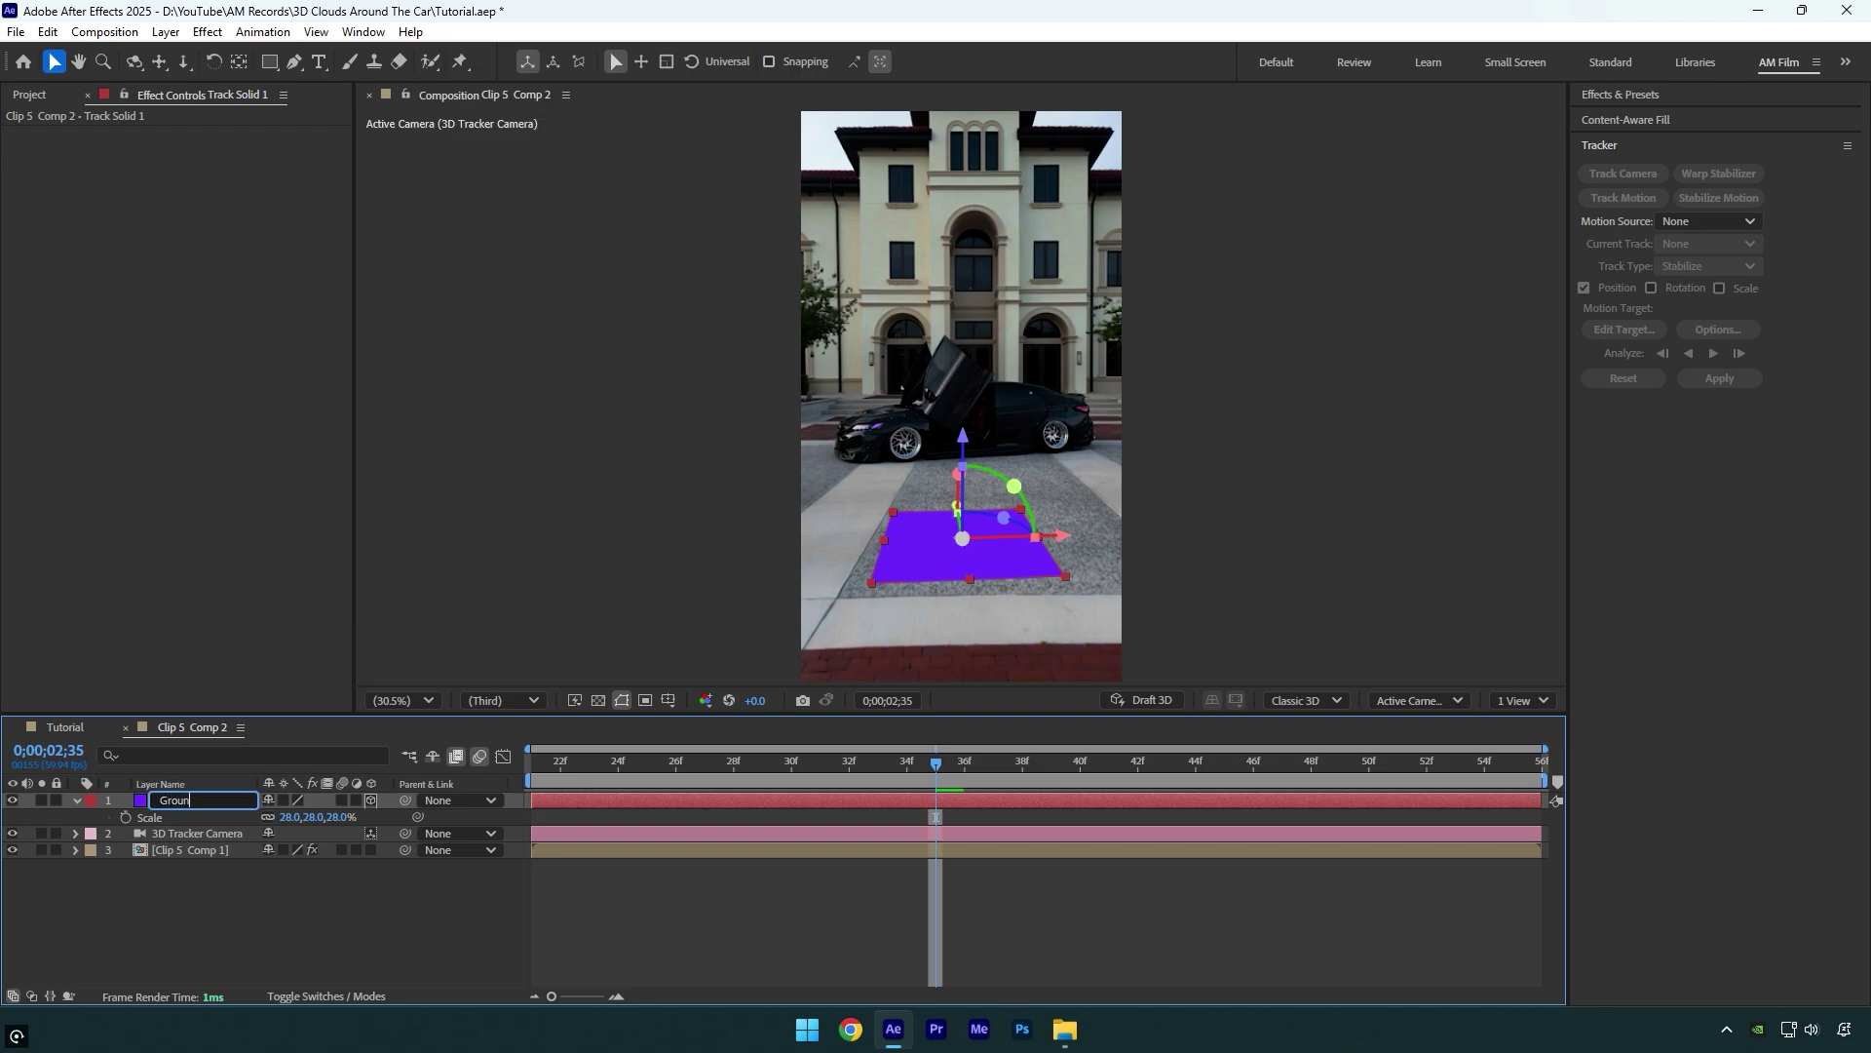
pyautogui.press('Return')
pyautogui.click(1065, 1029)
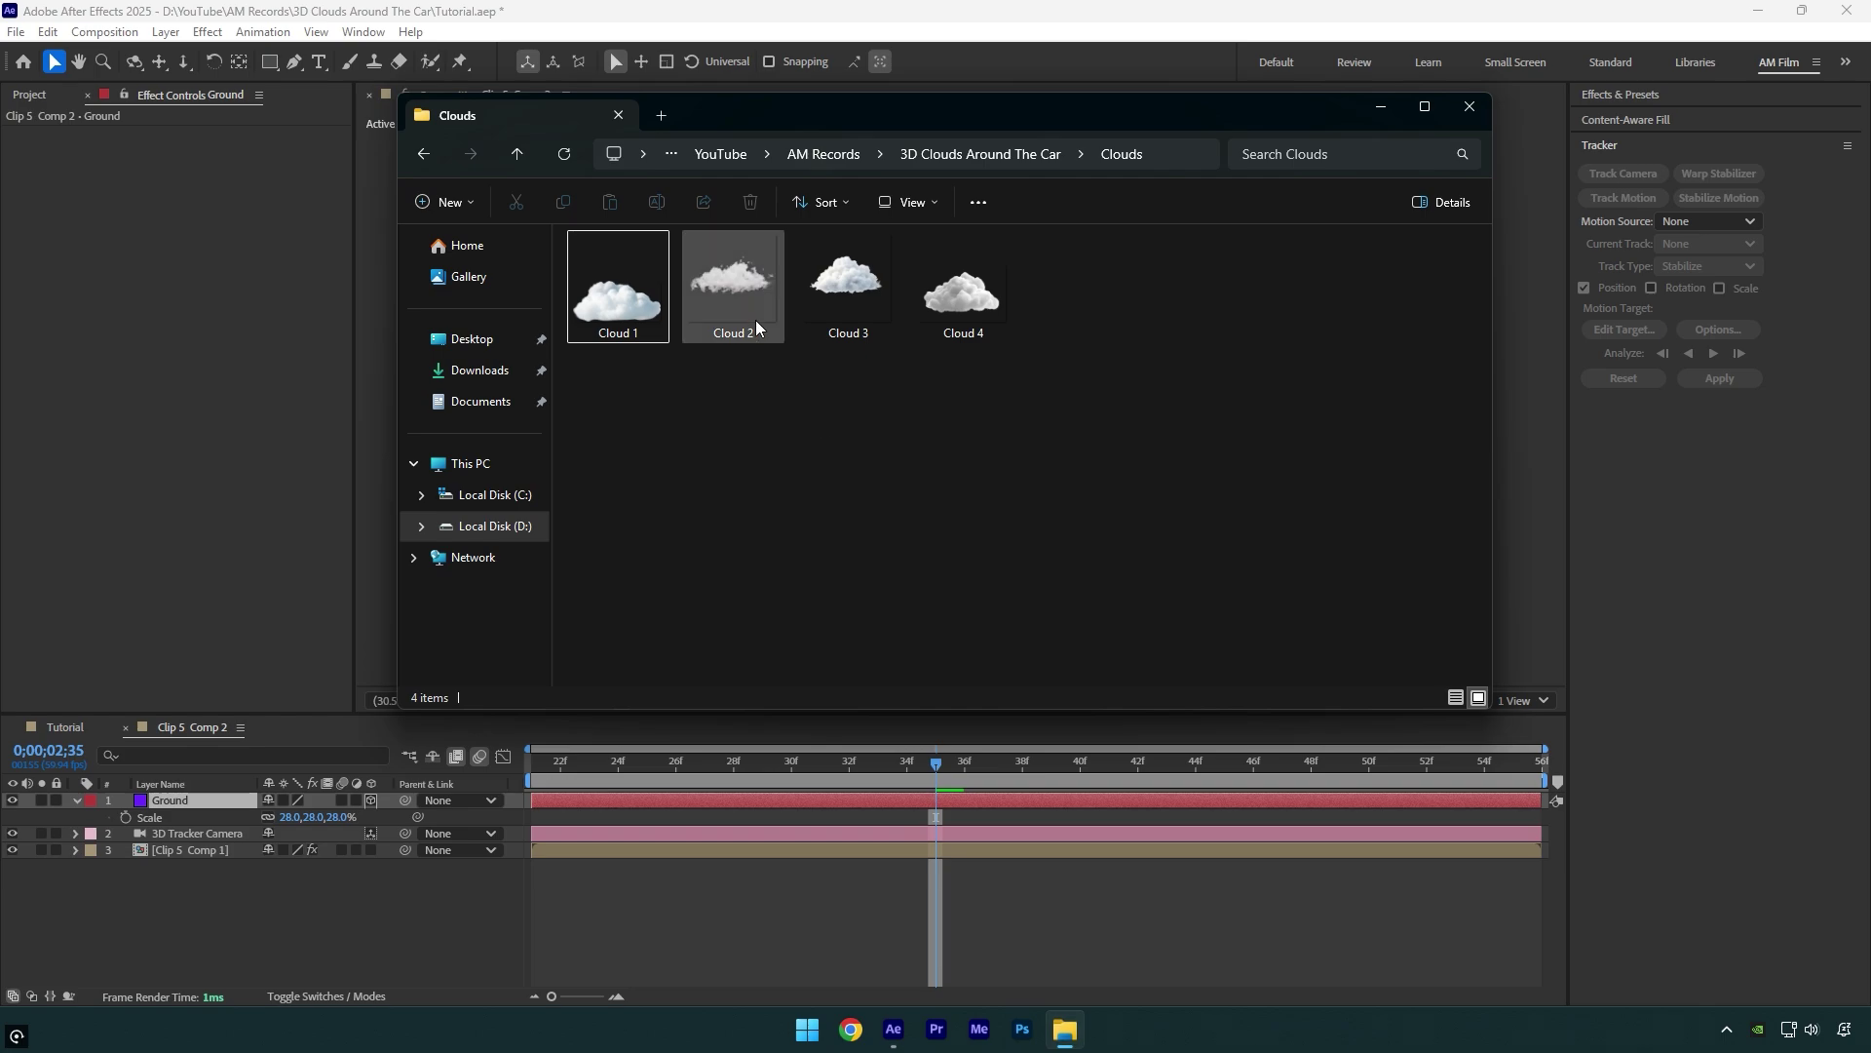
# Add Cloud 2.png as a 3D layer and reveal the Ground layer's position
pyautogui.moveTo(756, 319); pyautogui.dragTo(272, 944)
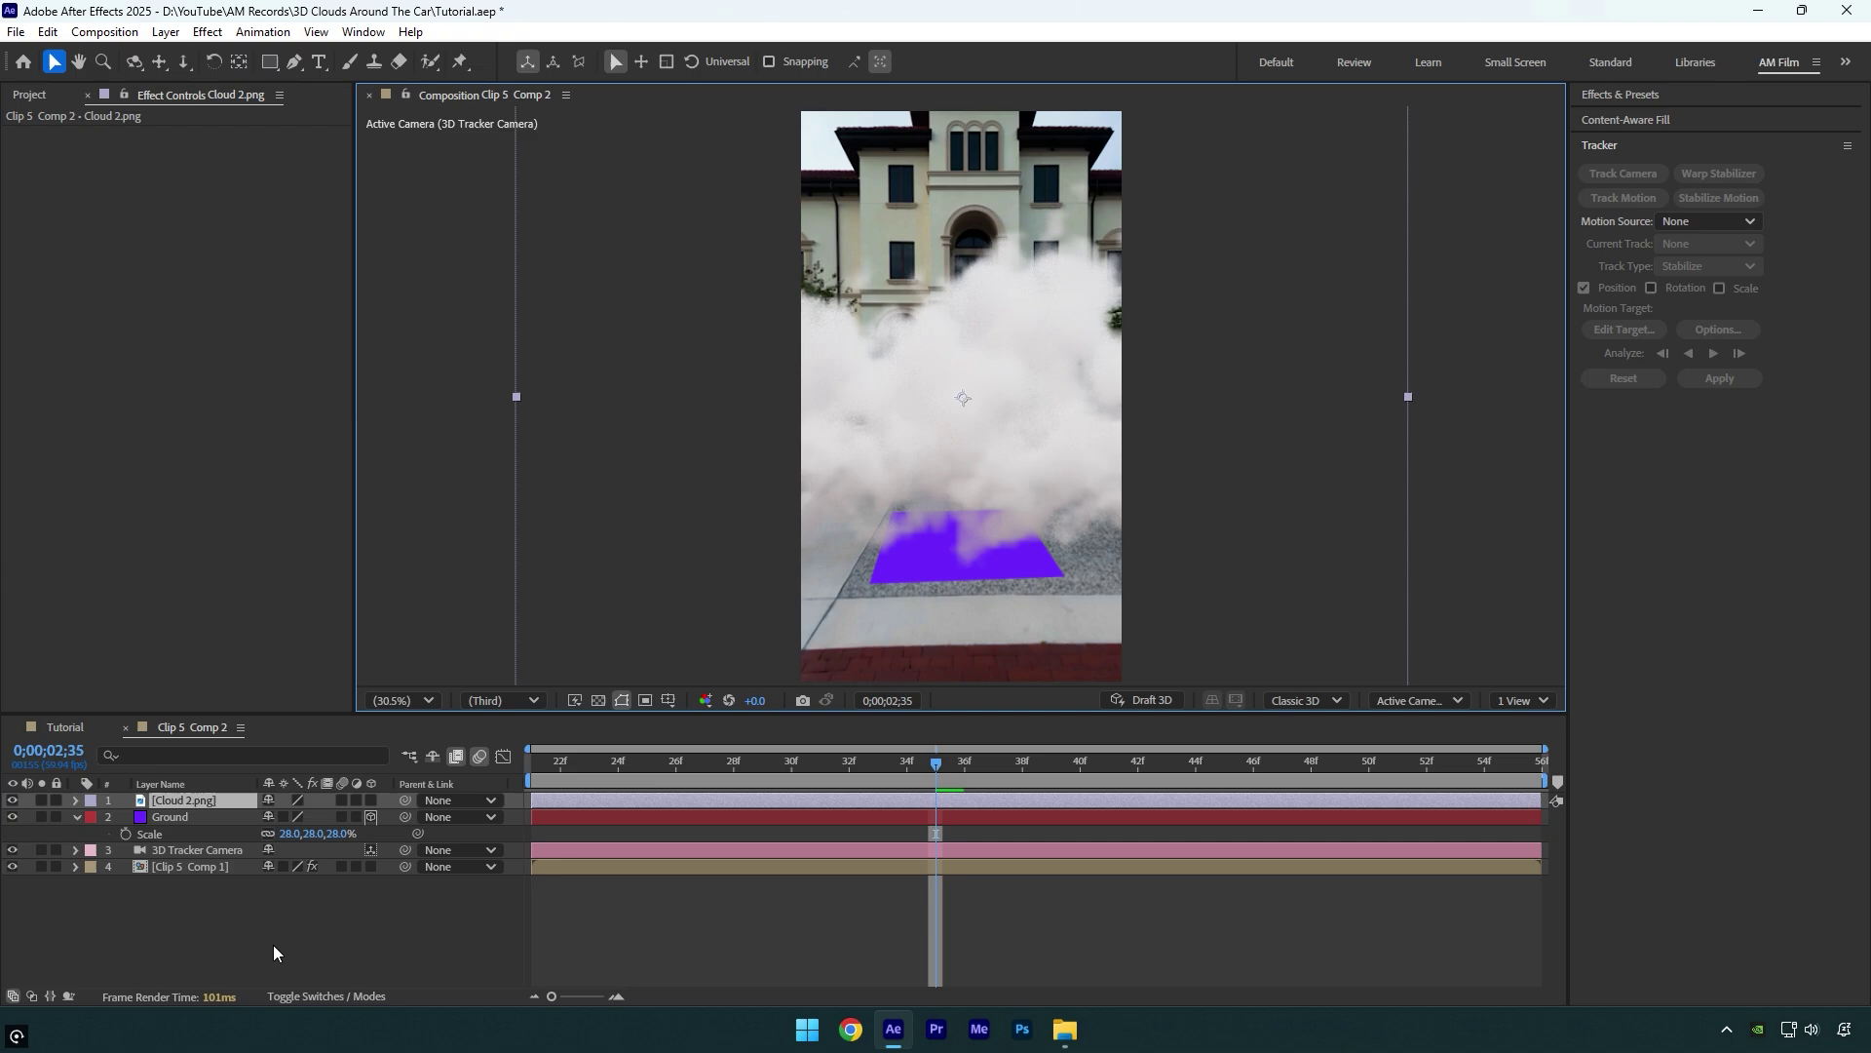
pyautogui.click(372, 801)
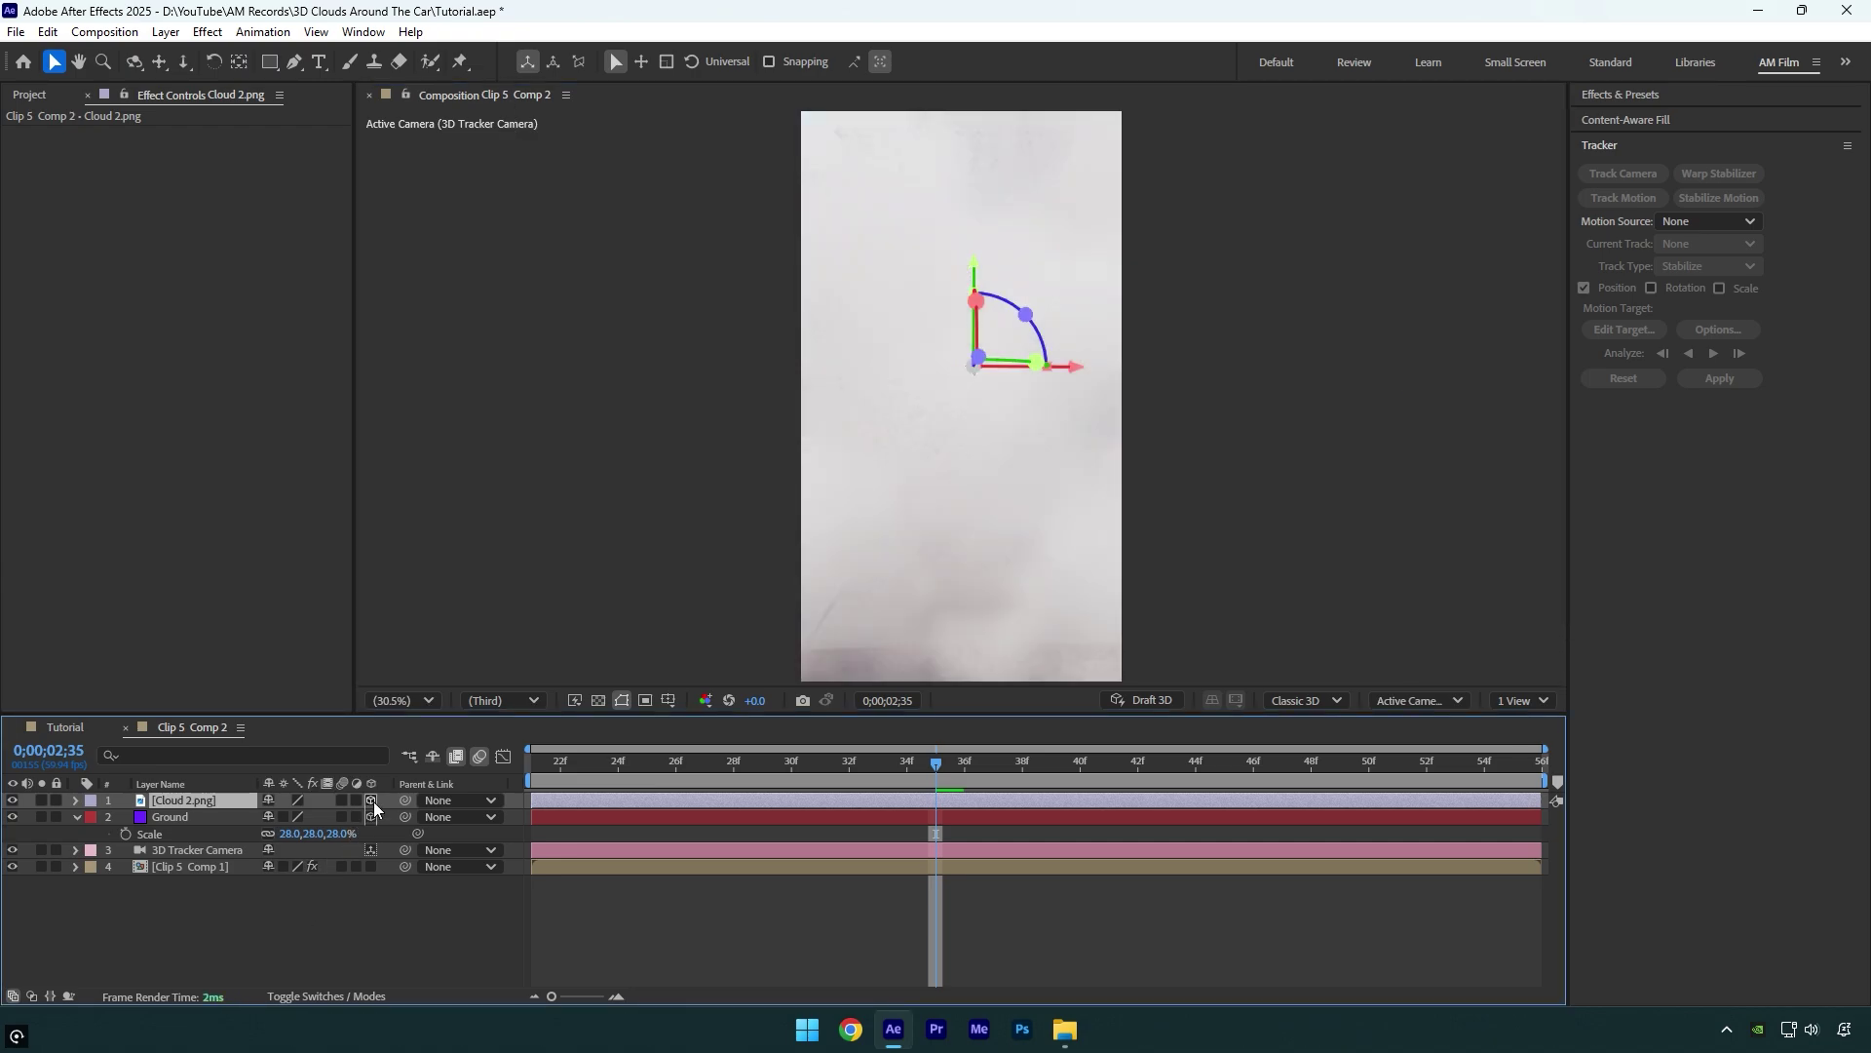
pyautogui.click(195, 824)
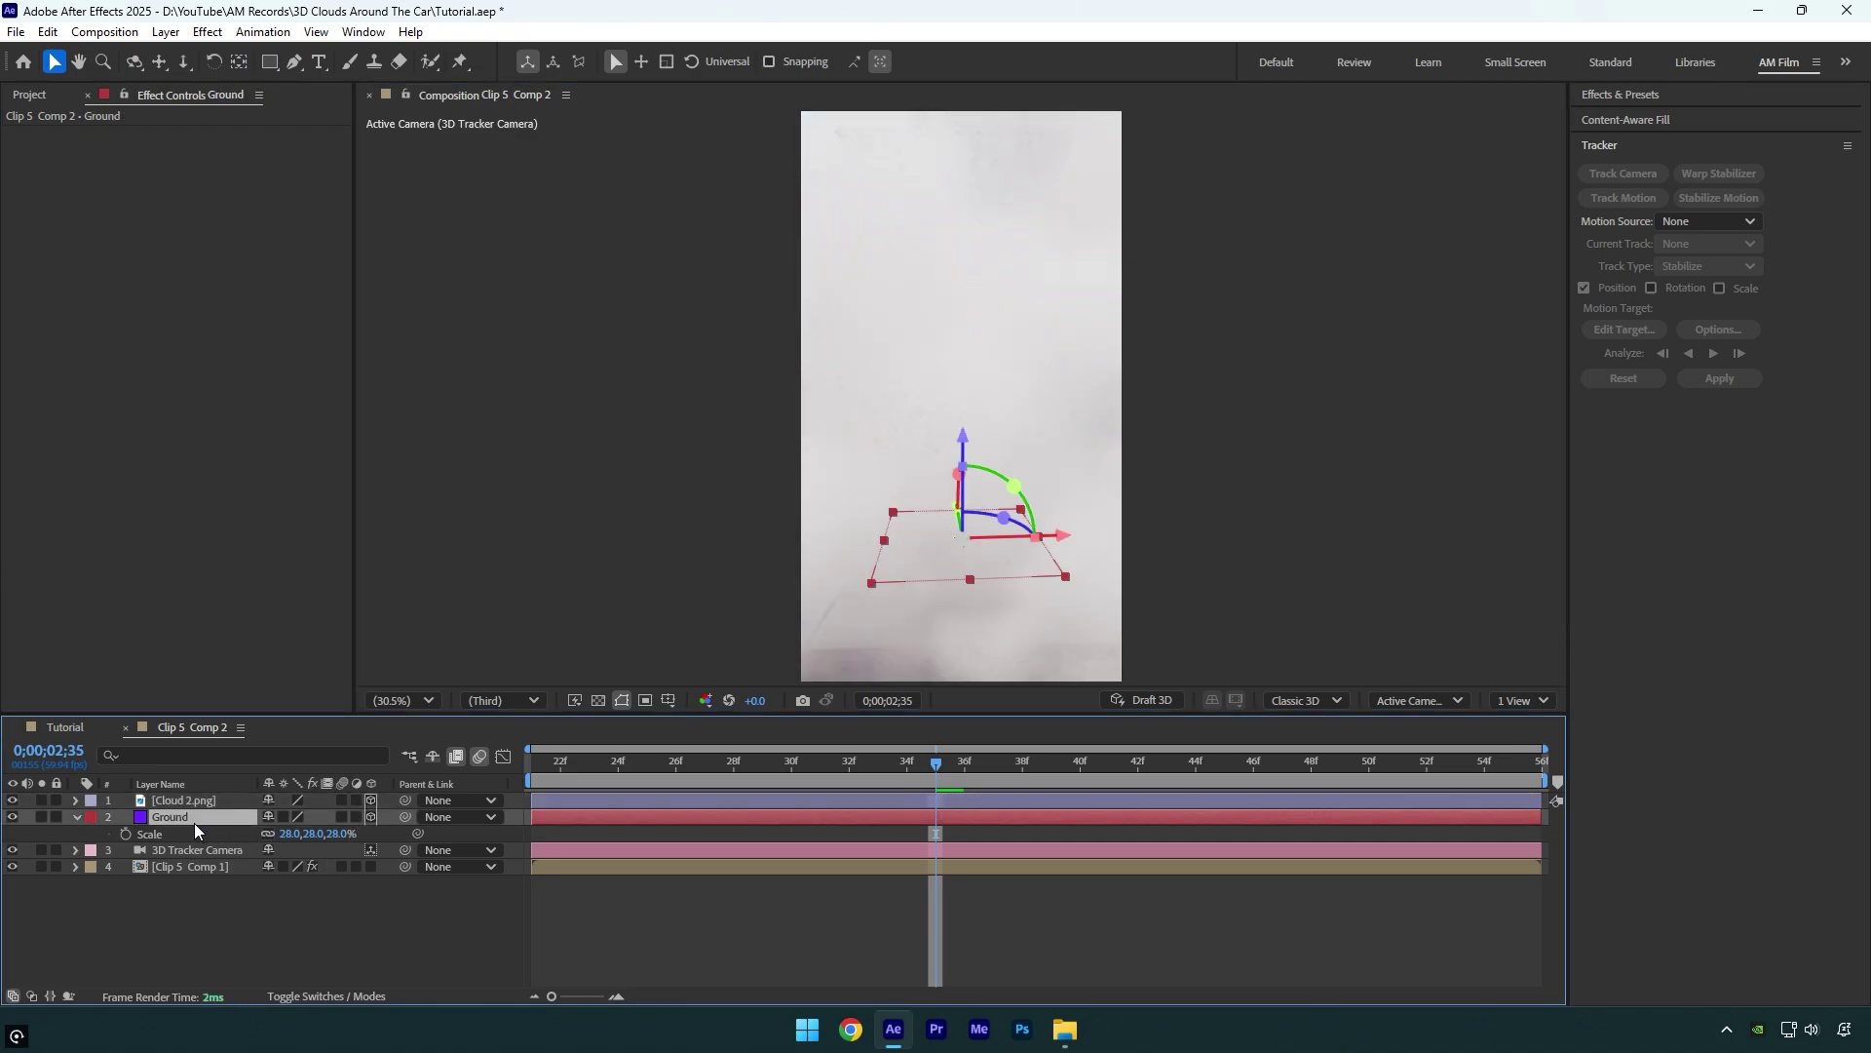
pyautogui.press('p')
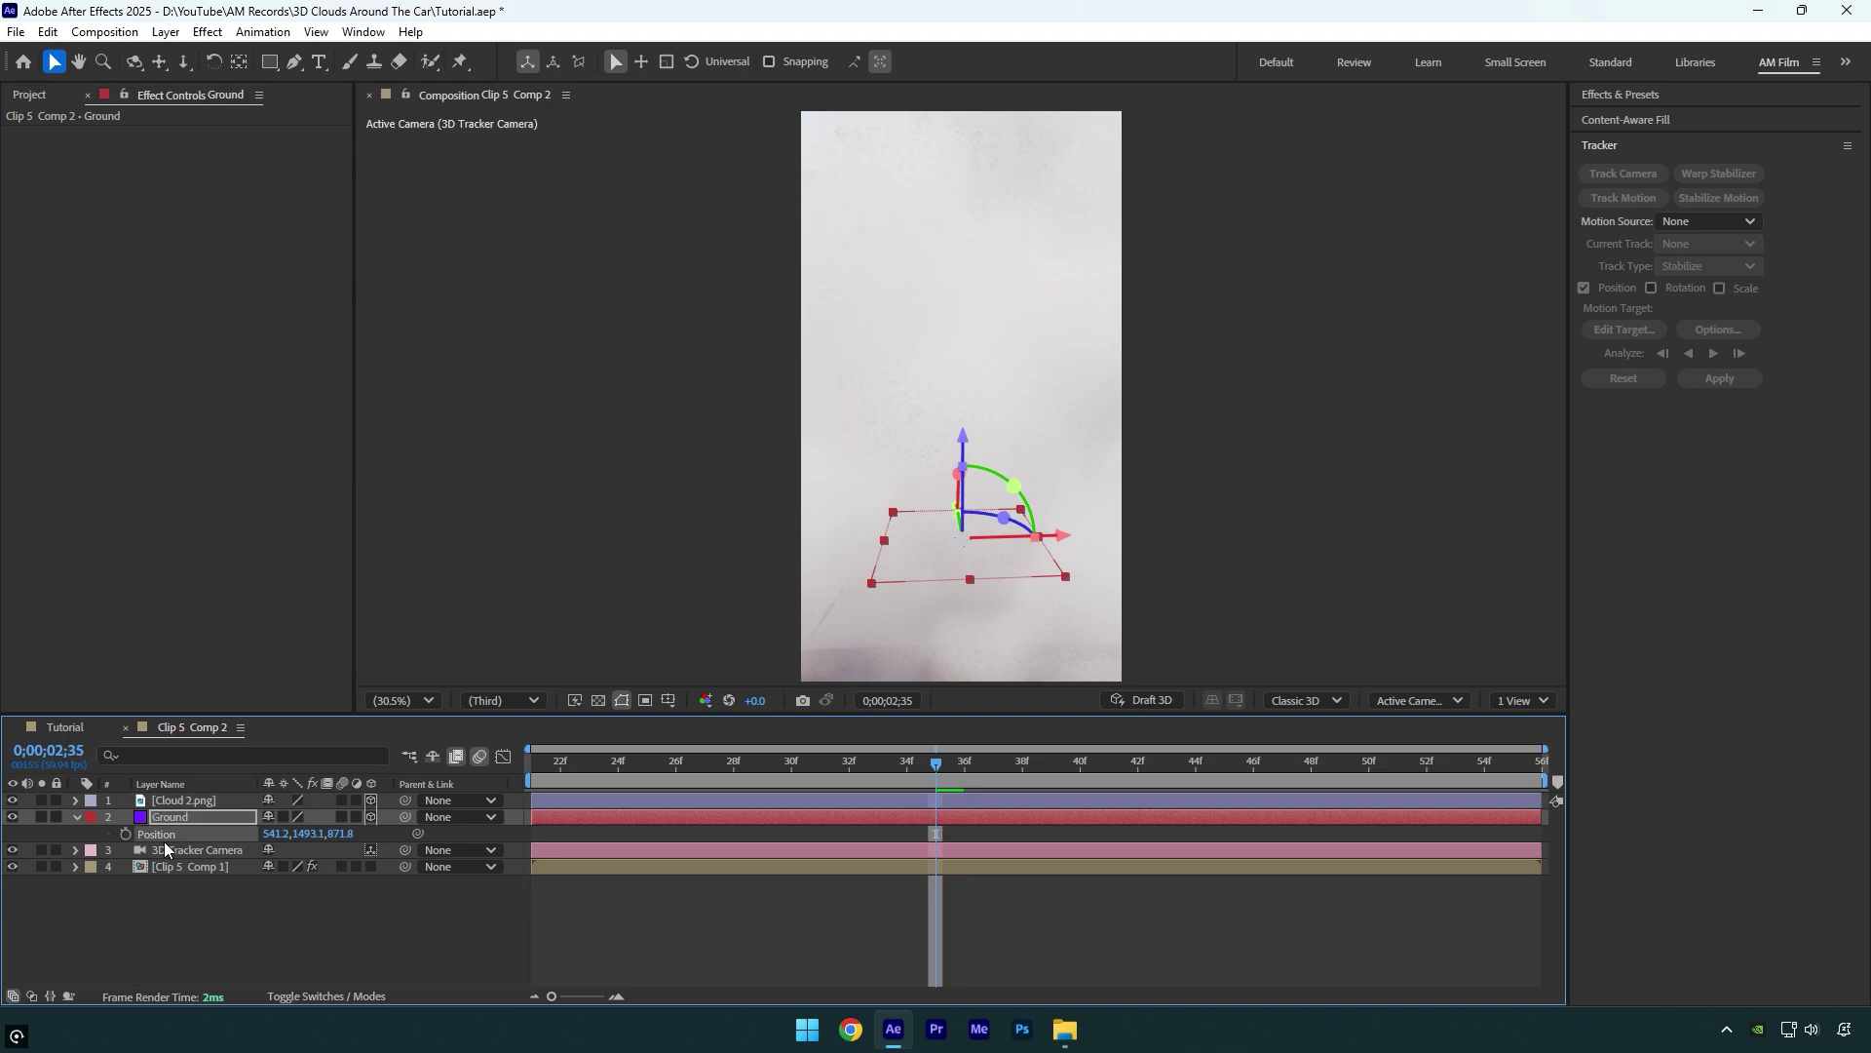
pyautogui.click(171, 803)
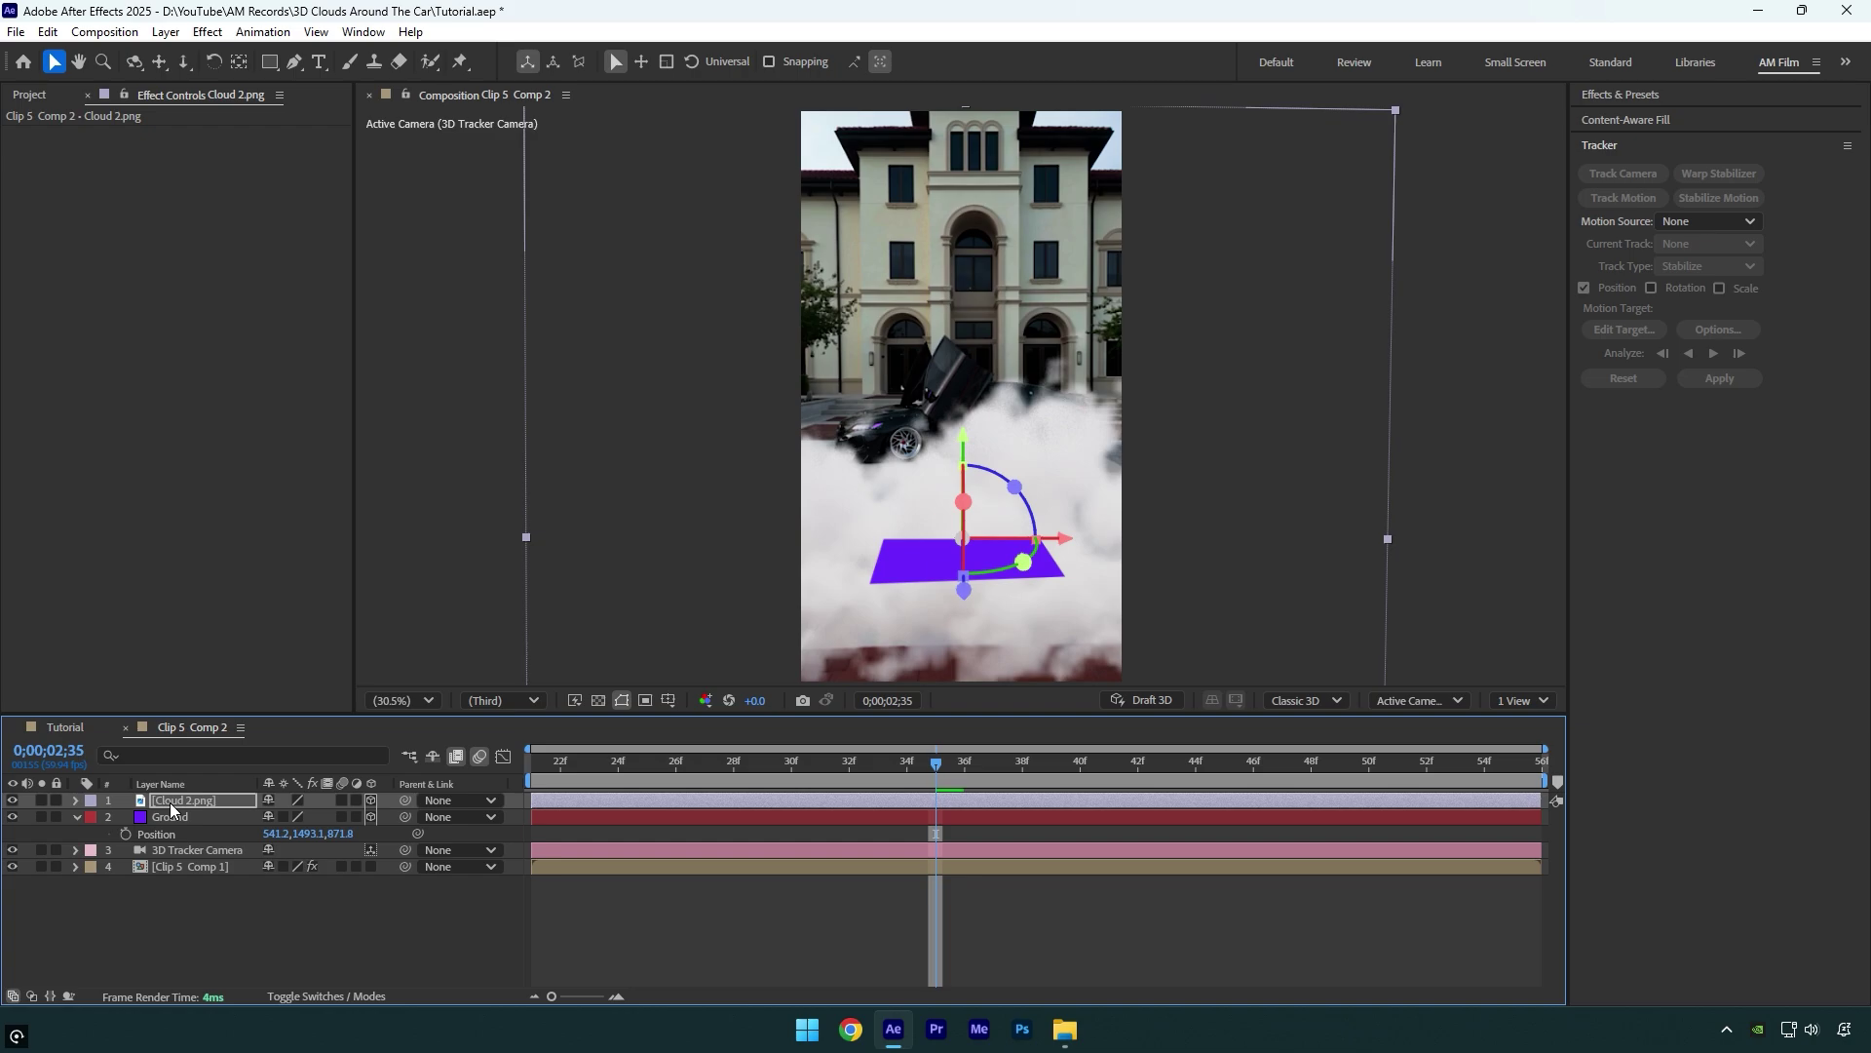
# Scale the Cloud 2 layer to 49% and shift it left of the car
pyautogui.press('s')
pyautogui.moveTo(290, 817); pyautogui.dragTo(247, 824)
pyautogui.moveTo(1076, 543); pyautogui.dragTo(825, 549)
# Duplicate the cloud, place the copy right of the car, and preview playback
pyautogui.hotkey('ctrl', 'd')
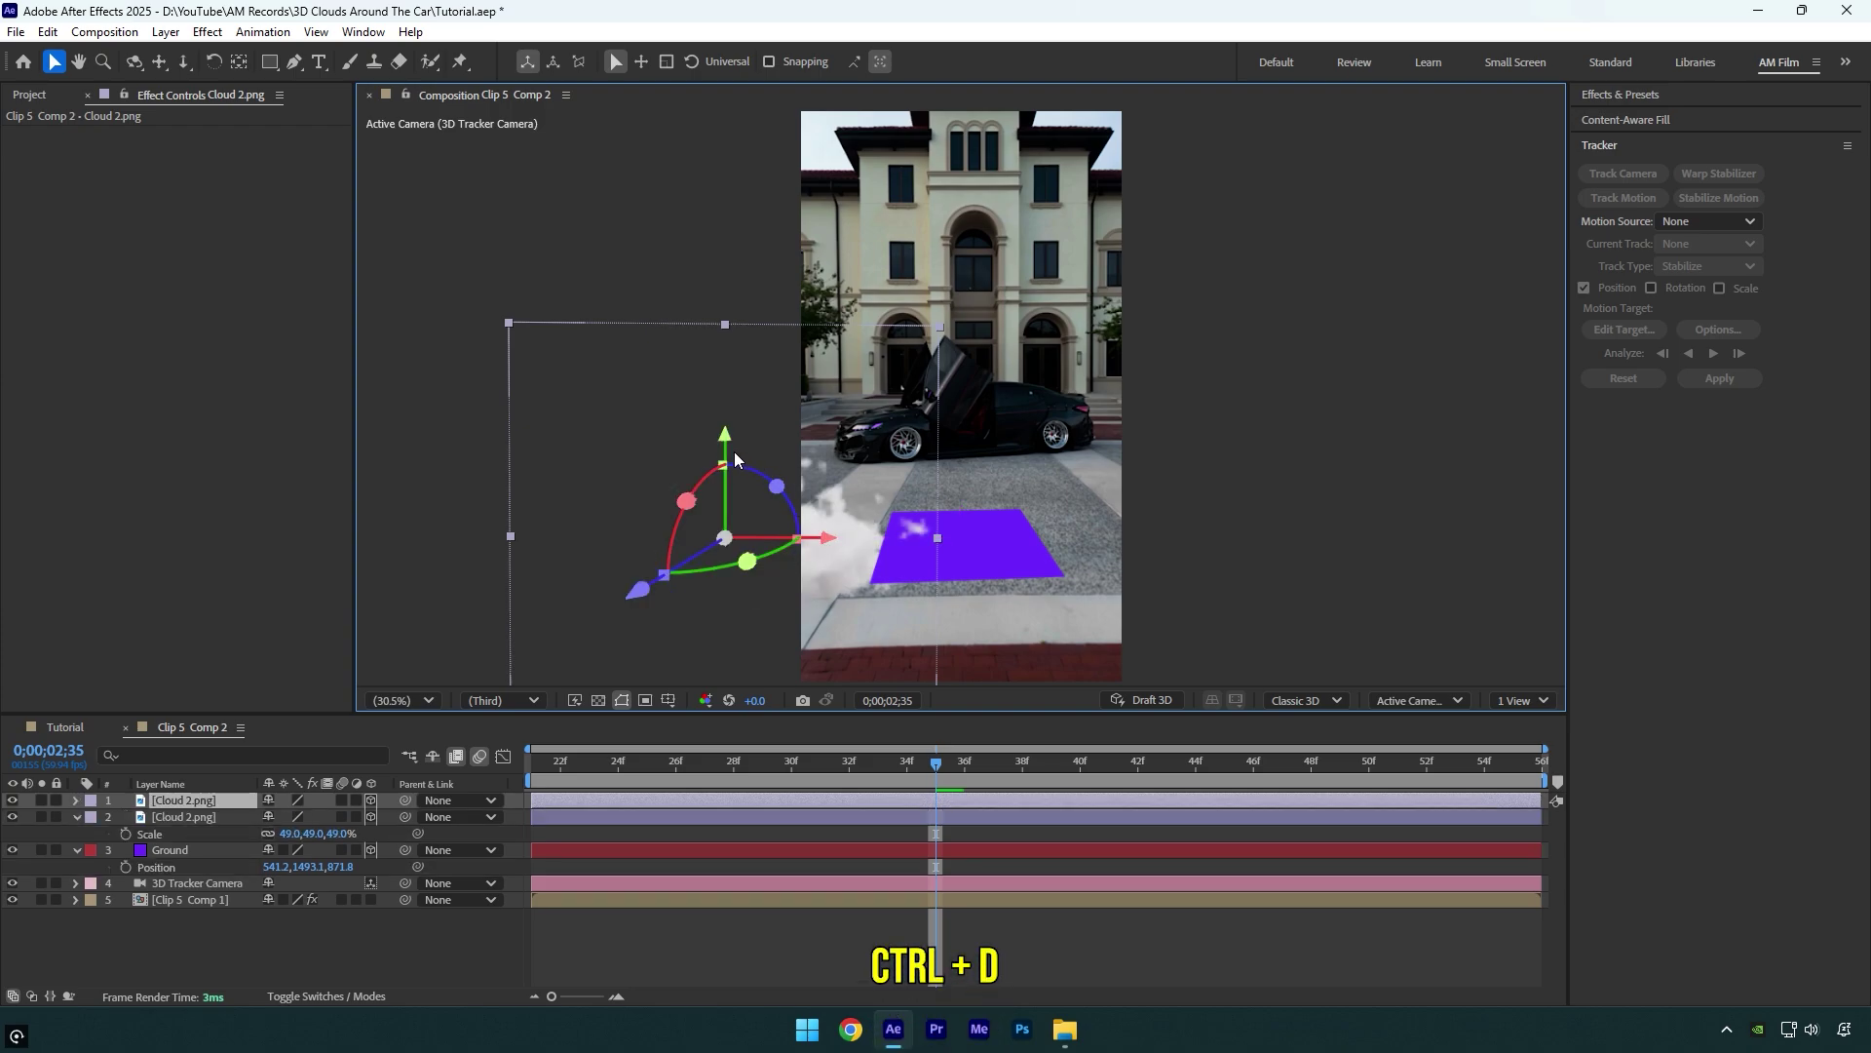
pyautogui.moveTo(735, 459); pyautogui.dragTo(1326, 347)
pyautogui.moveTo(936, 761); pyautogui.dragTo(532, 765)
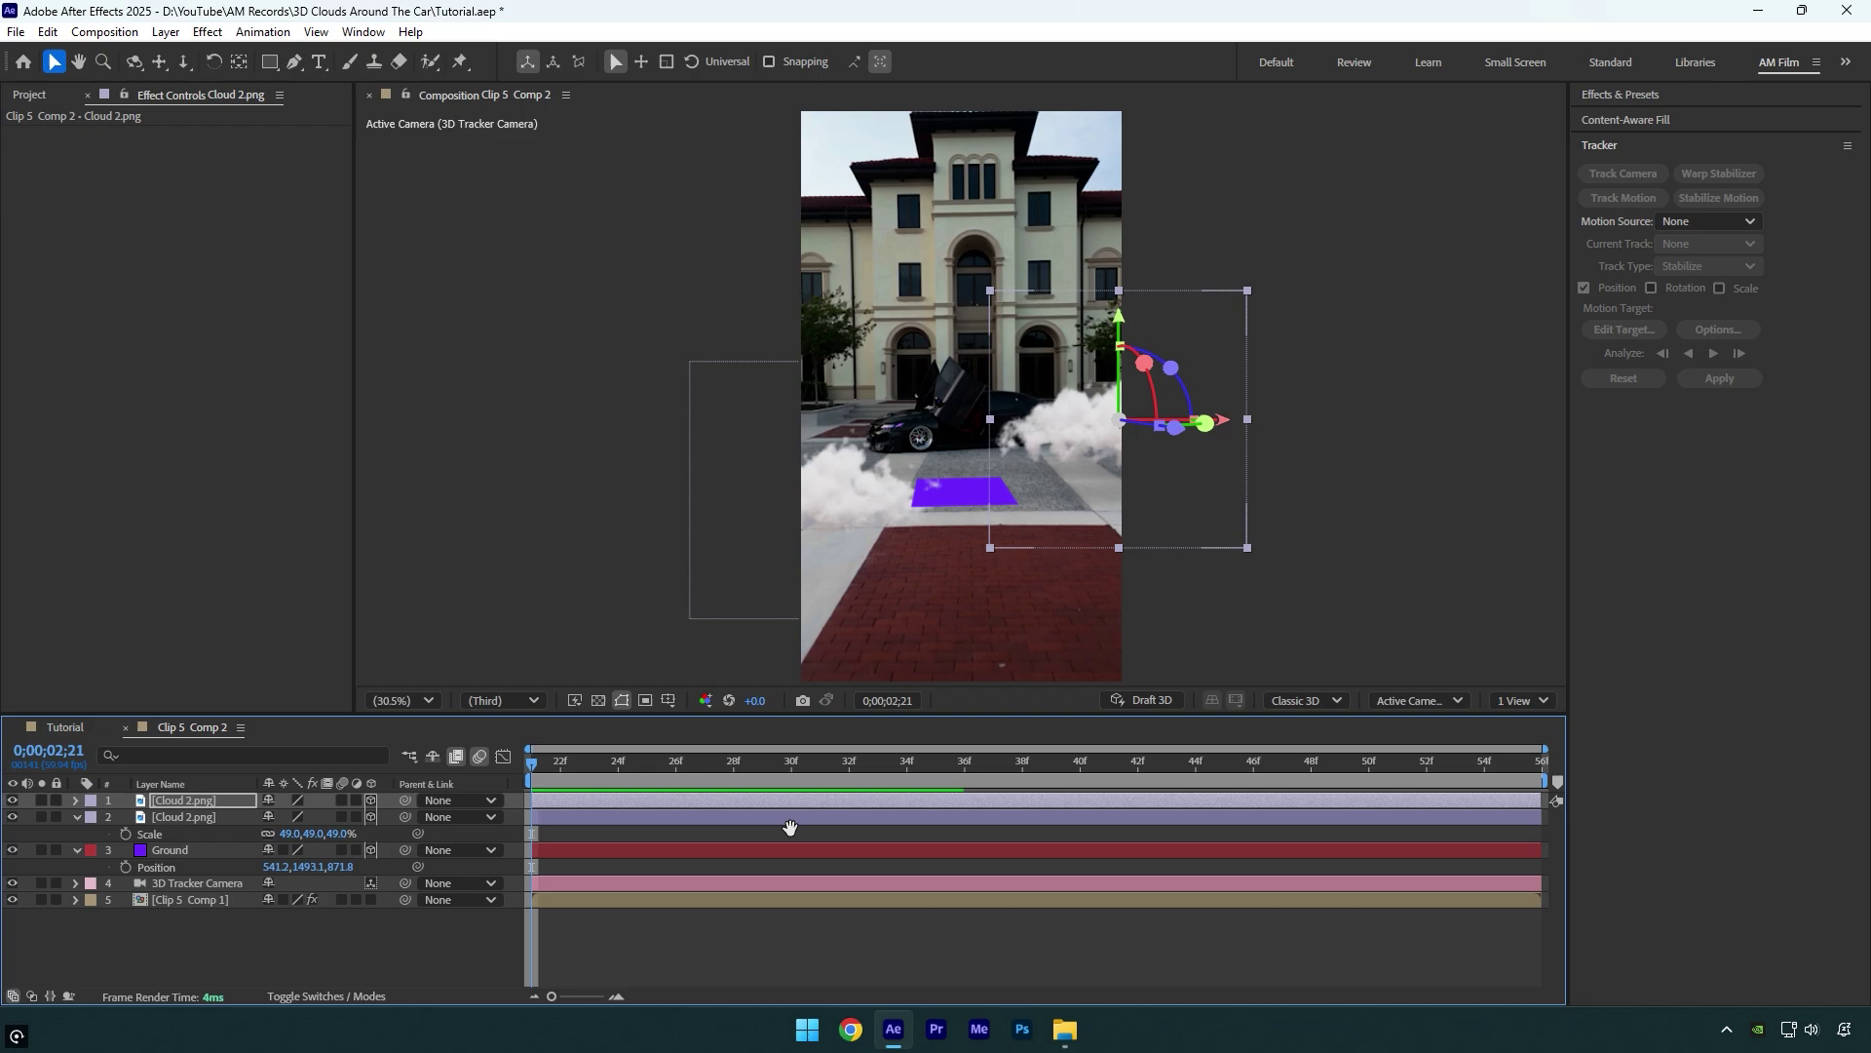
pyautogui.press('space')
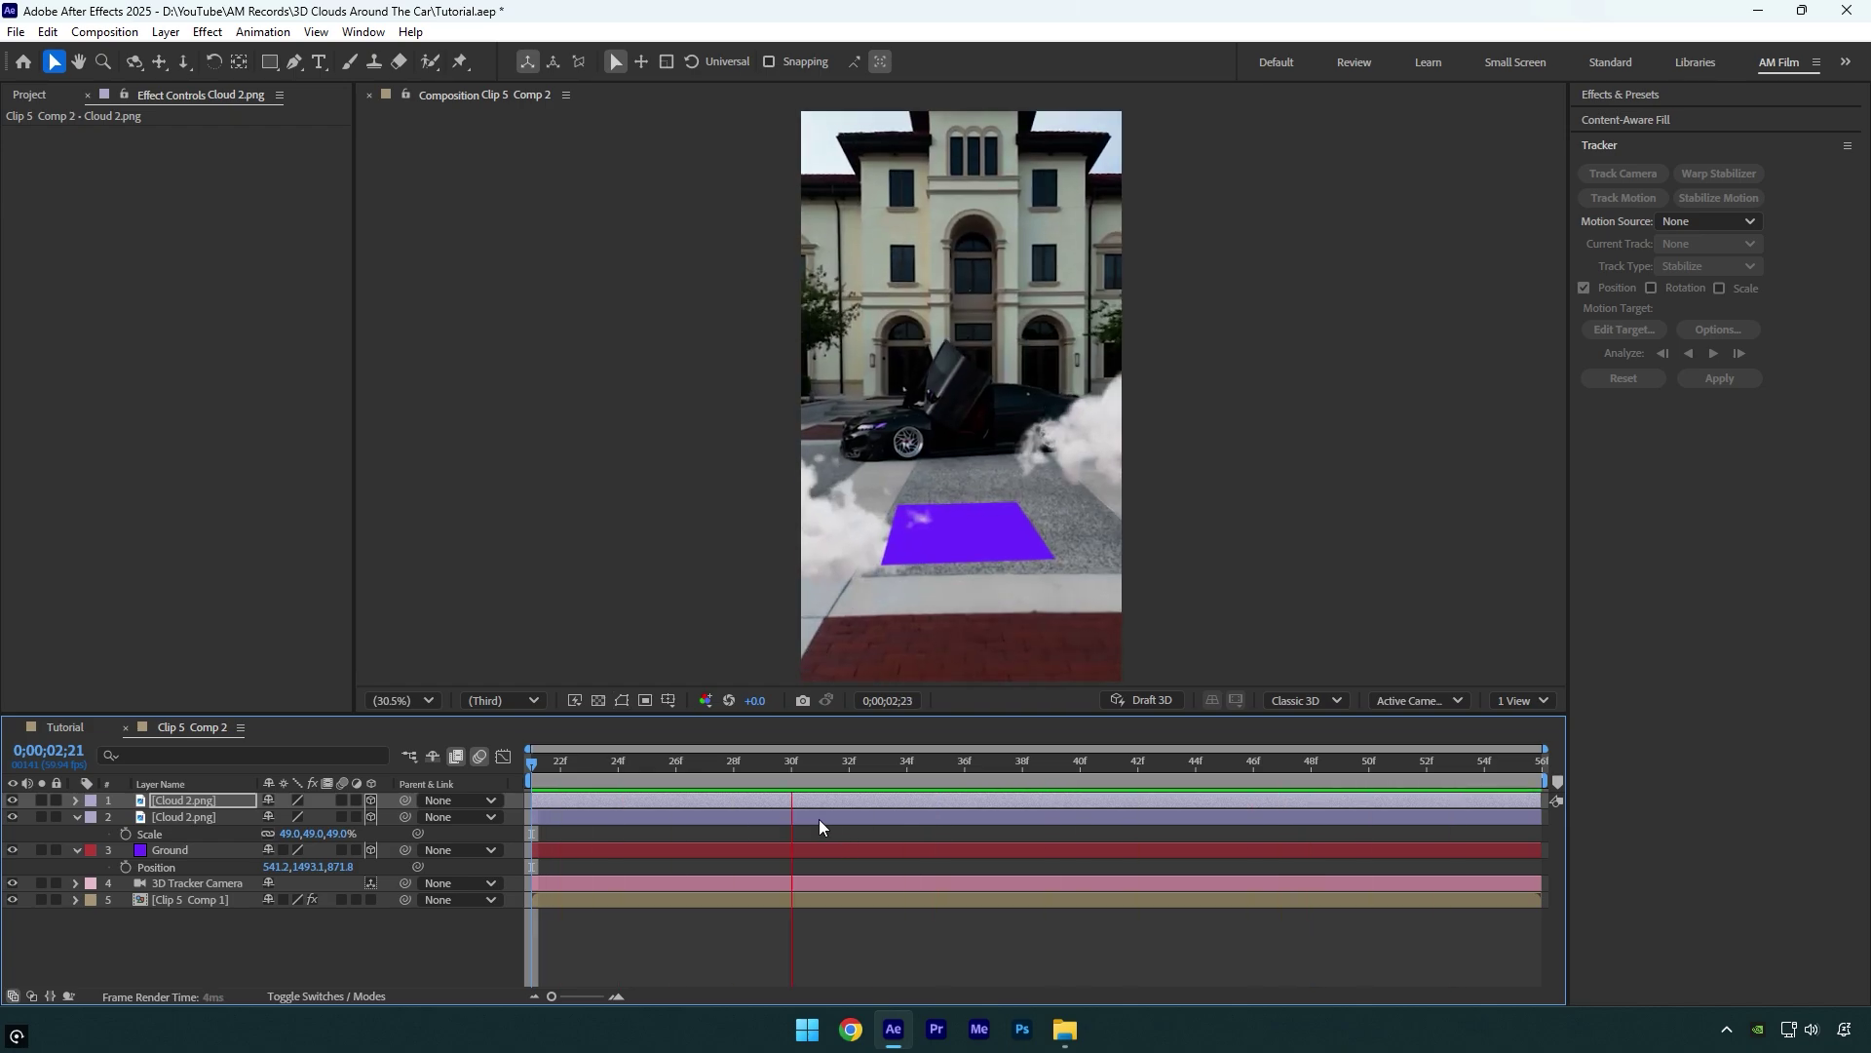
pyautogui.moveTo(747, 768); pyautogui.dragTo(1552, 760)
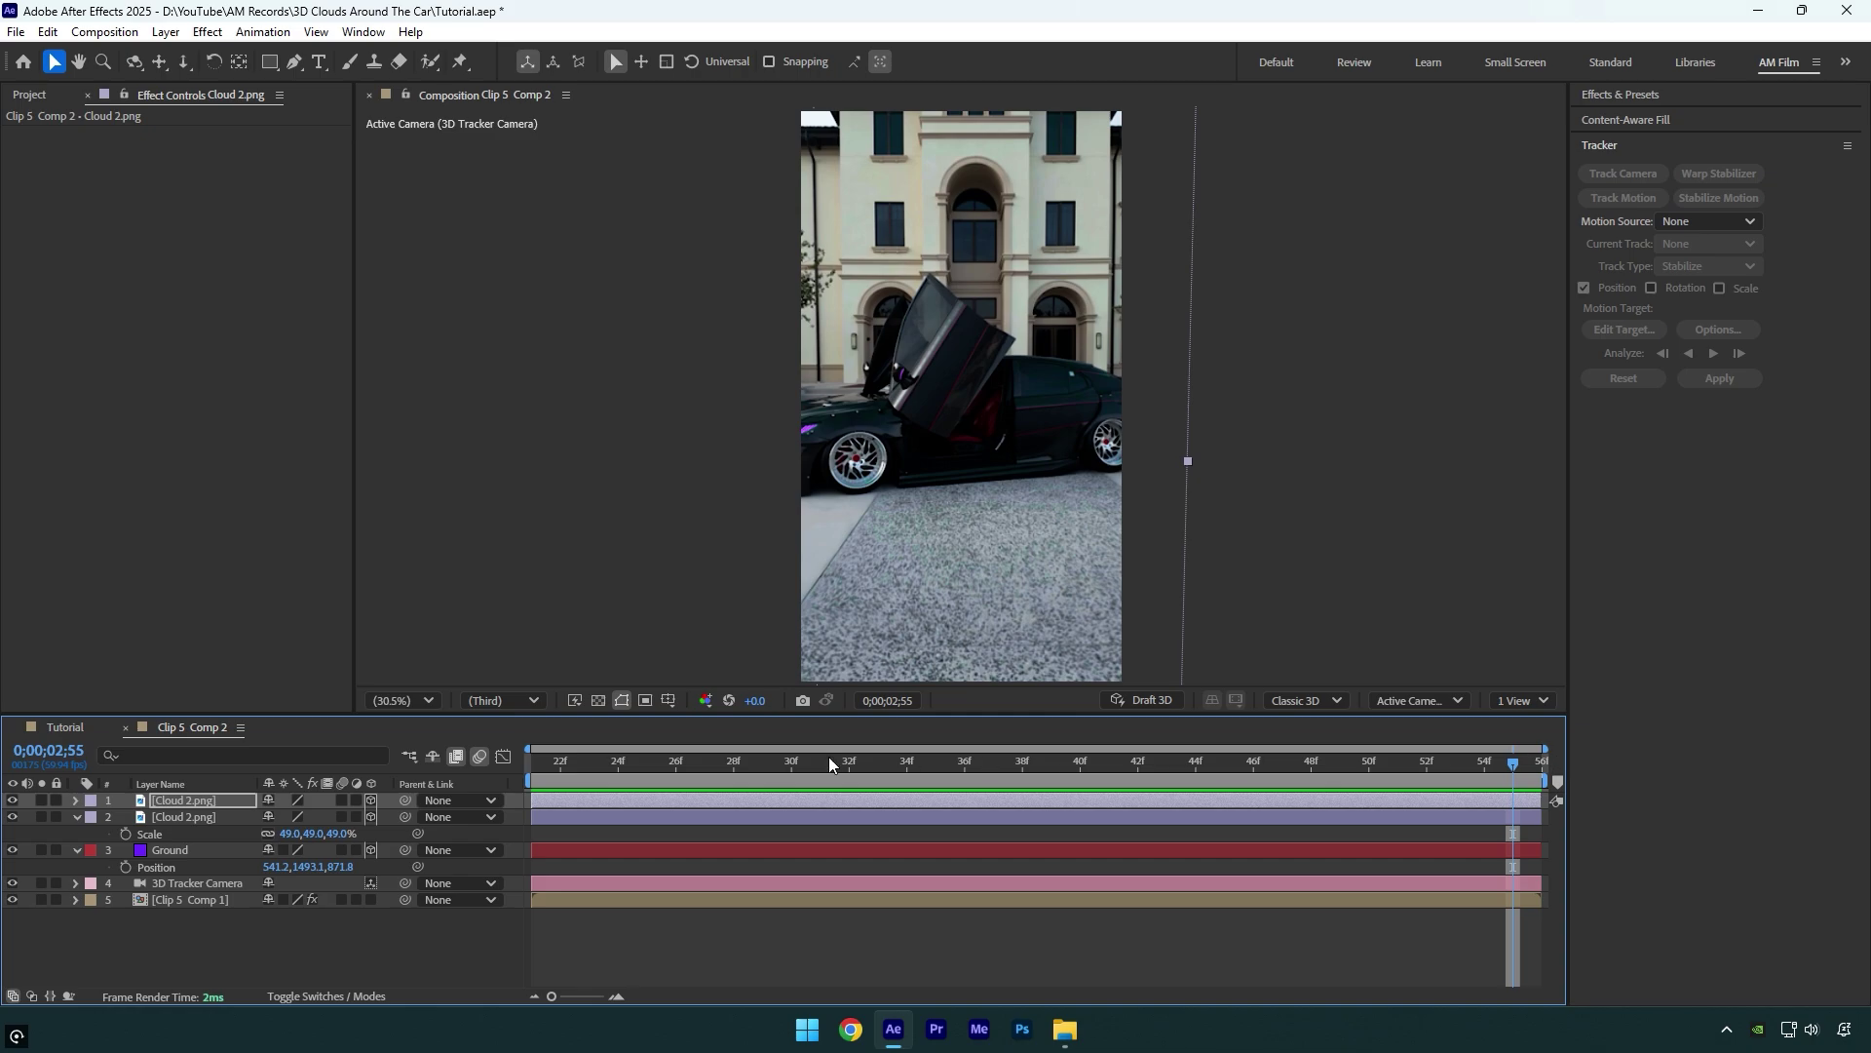
# Create a tracked solid from track points on the car's side
pyautogui.click(172, 895)
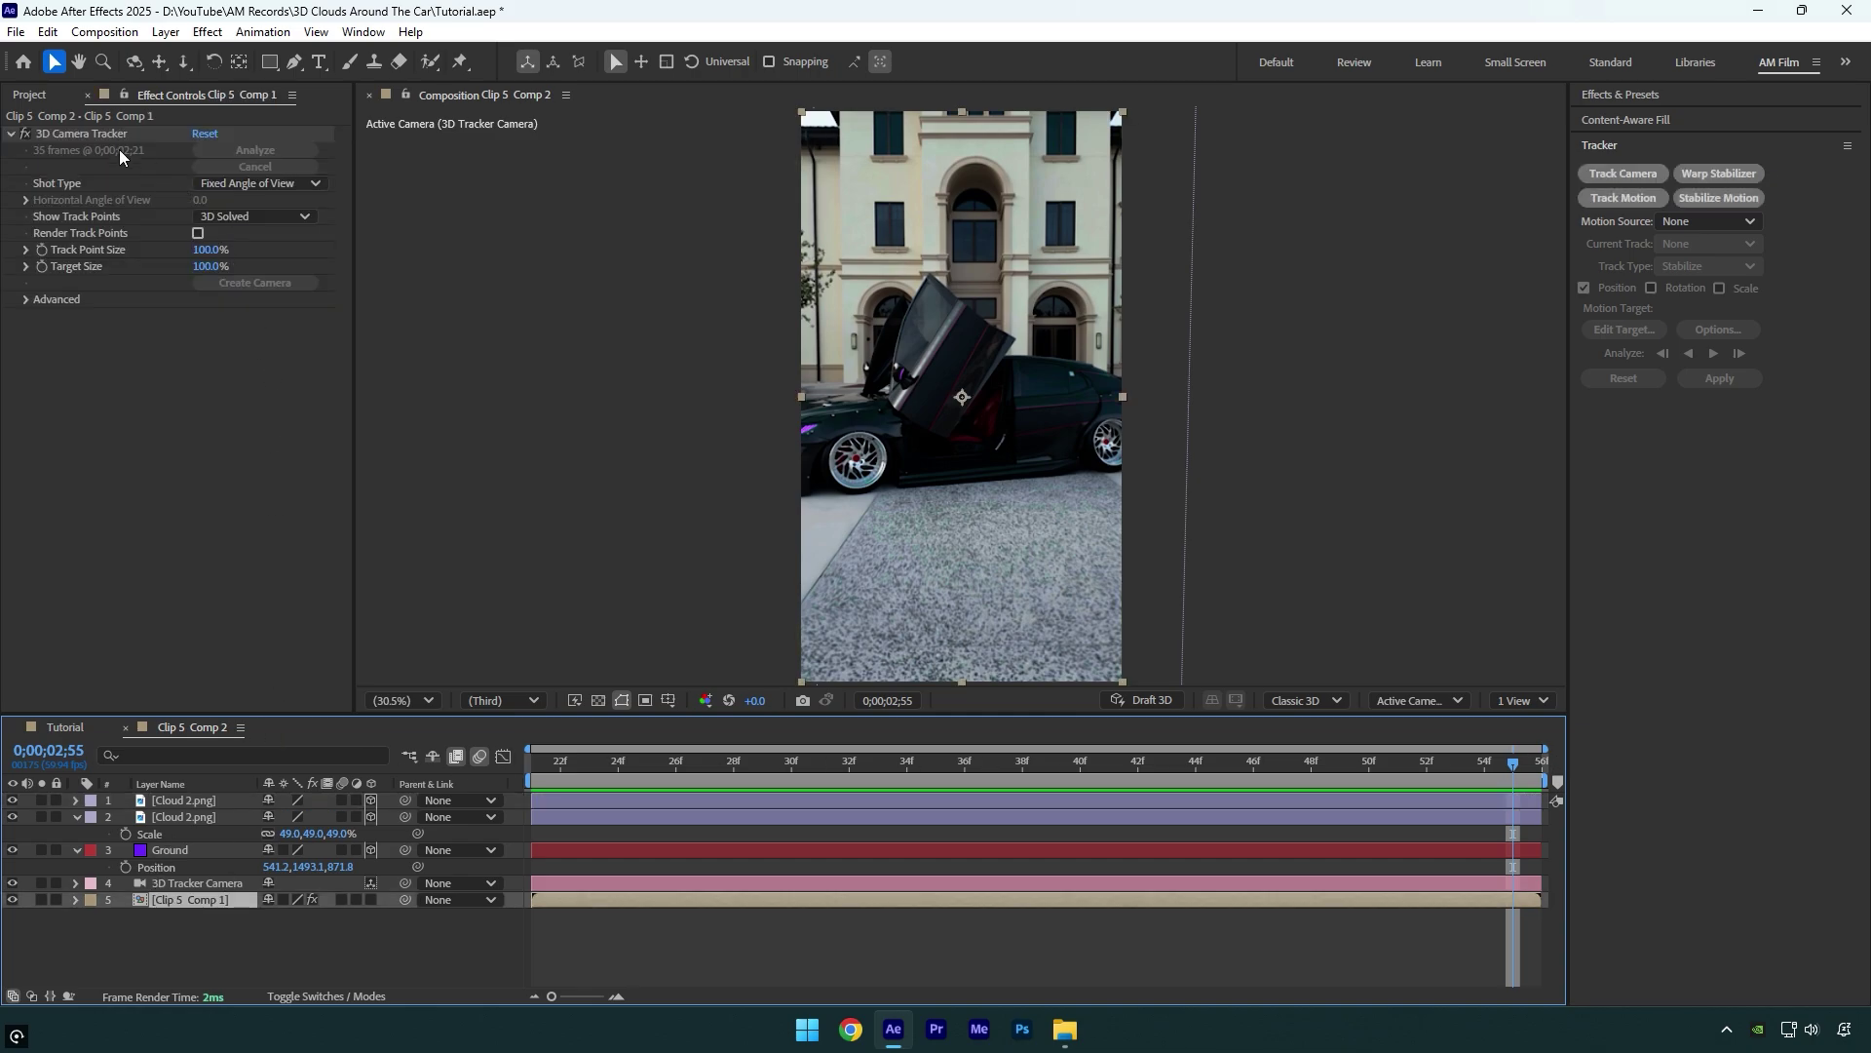
pyautogui.click(96, 136)
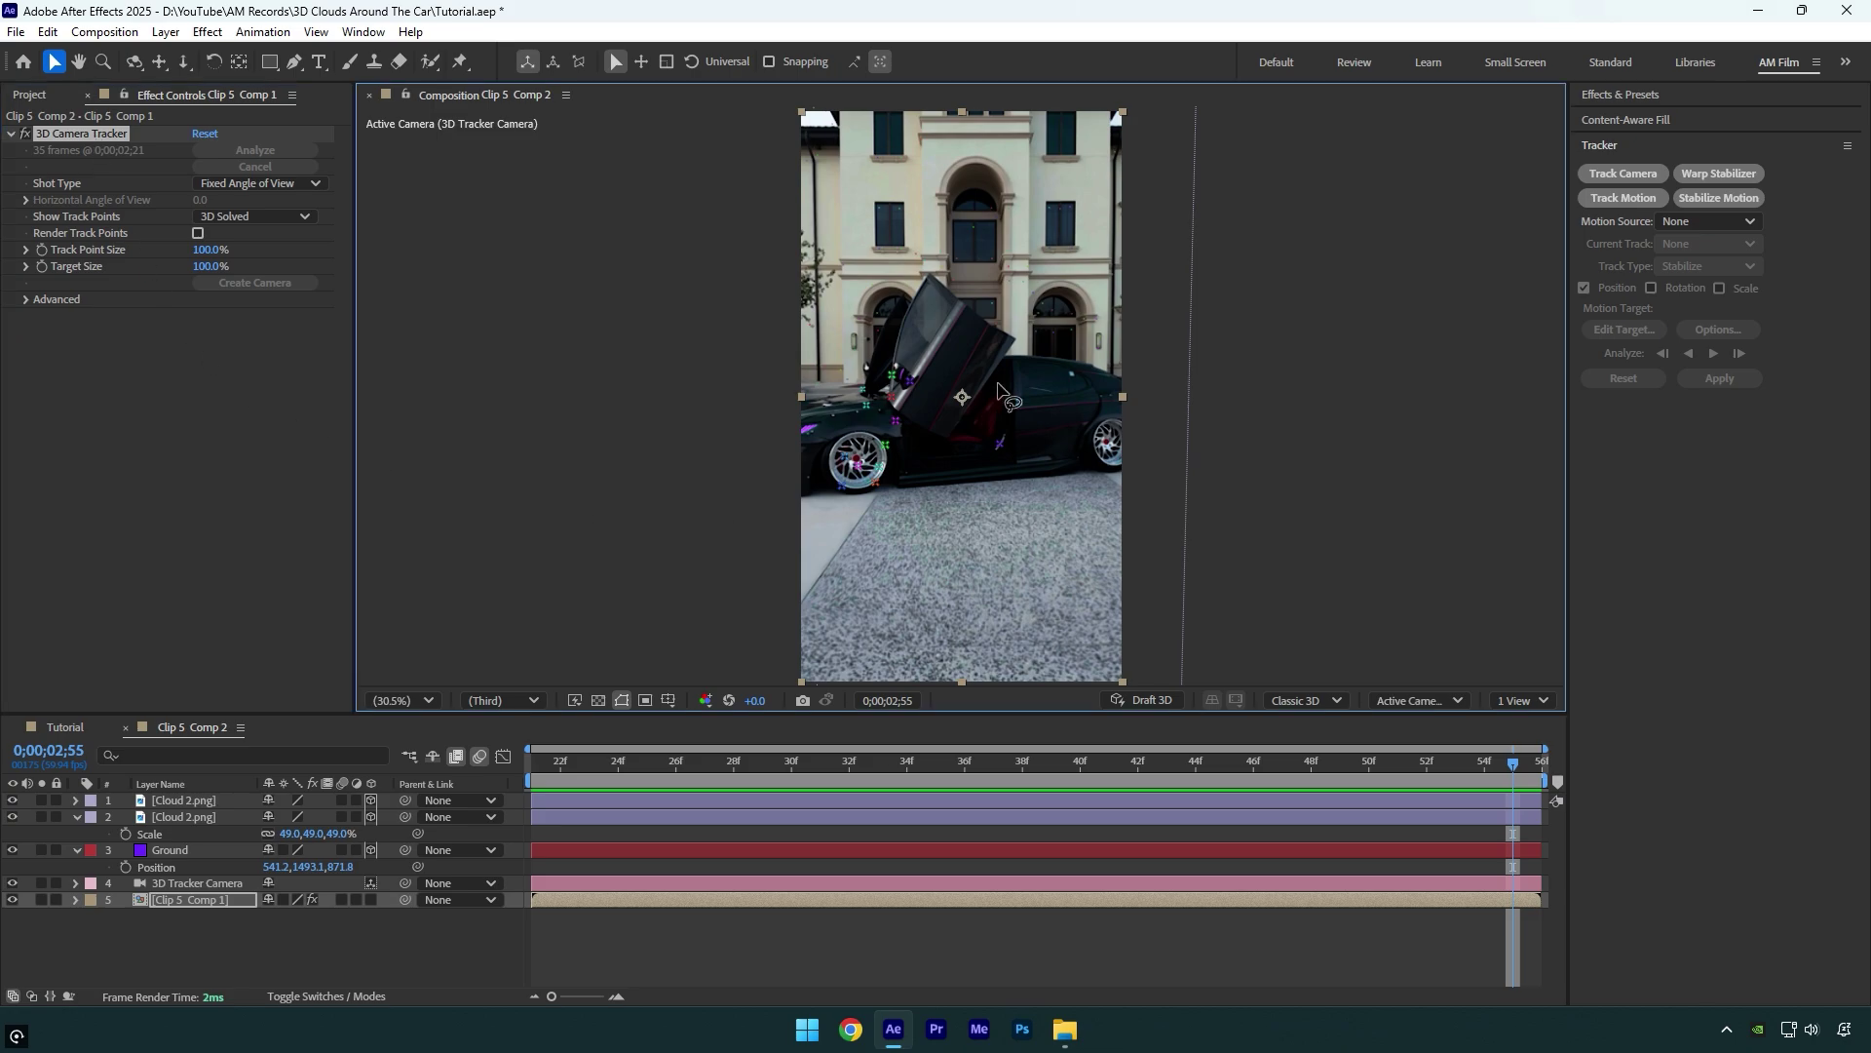
pyautogui.click(1014, 468)
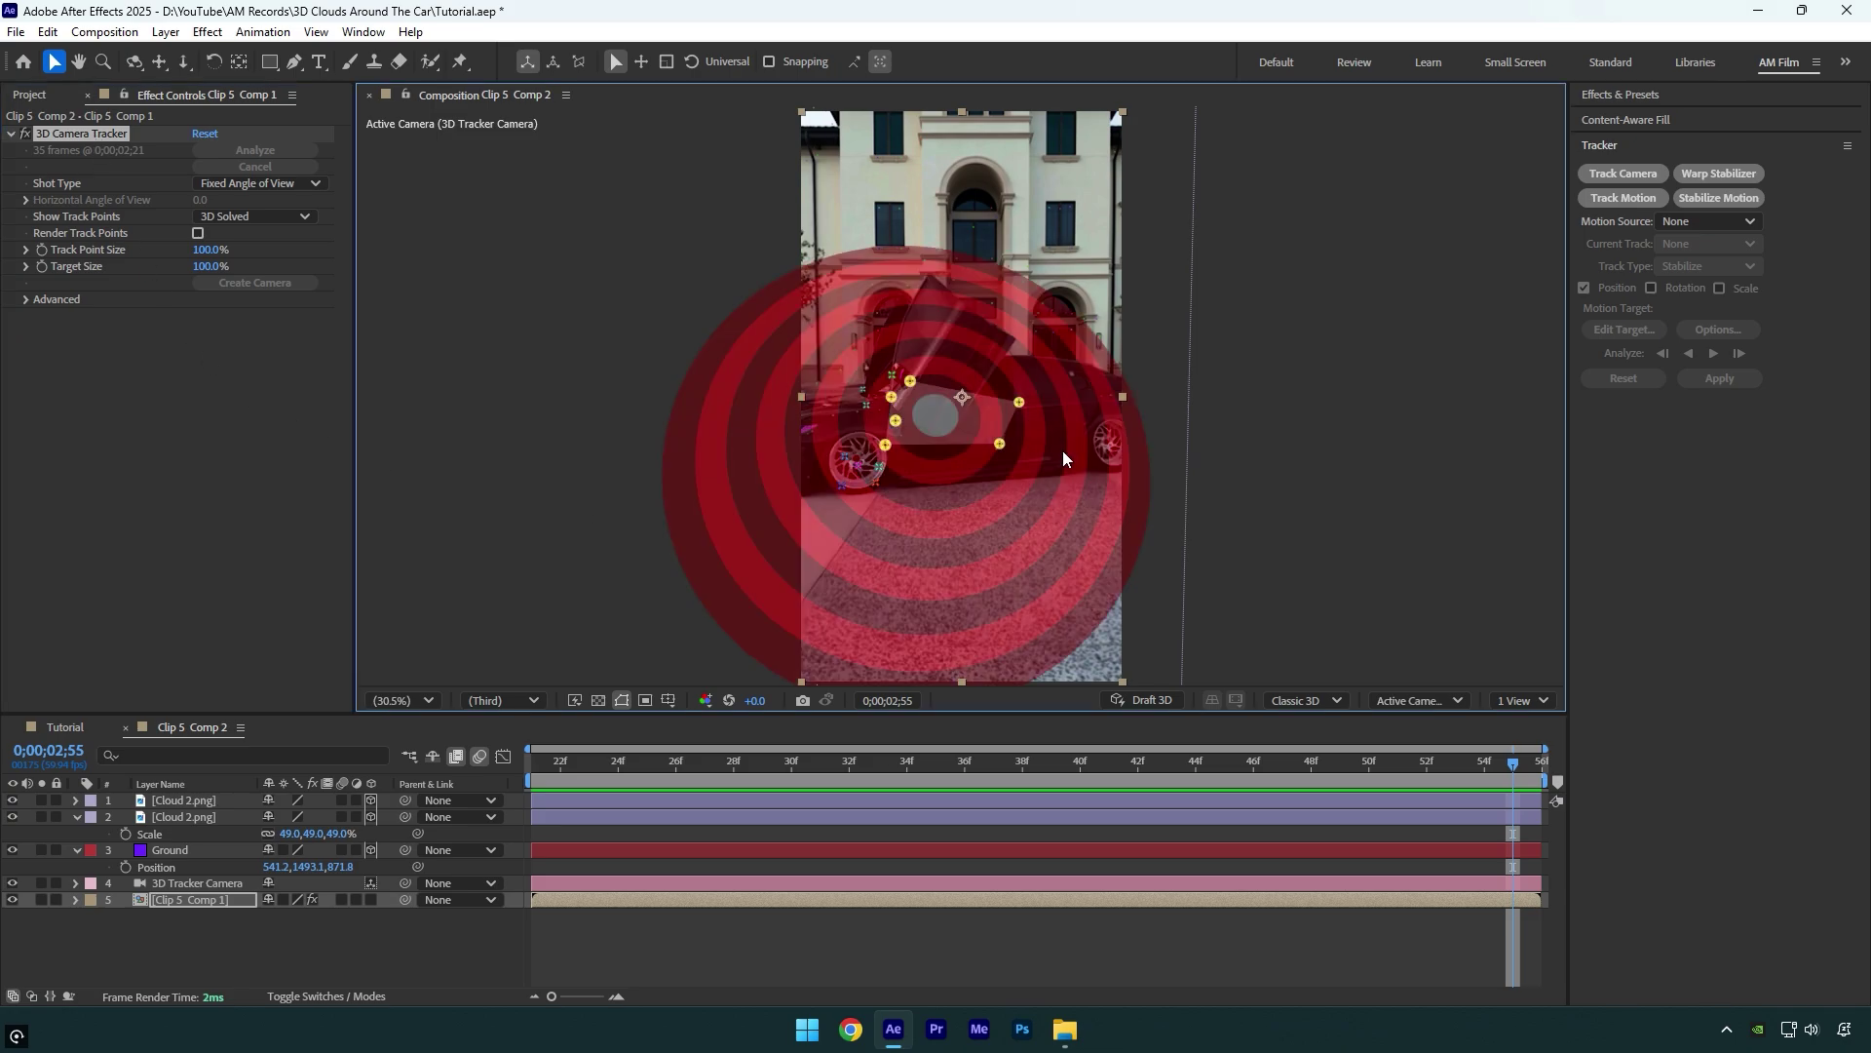
pyautogui.rightClick(960, 423)
pyautogui.click(997, 454)
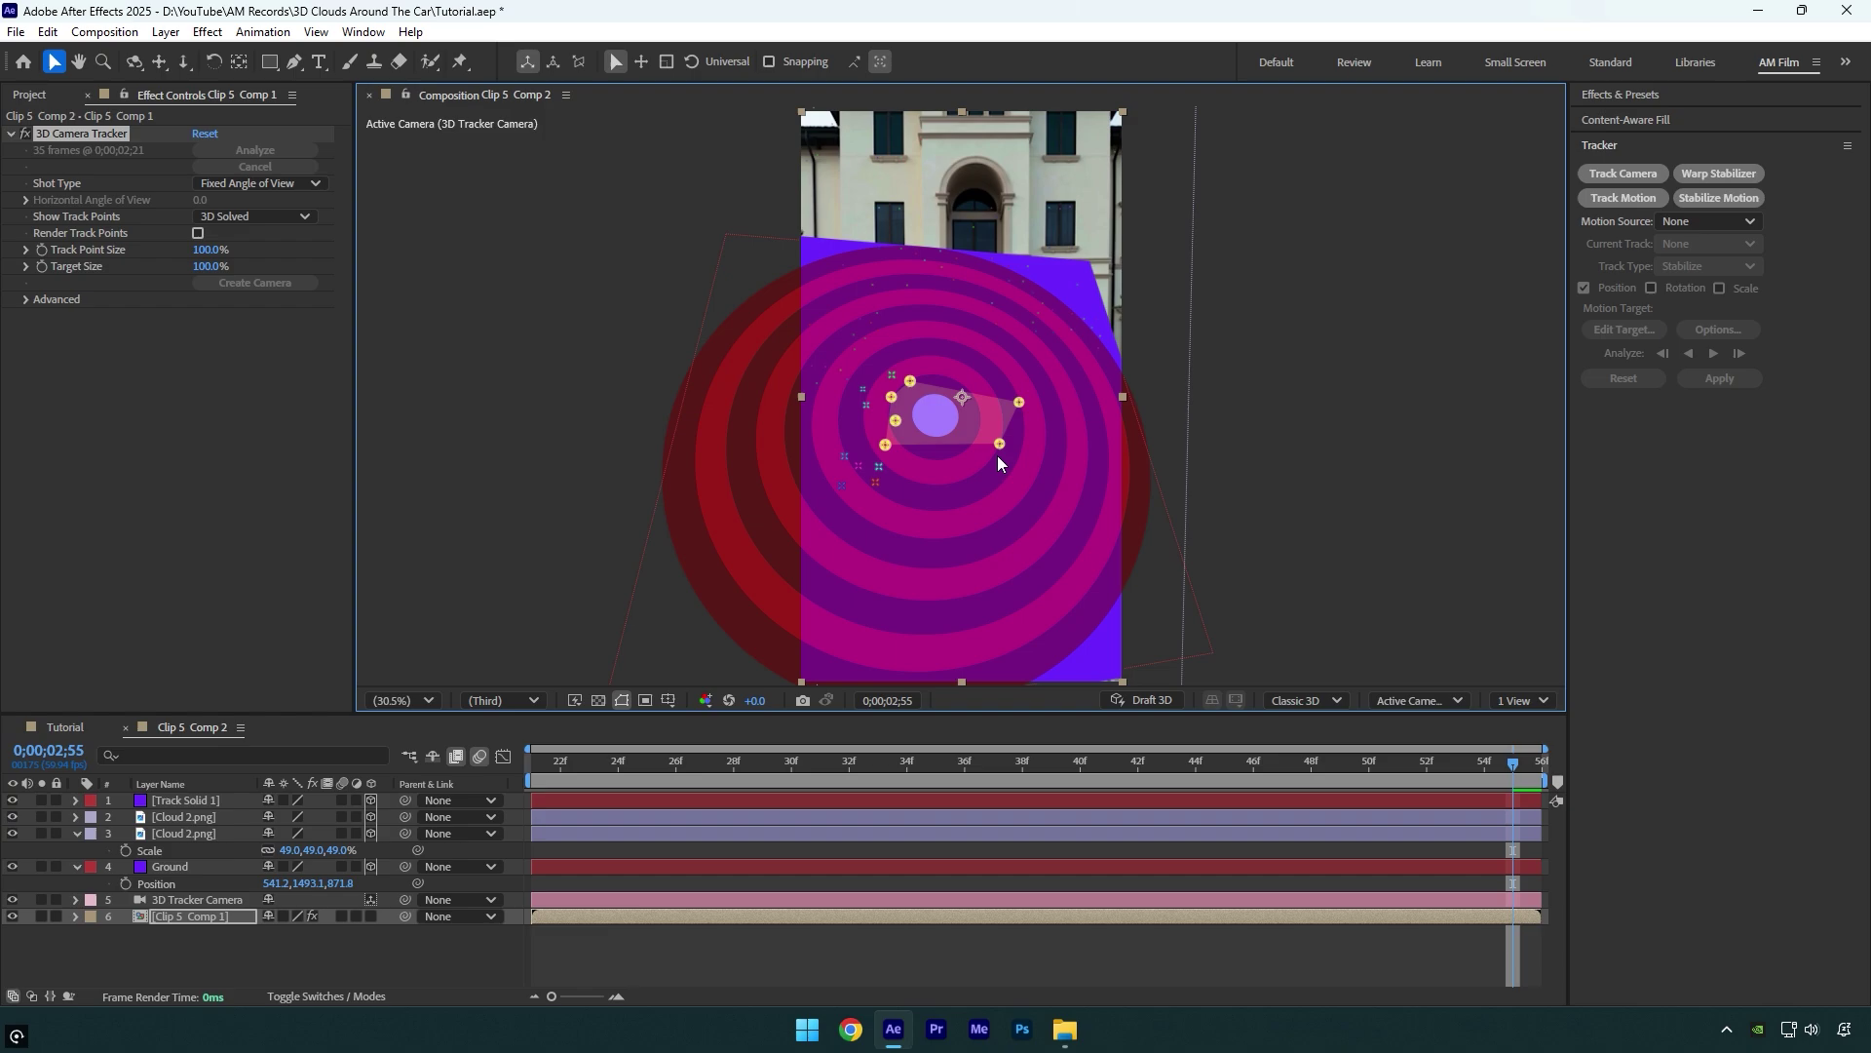
# Rename the new solid Car and scale it to 18%
pyautogui.click(171, 800)
pyautogui.press('Return')
pyautogui.write('Car')
pyautogui.press('Return')
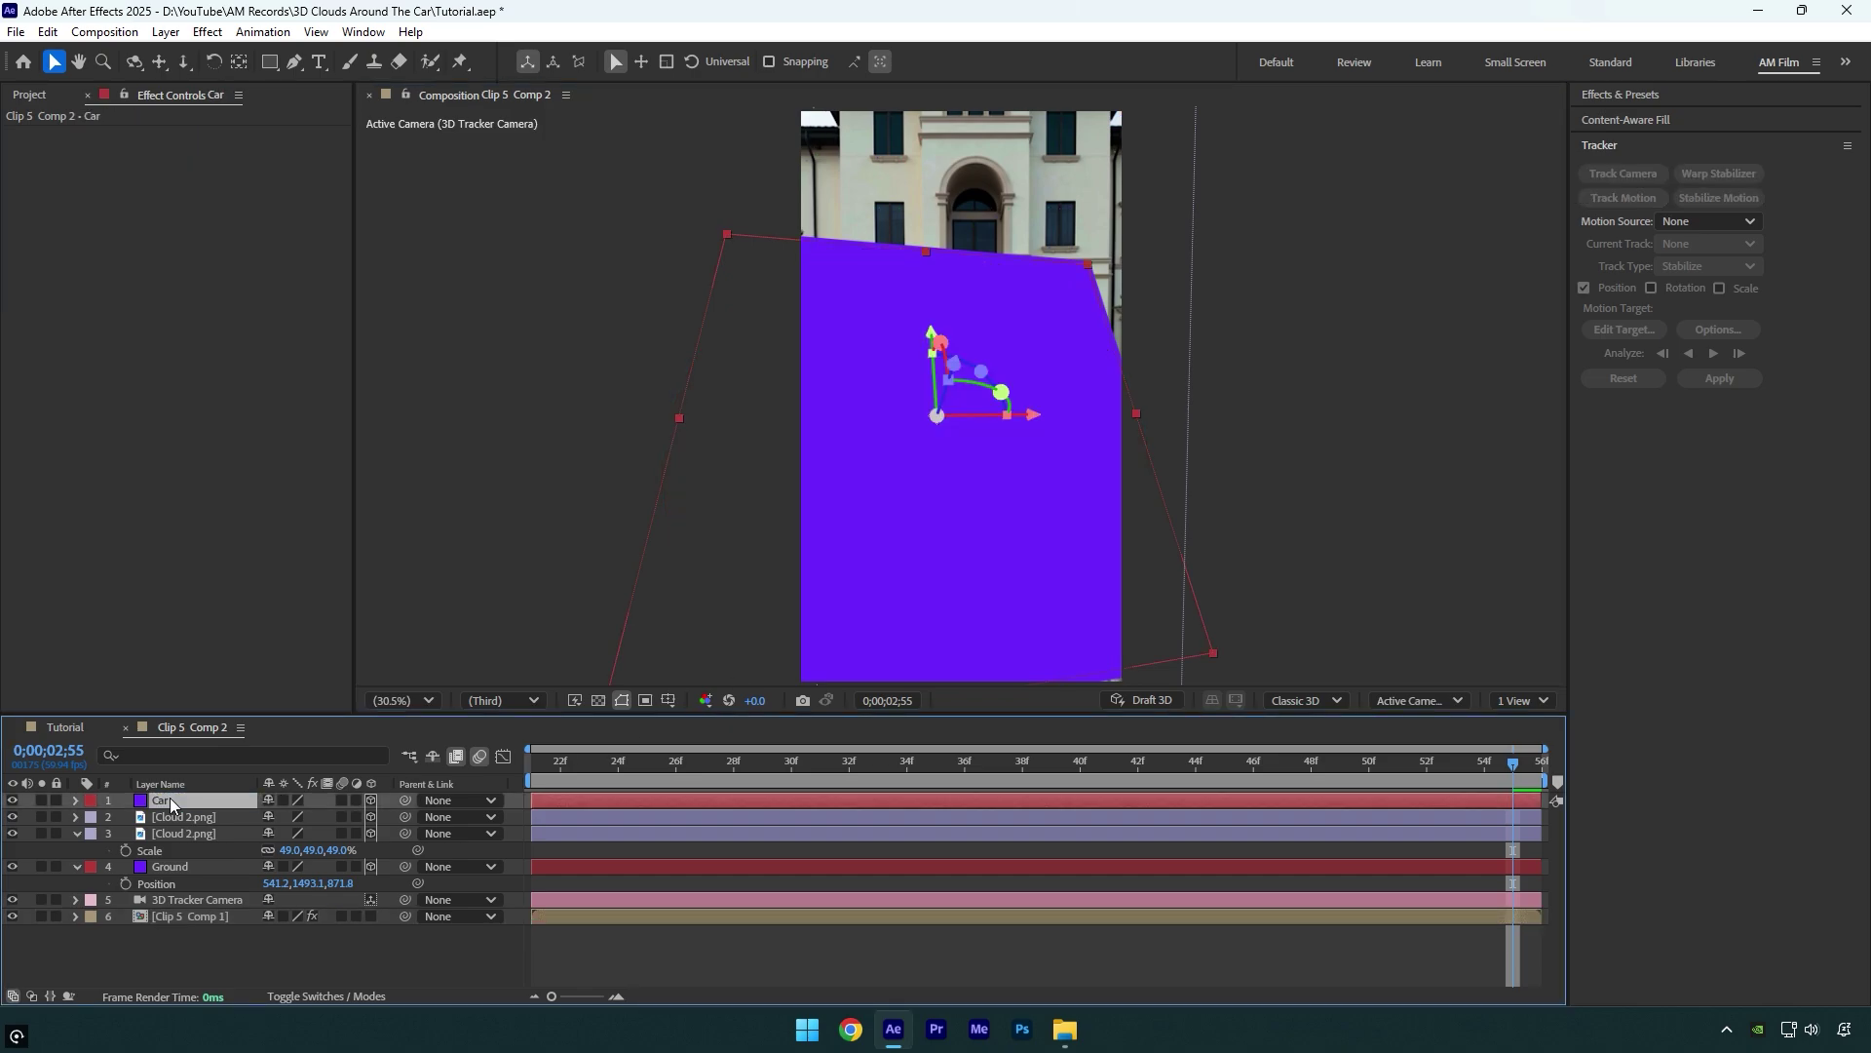
pyautogui.press('s')
pyautogui.moveTo(312, 822); pyautogui.dragTo(286, 826)
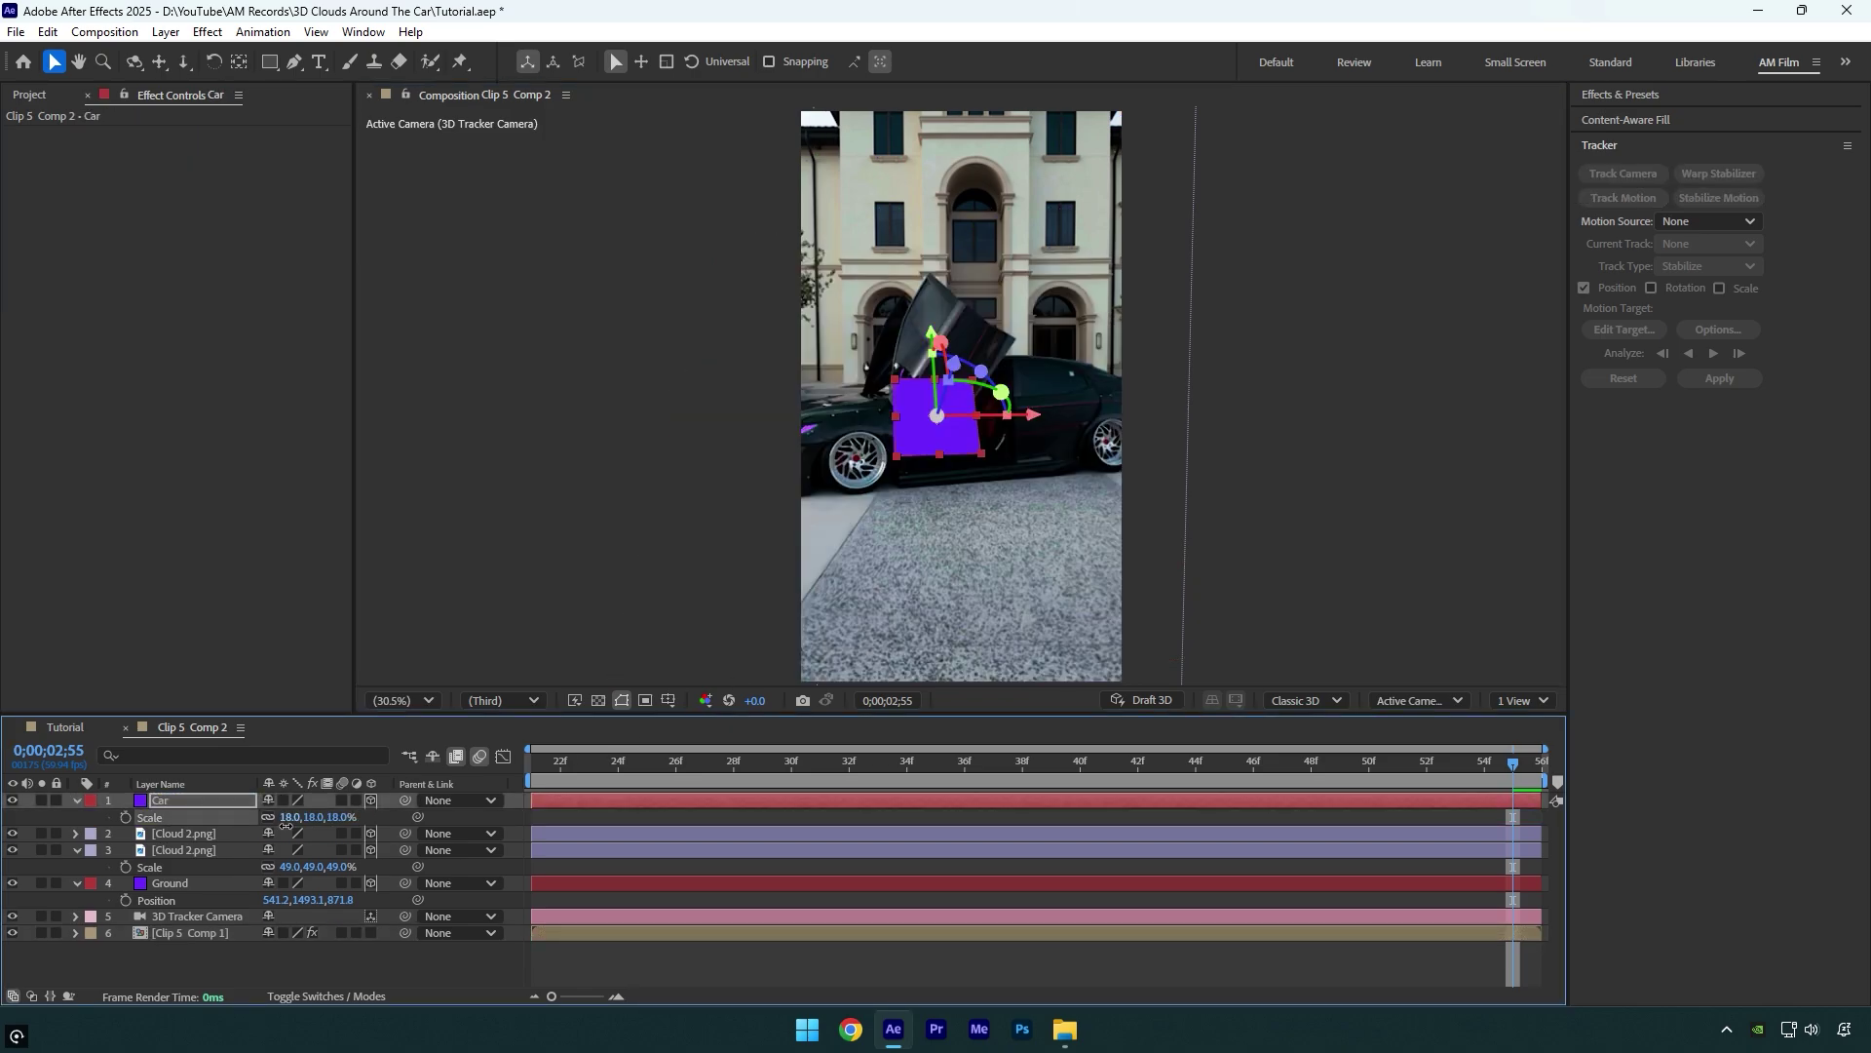
# Add another Cloud 2 image as a 3D layer and reveal the Car layer's position
pyautogui.click(1080, 1037)
pyautogui.moveTo(712, 296); pyautogui.dragTo(232, 963)
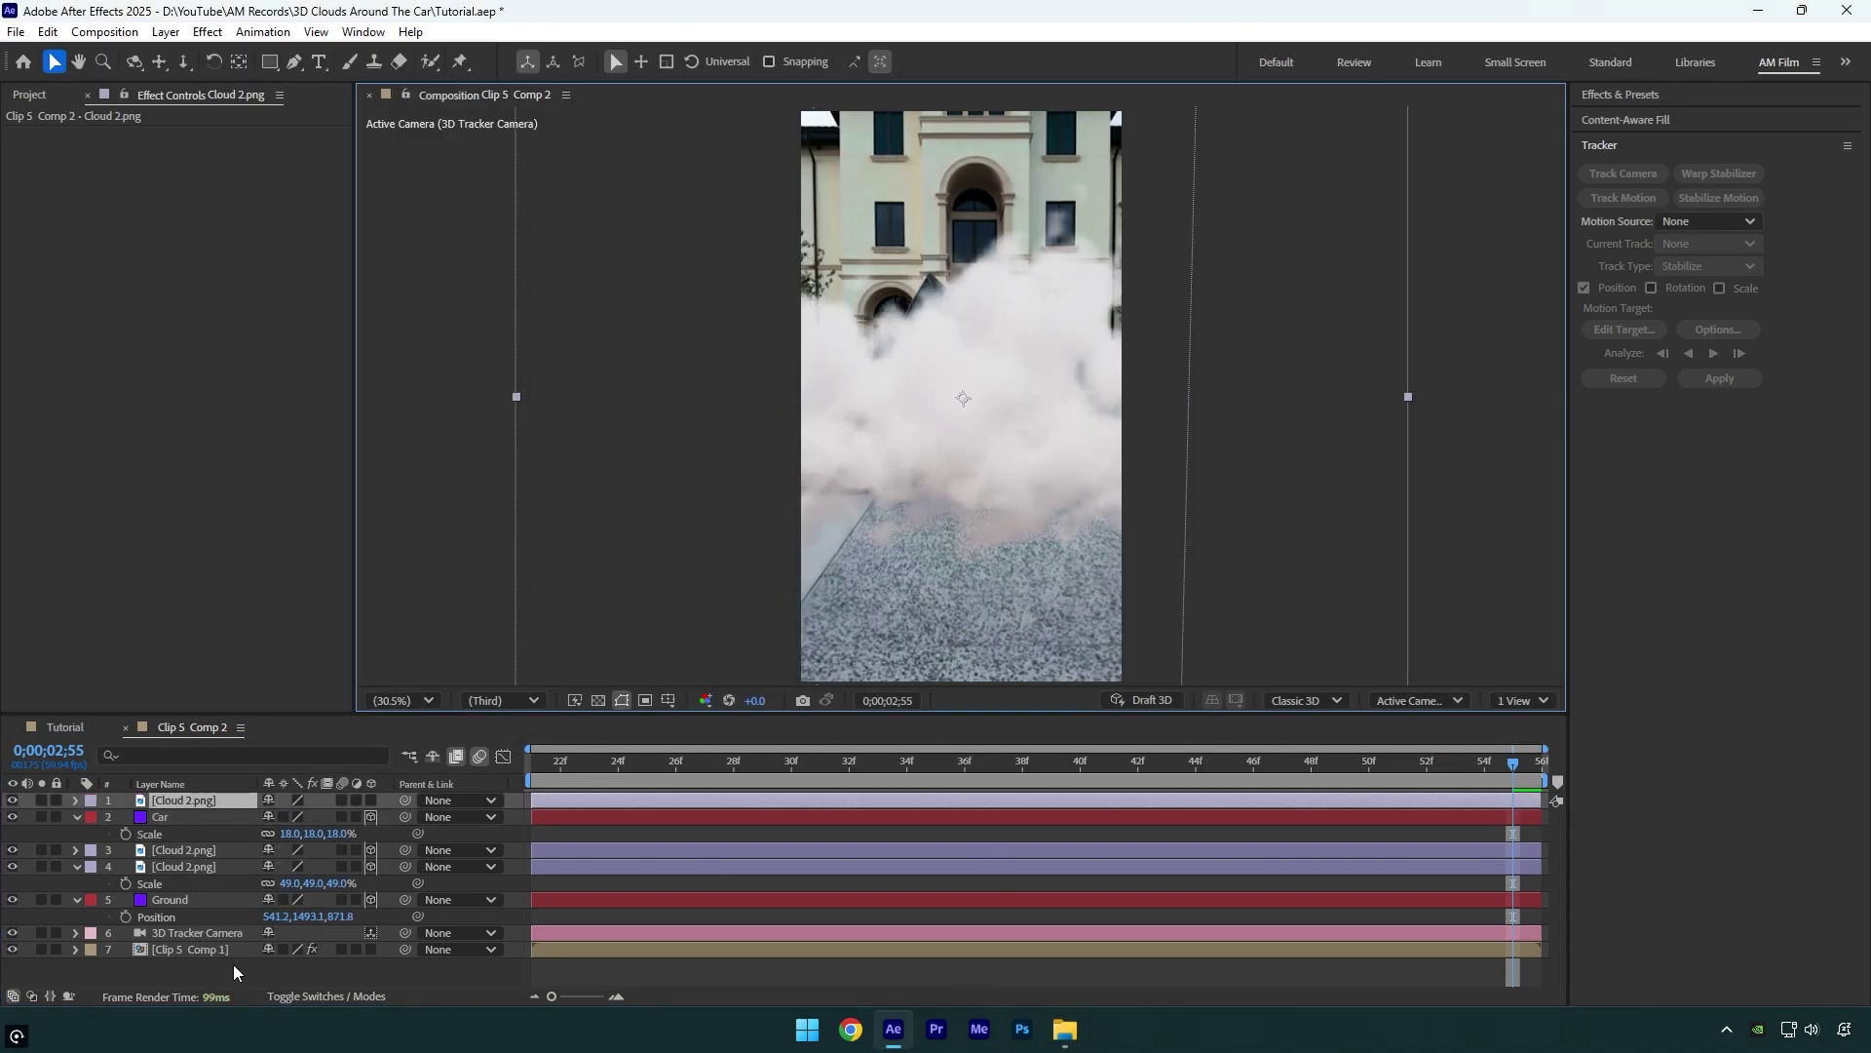
pyautogui.click(372, 800)
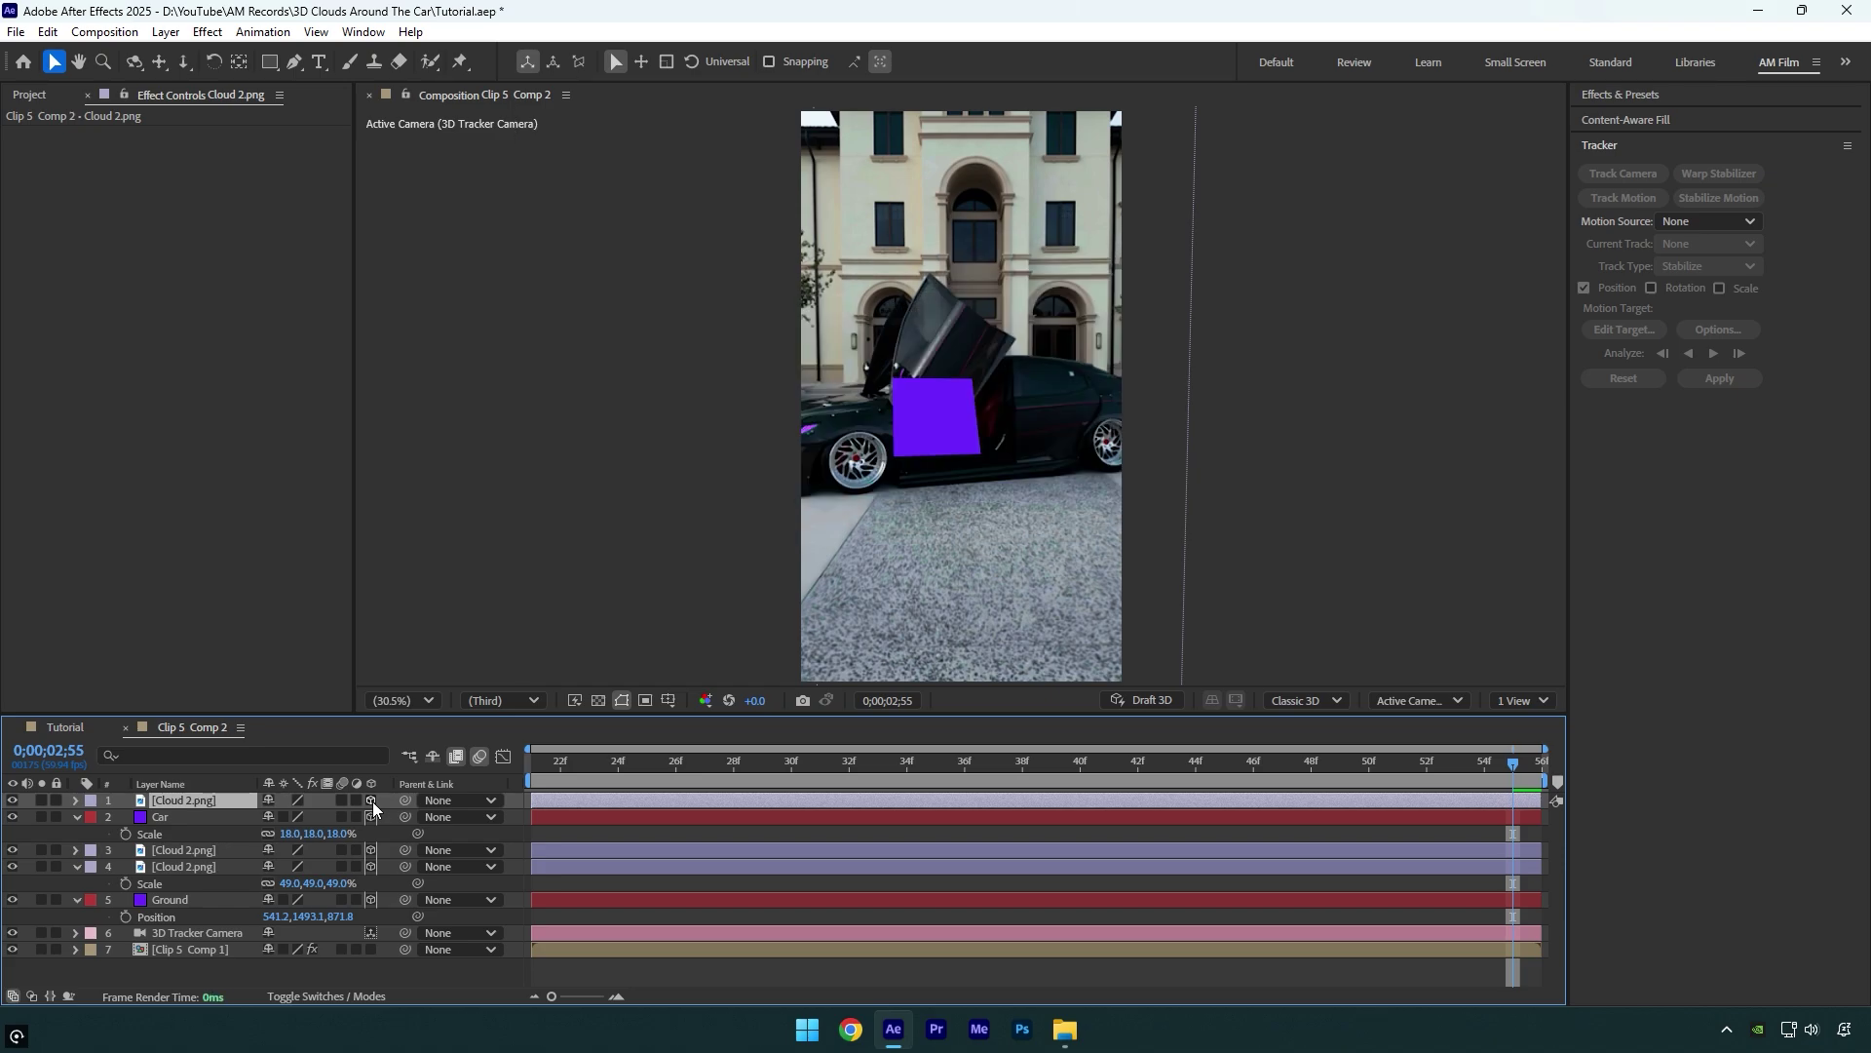
pyautogui.click(185, 819)
pyautogui.press('p')
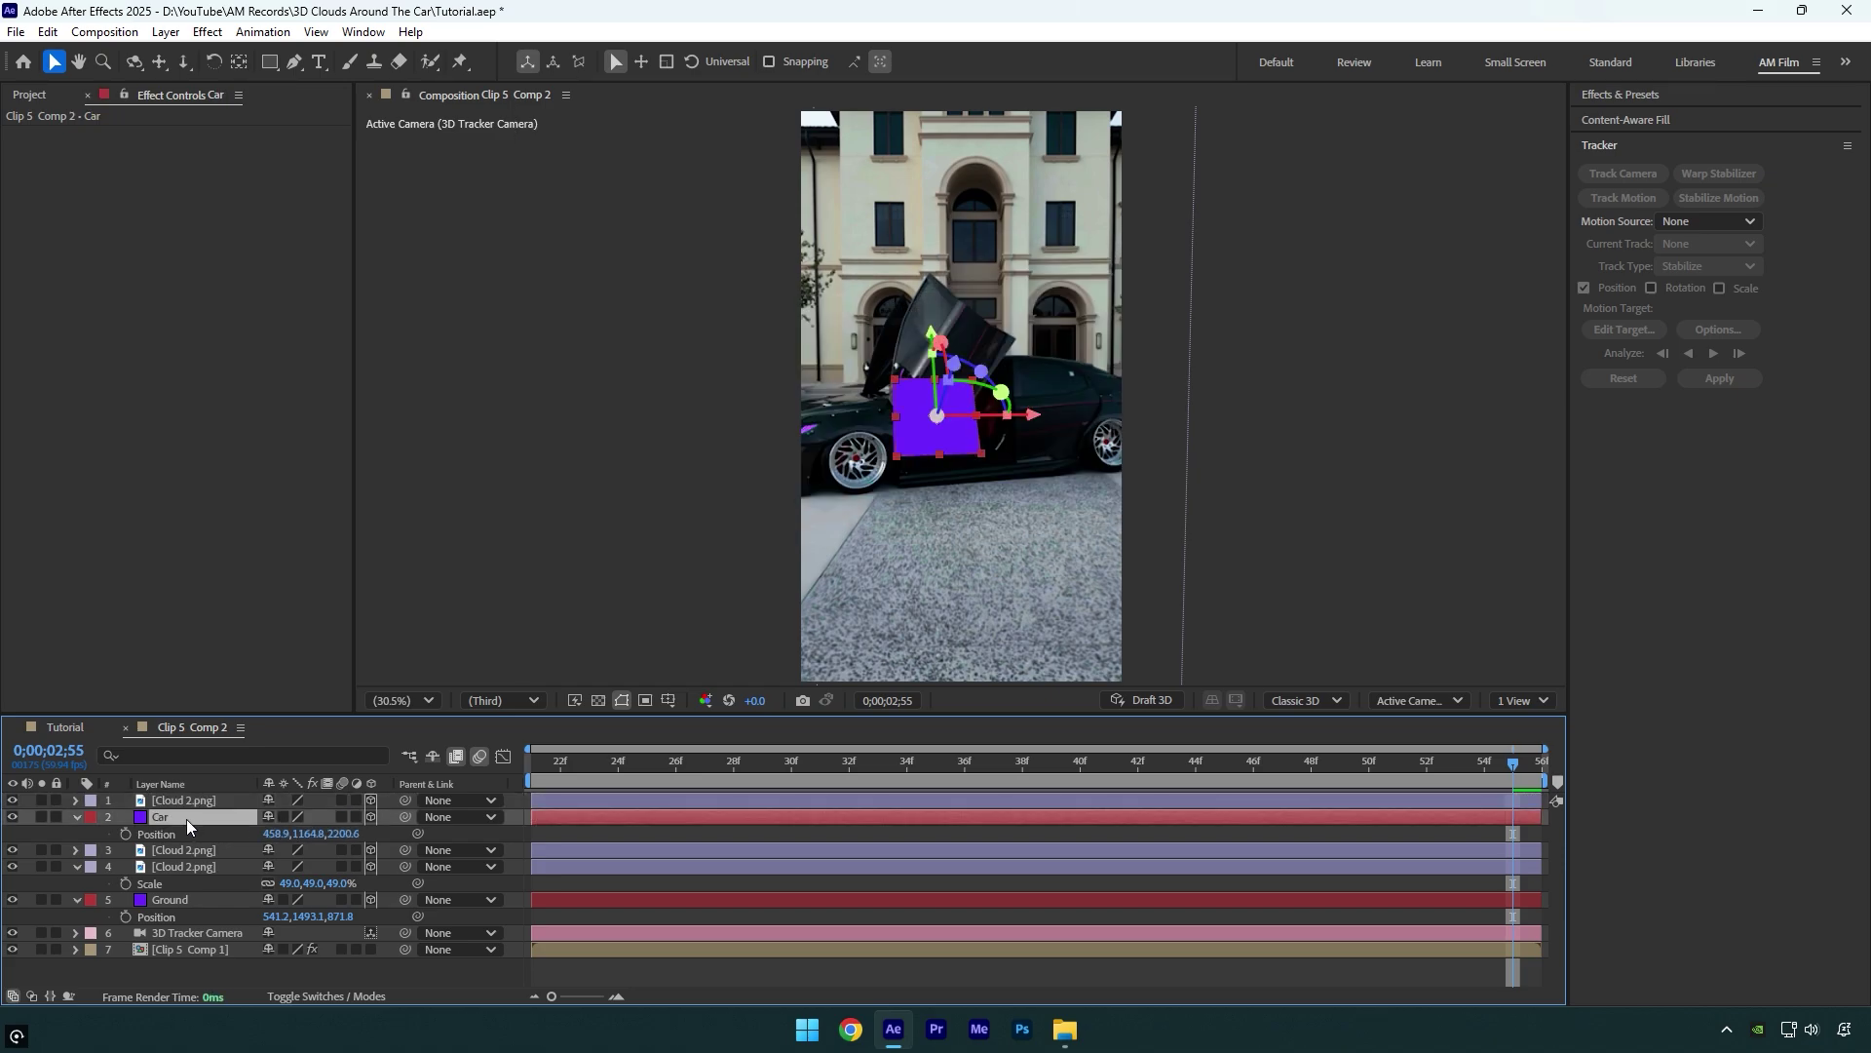
pyautogui.click(178, 803)
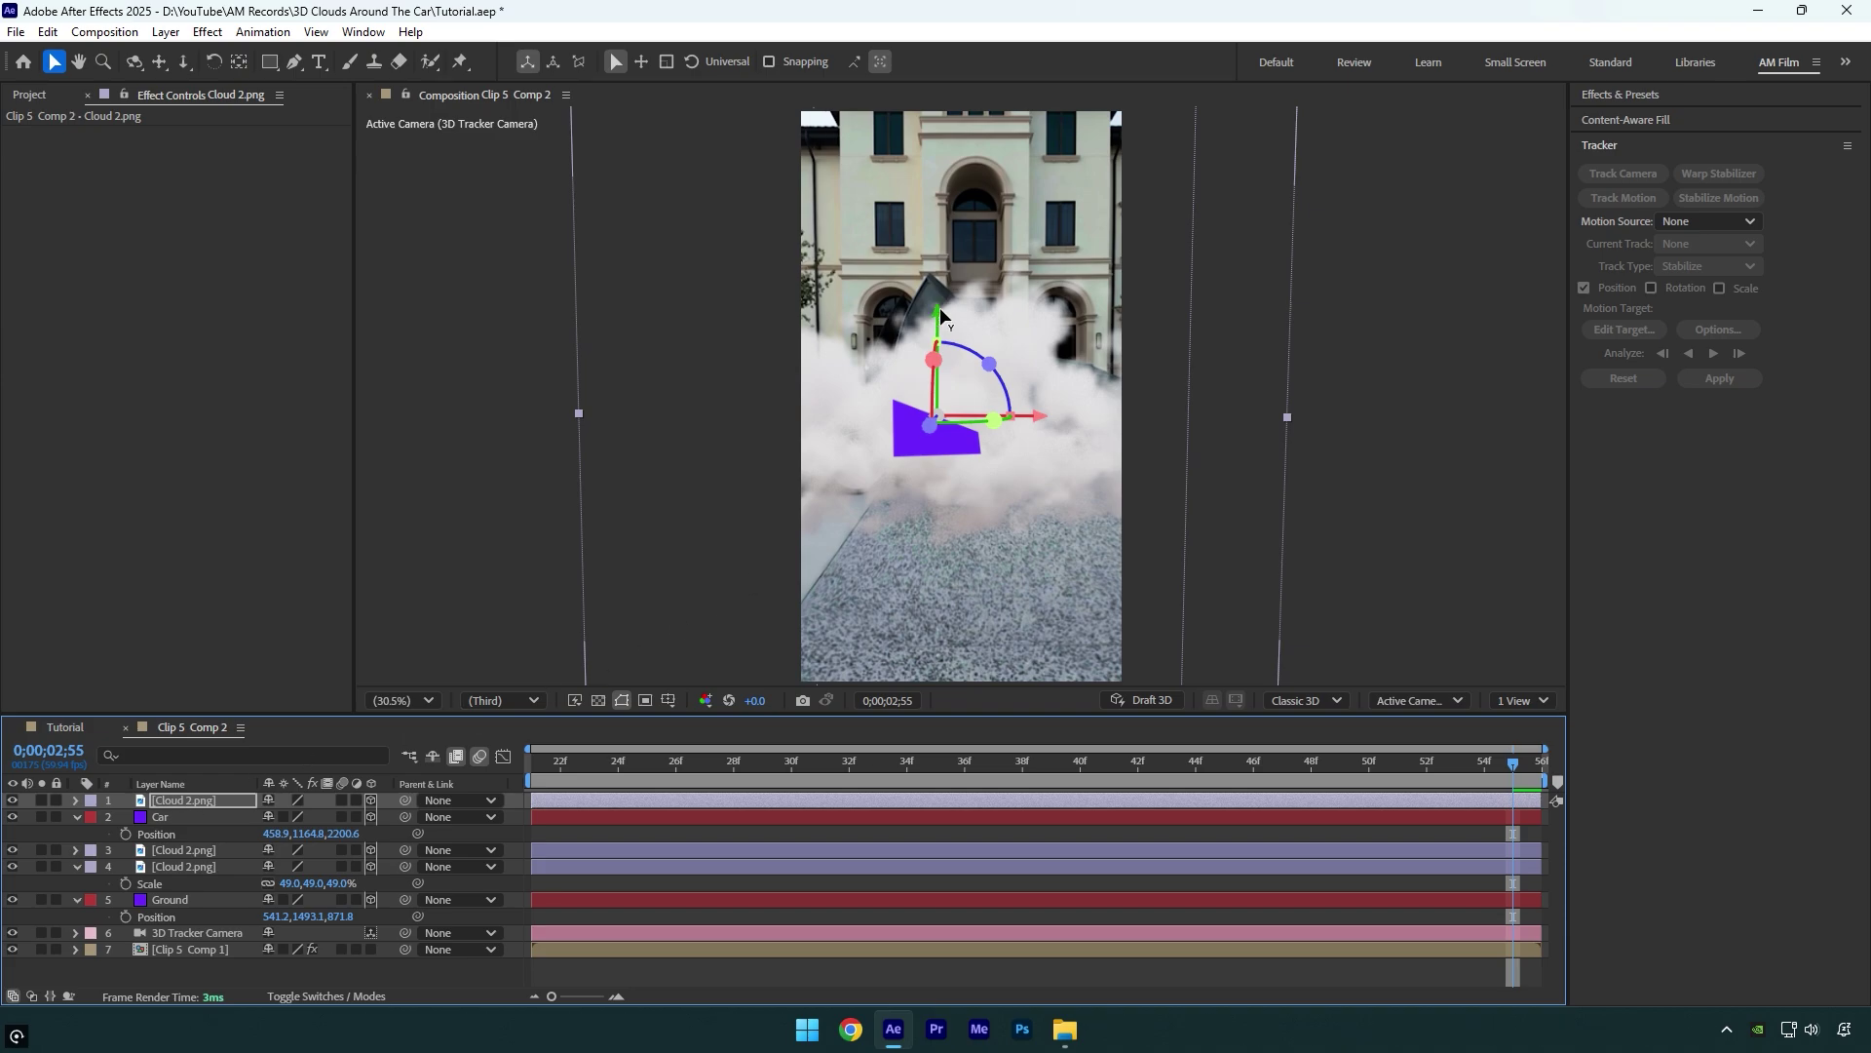
# Raise the new cloud above the car, shrink it to 55%, move it right, and preview
pyautogui.moveTo(937, 312); pyautogui.dragTo(957, 184)
pyautogui.press('s')
pyautogui.moveTo(284, 824); pyautogui.dragTo(239, 823)
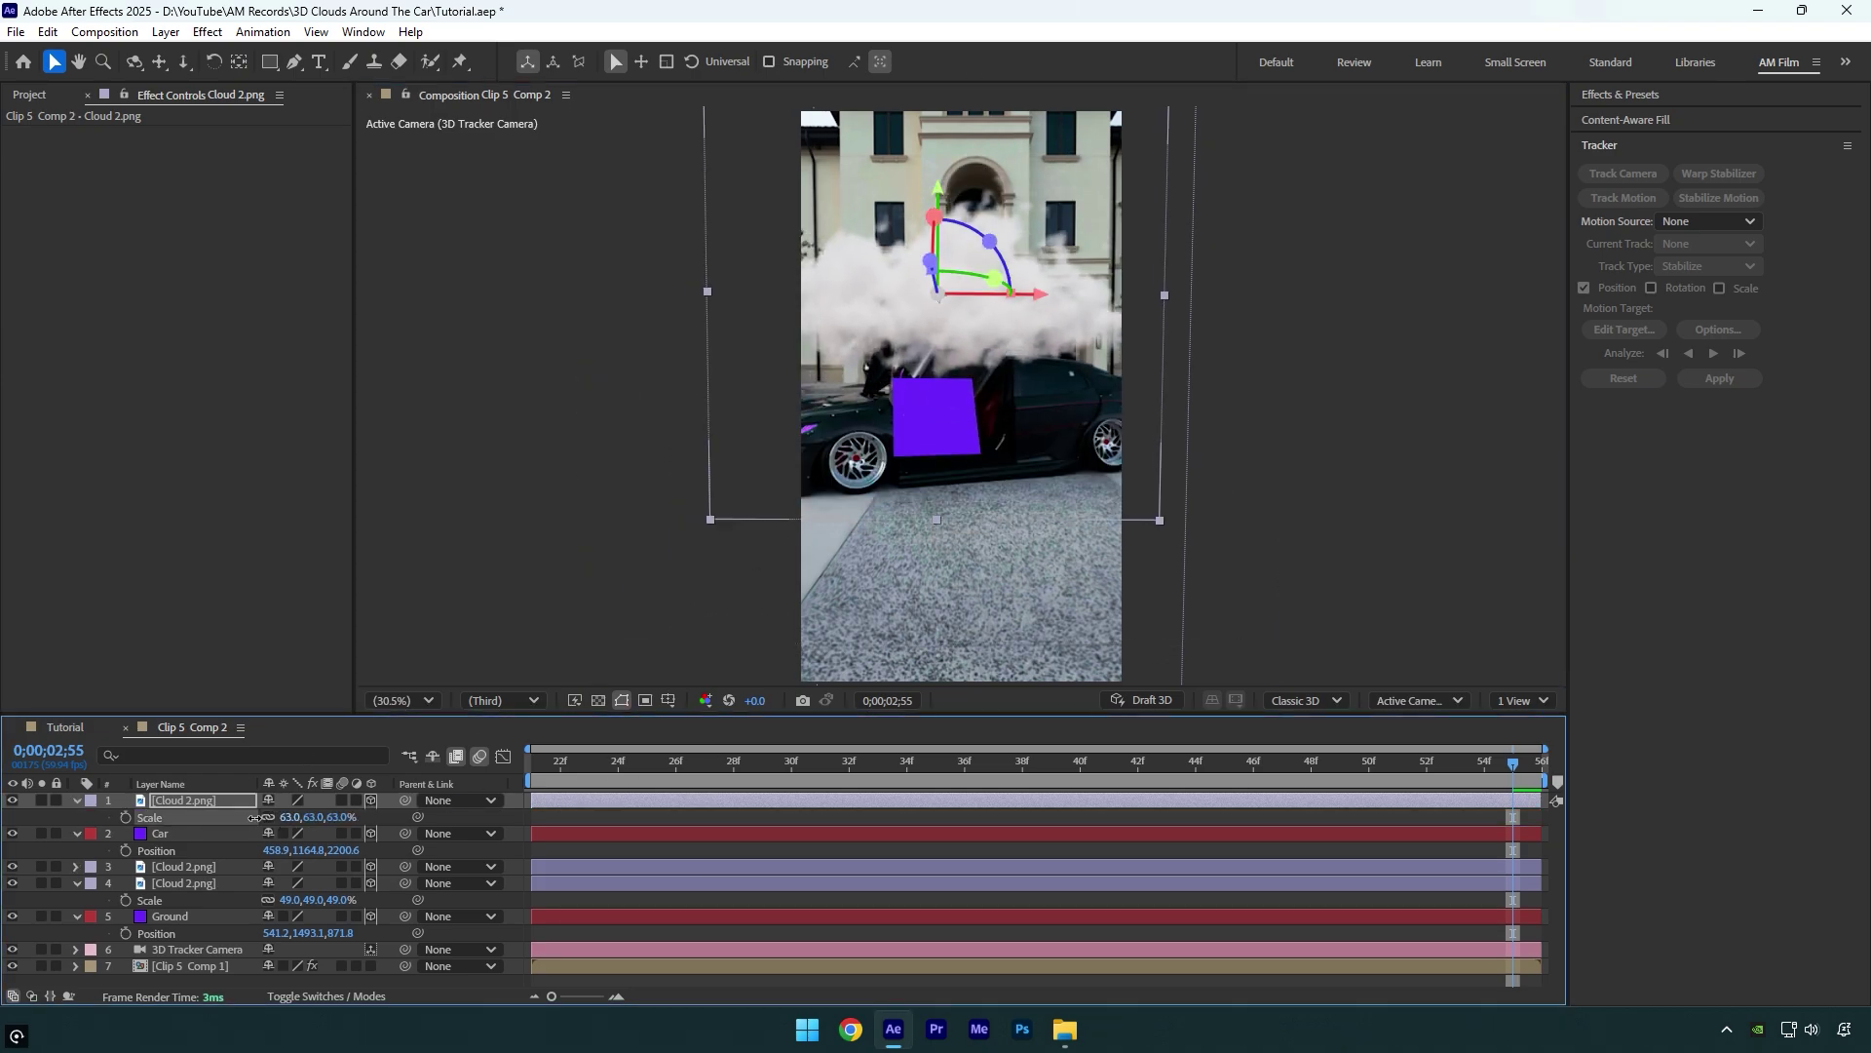
pyautogui.moveTo(1041, 293); pyautogui.dragTo(1188, 392)
pyautogui.press('space')
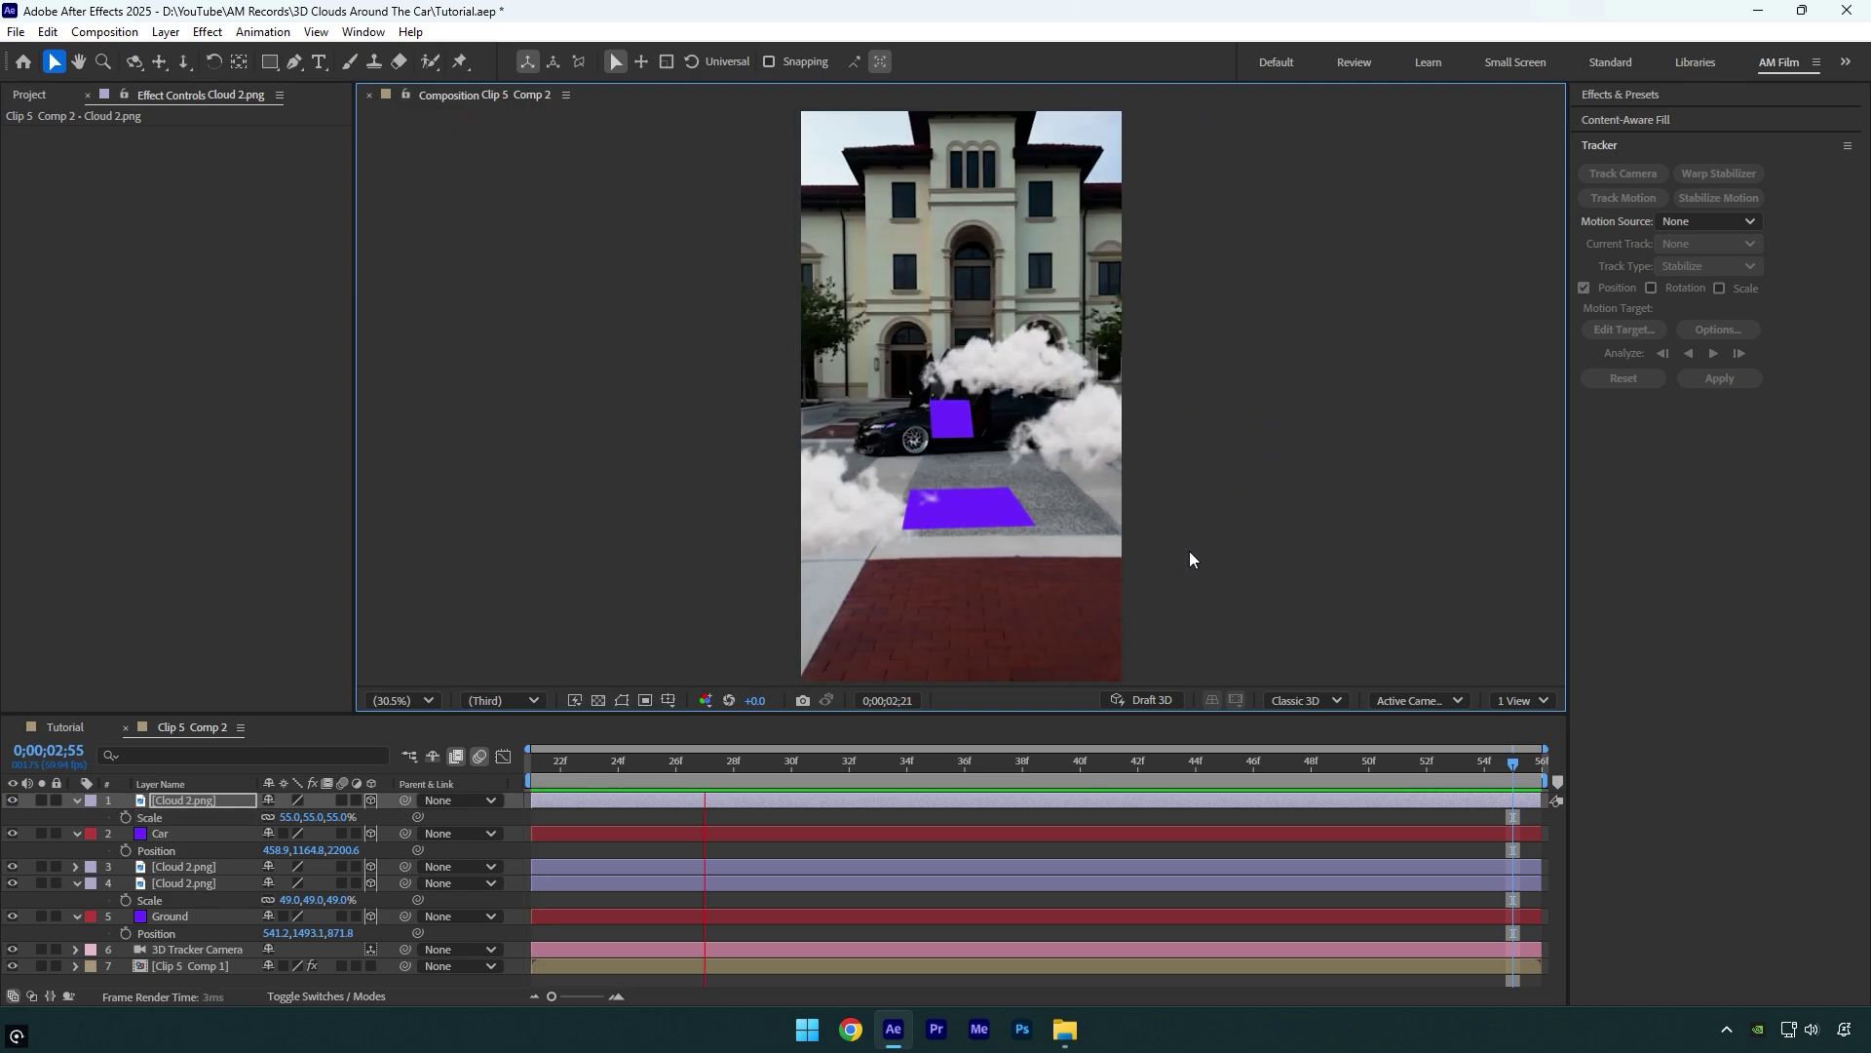
pyautogui.hotkey('ctrl', 'd')
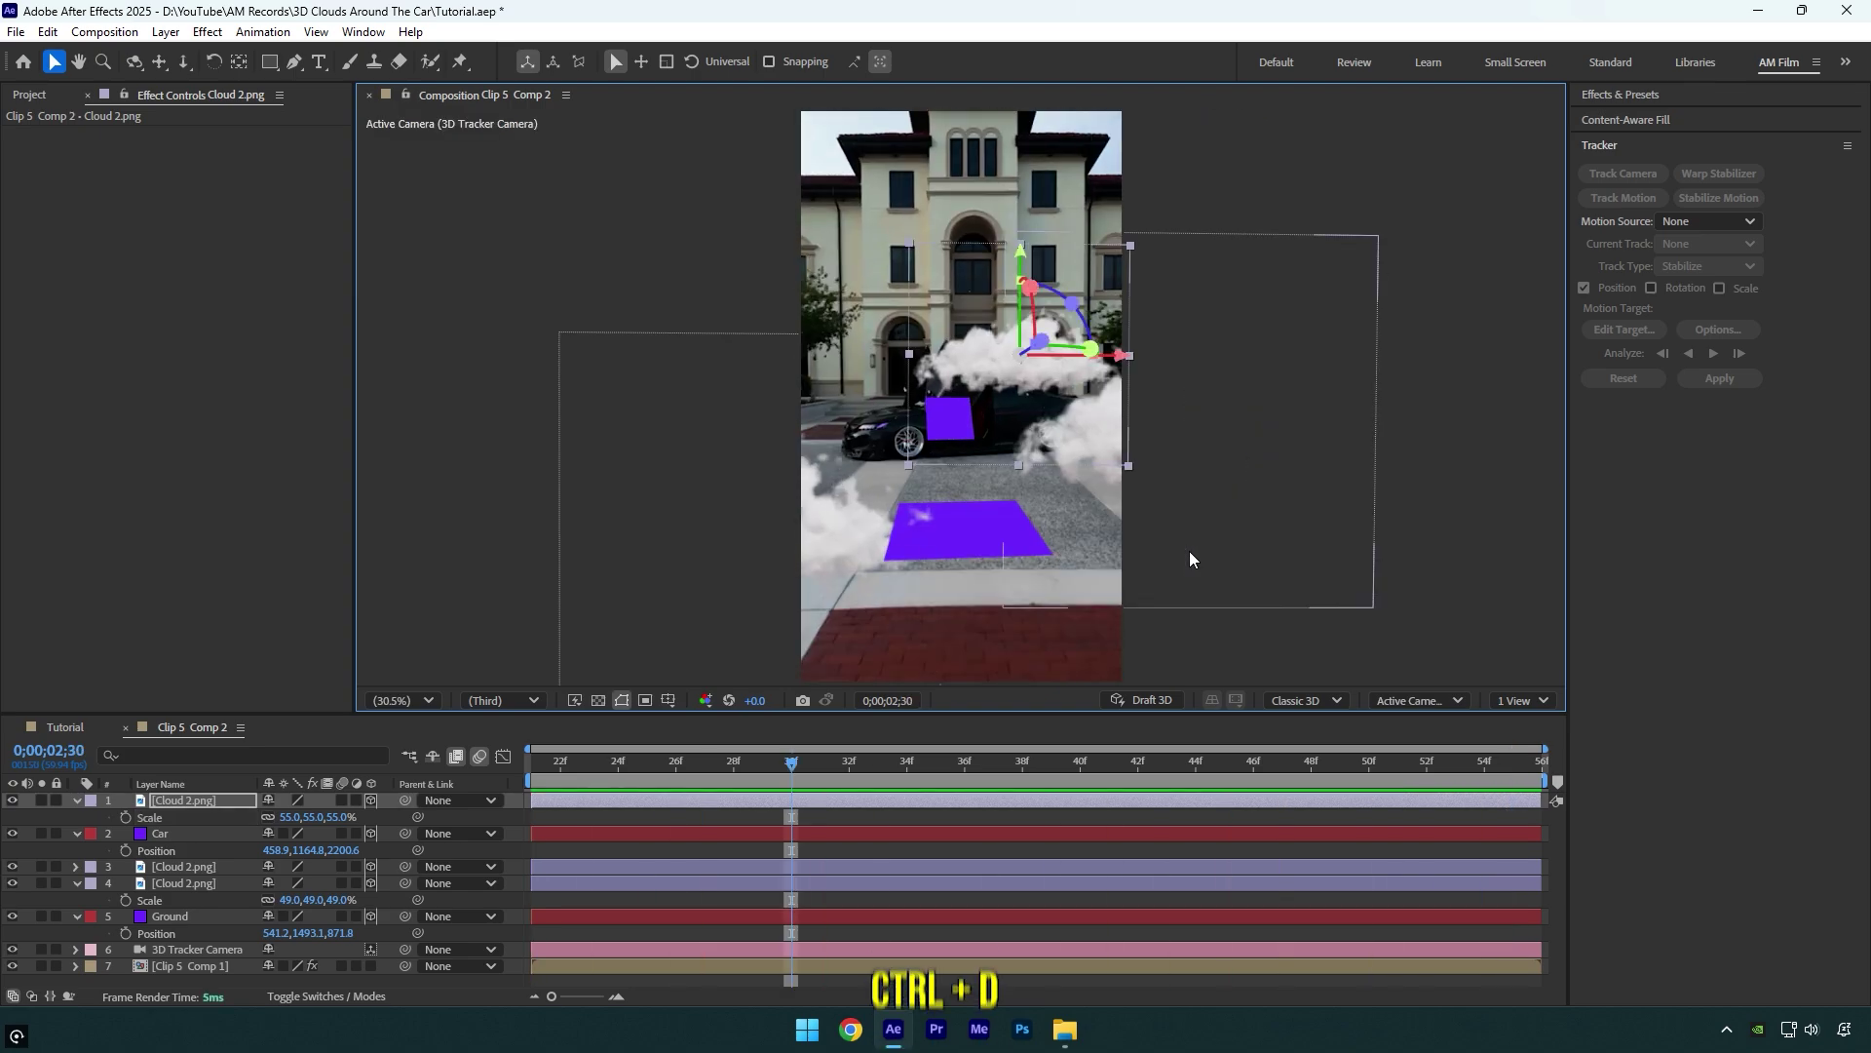
# Duplicate the cloud at 88% upper left, and hide the Car and Ground solids
pyautogui.hotkey('ctrl', 'd')
pyautogui.moveTo(926, 380); pyautogui.dragTo(848, 371)
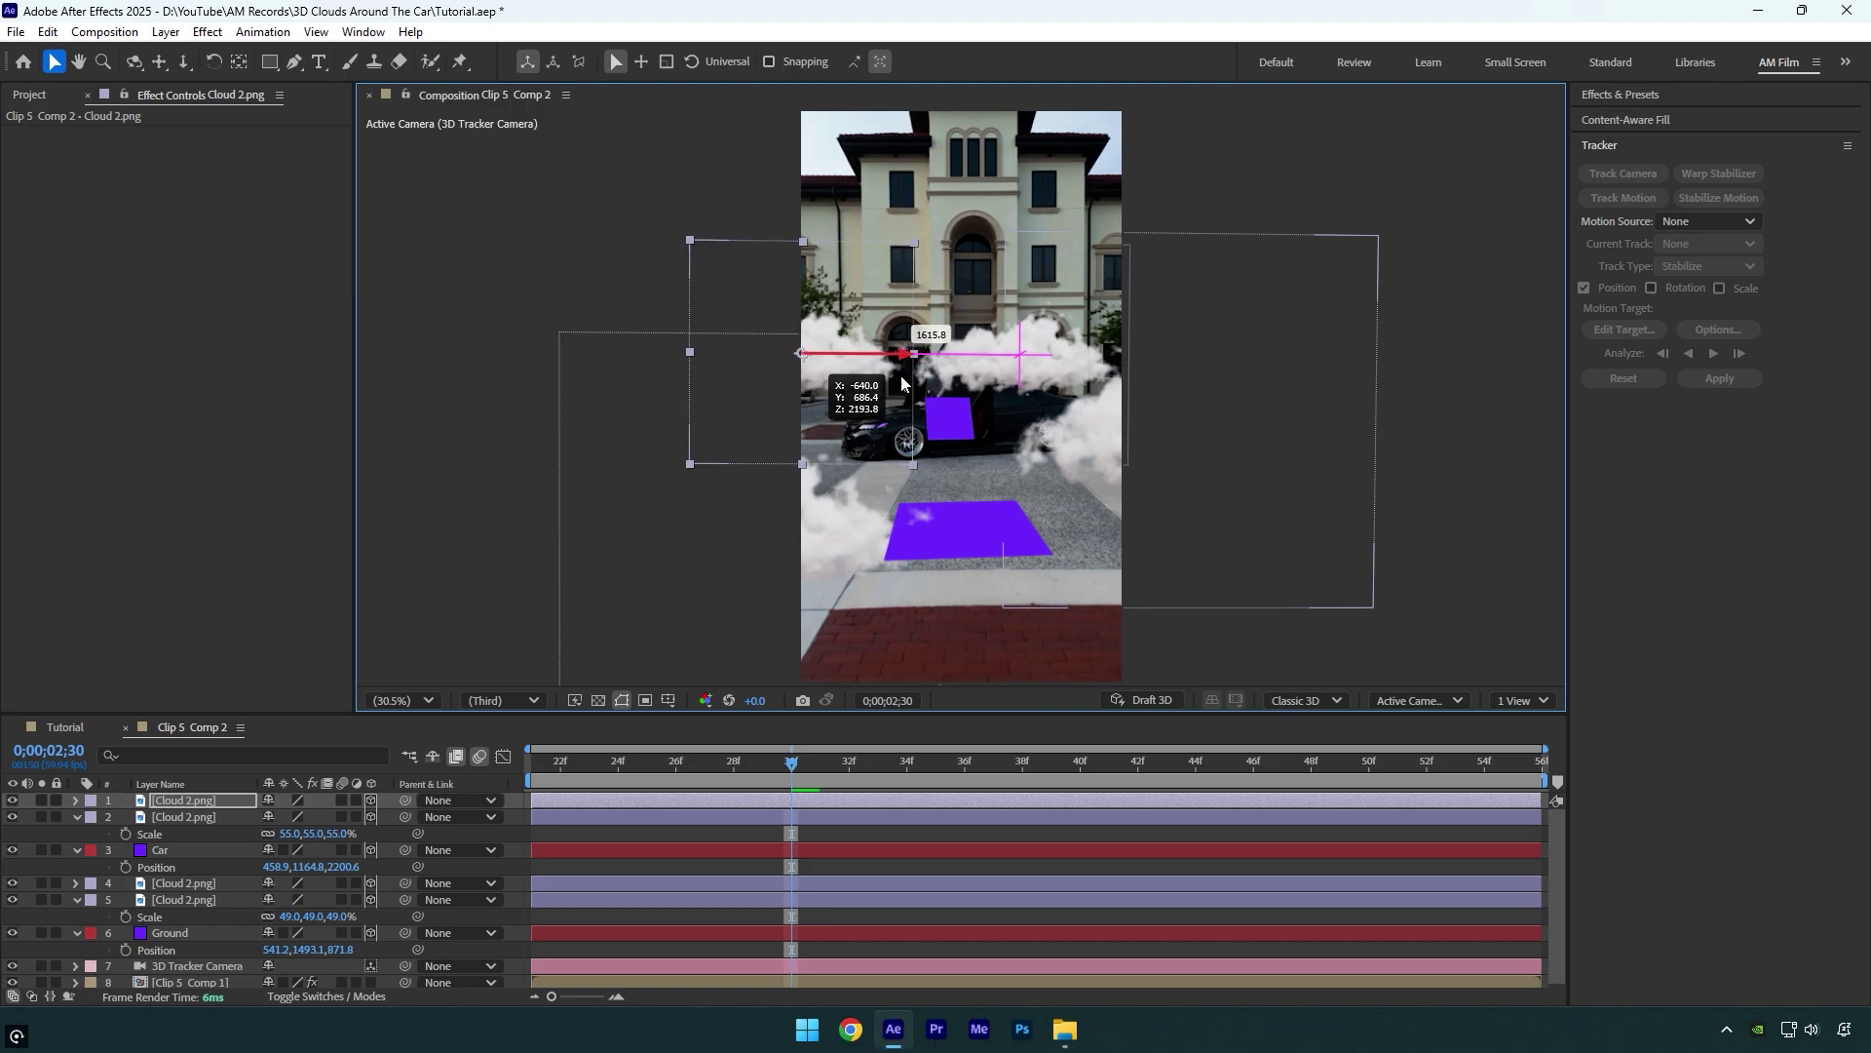
pyautogui.press('s')
pyautogui.moveTo(939, 464); pyautogui.dragTo(1045, 472)
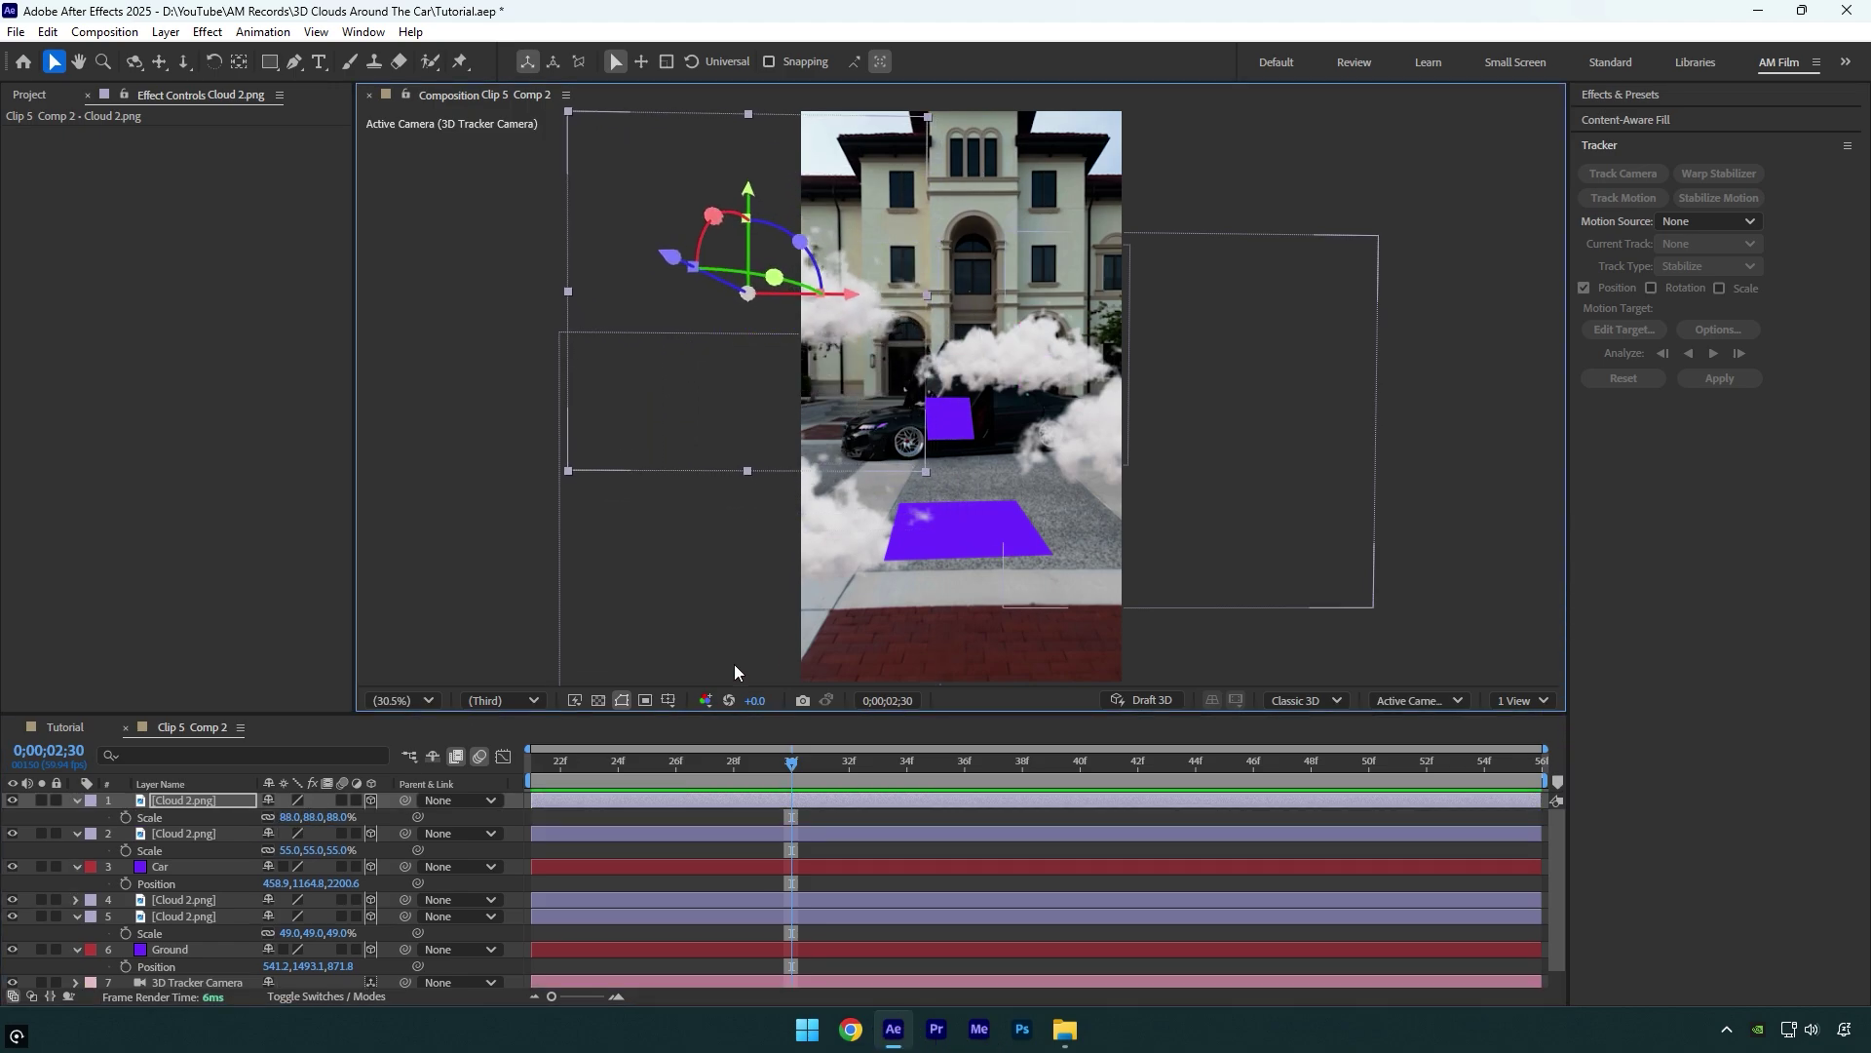
pyautogui.click(11, 866)
pyautogui.click(11, 950)
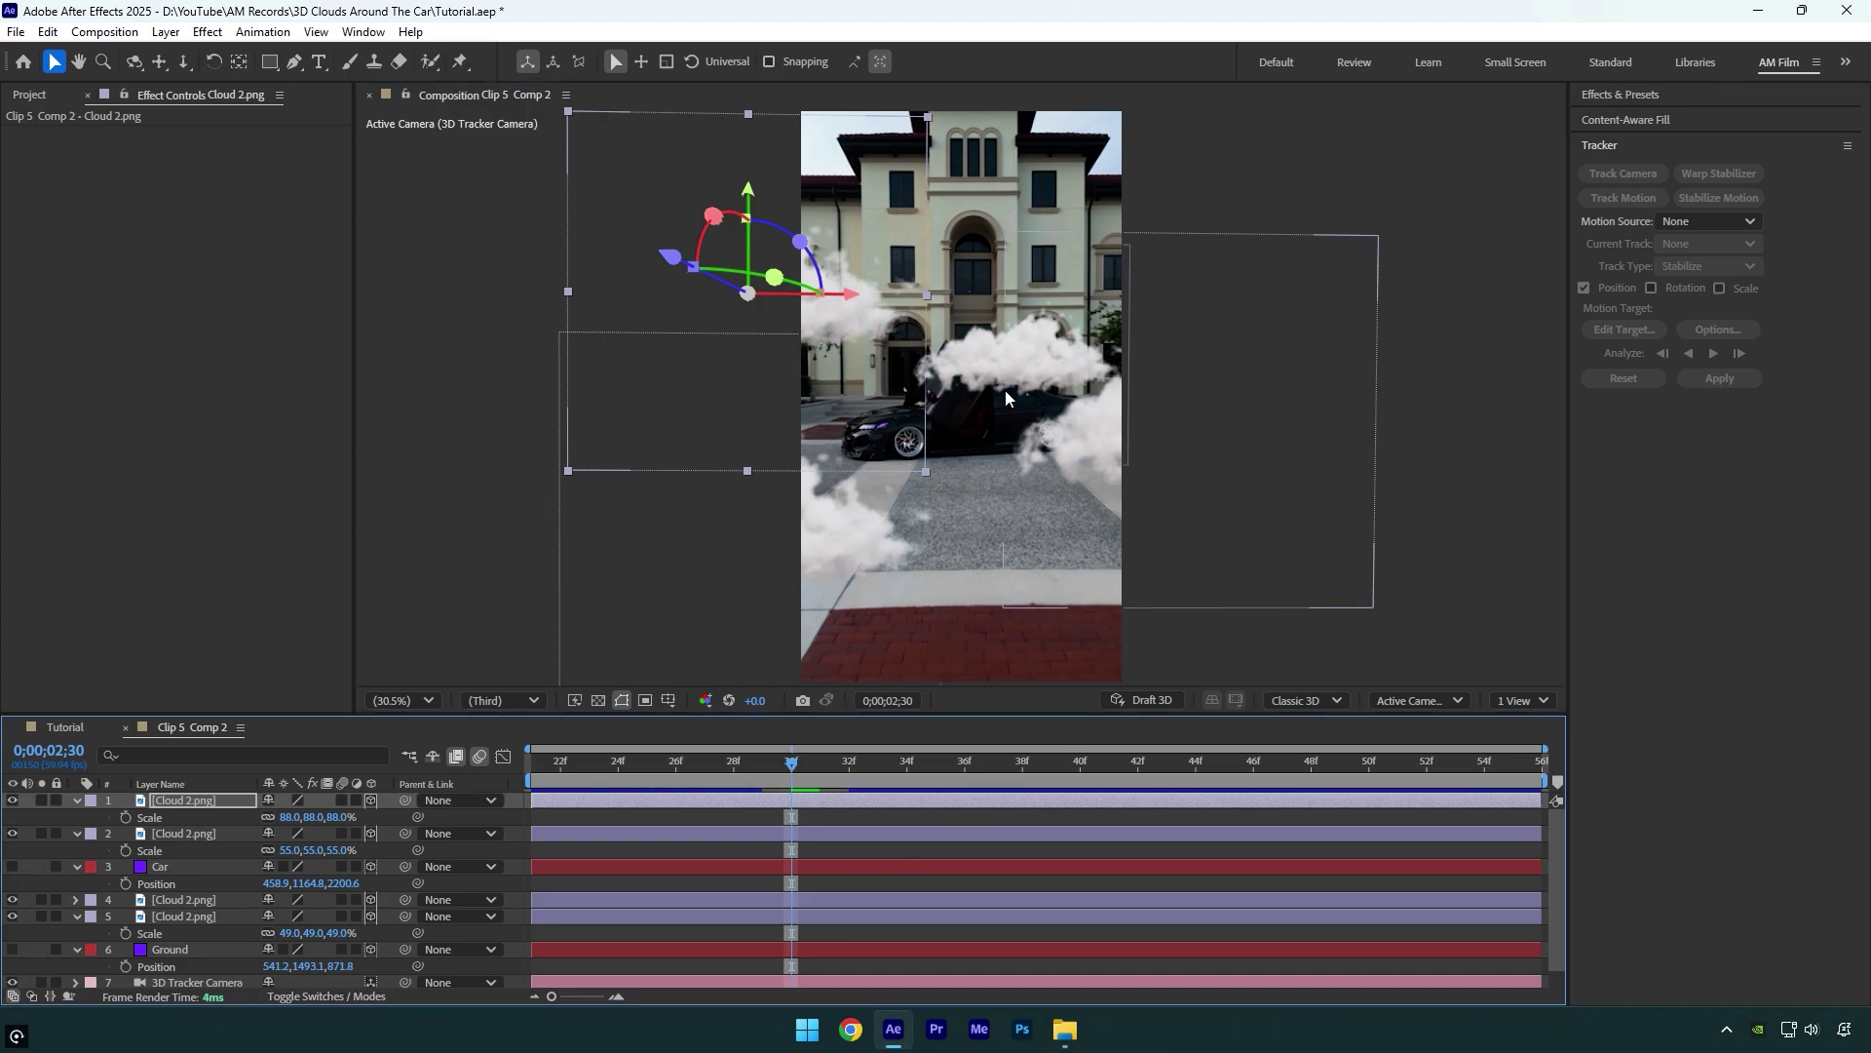
# Duplicate the car footage layer, move it to the top, and delete its 3D Camera Tracker
pyautogui.scroll(-1, 192, 956)
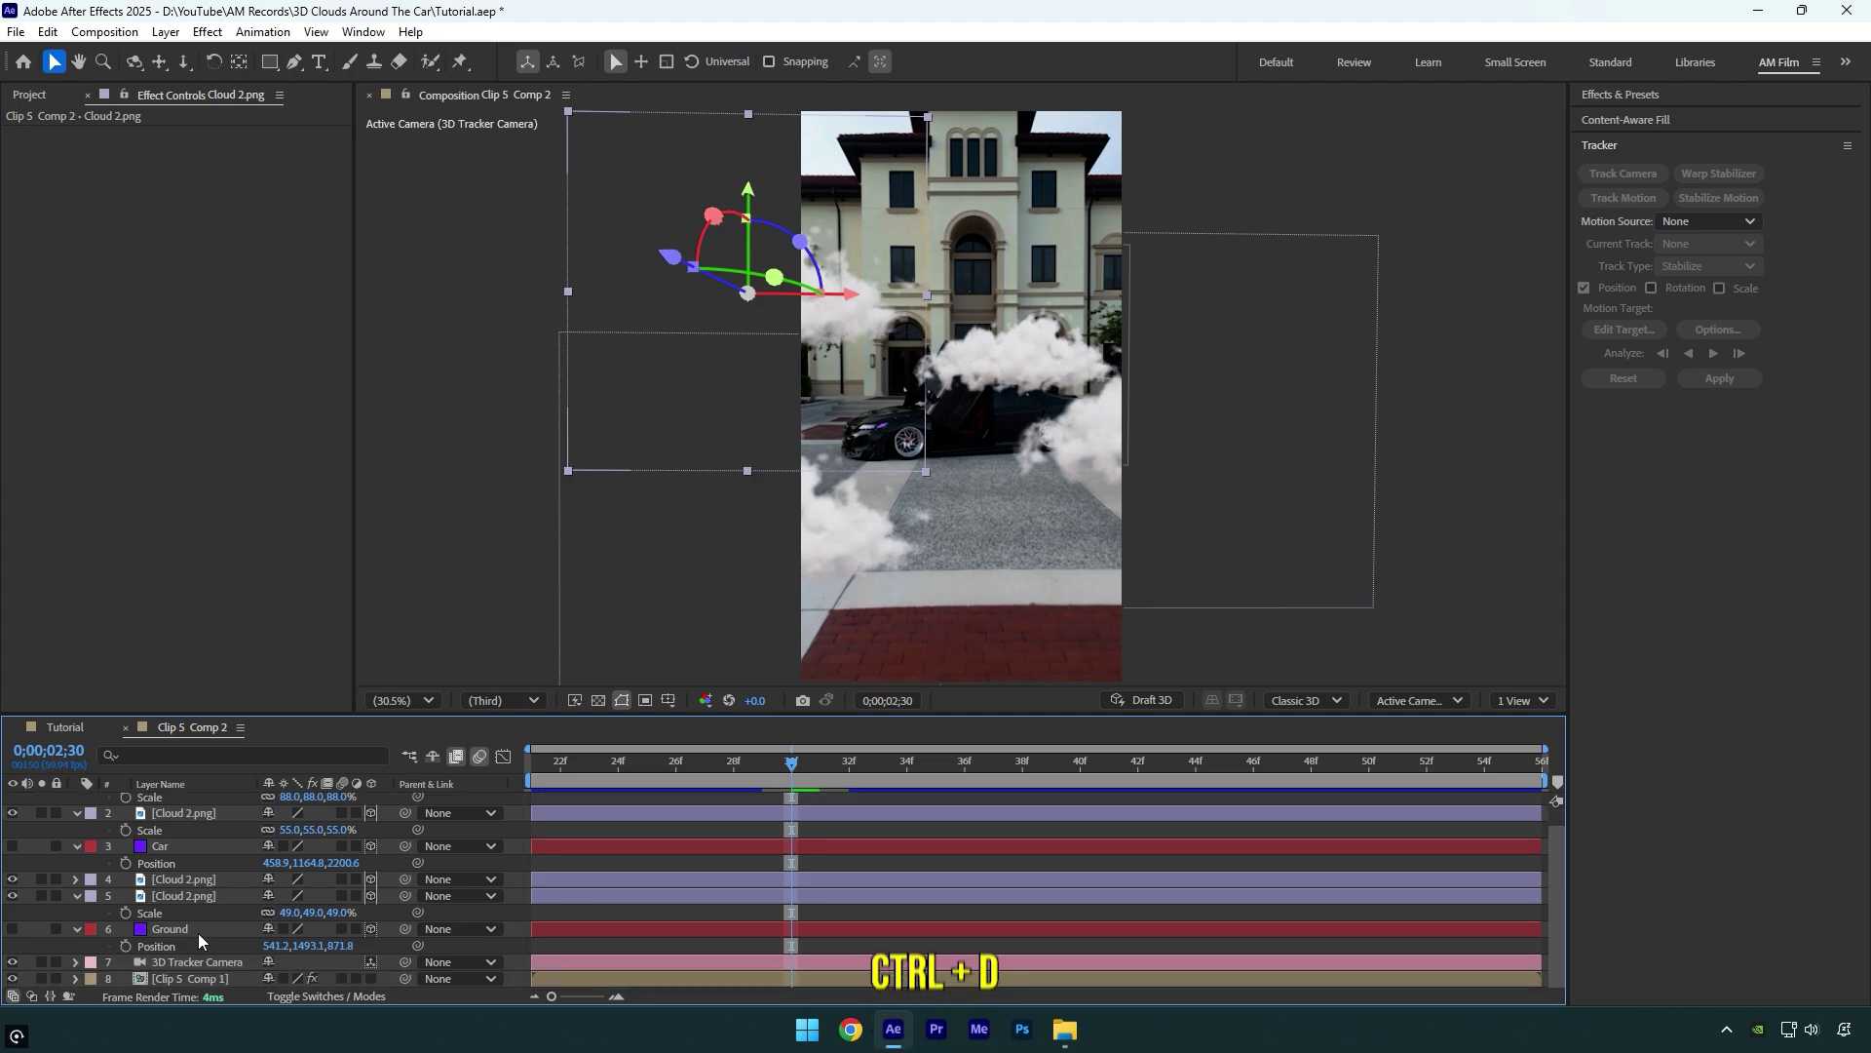
pyautogui.click(178, 979)
pyautogui.hotkey('ctrl', 'd')
pyautogui.scroll(2, 189, 810)
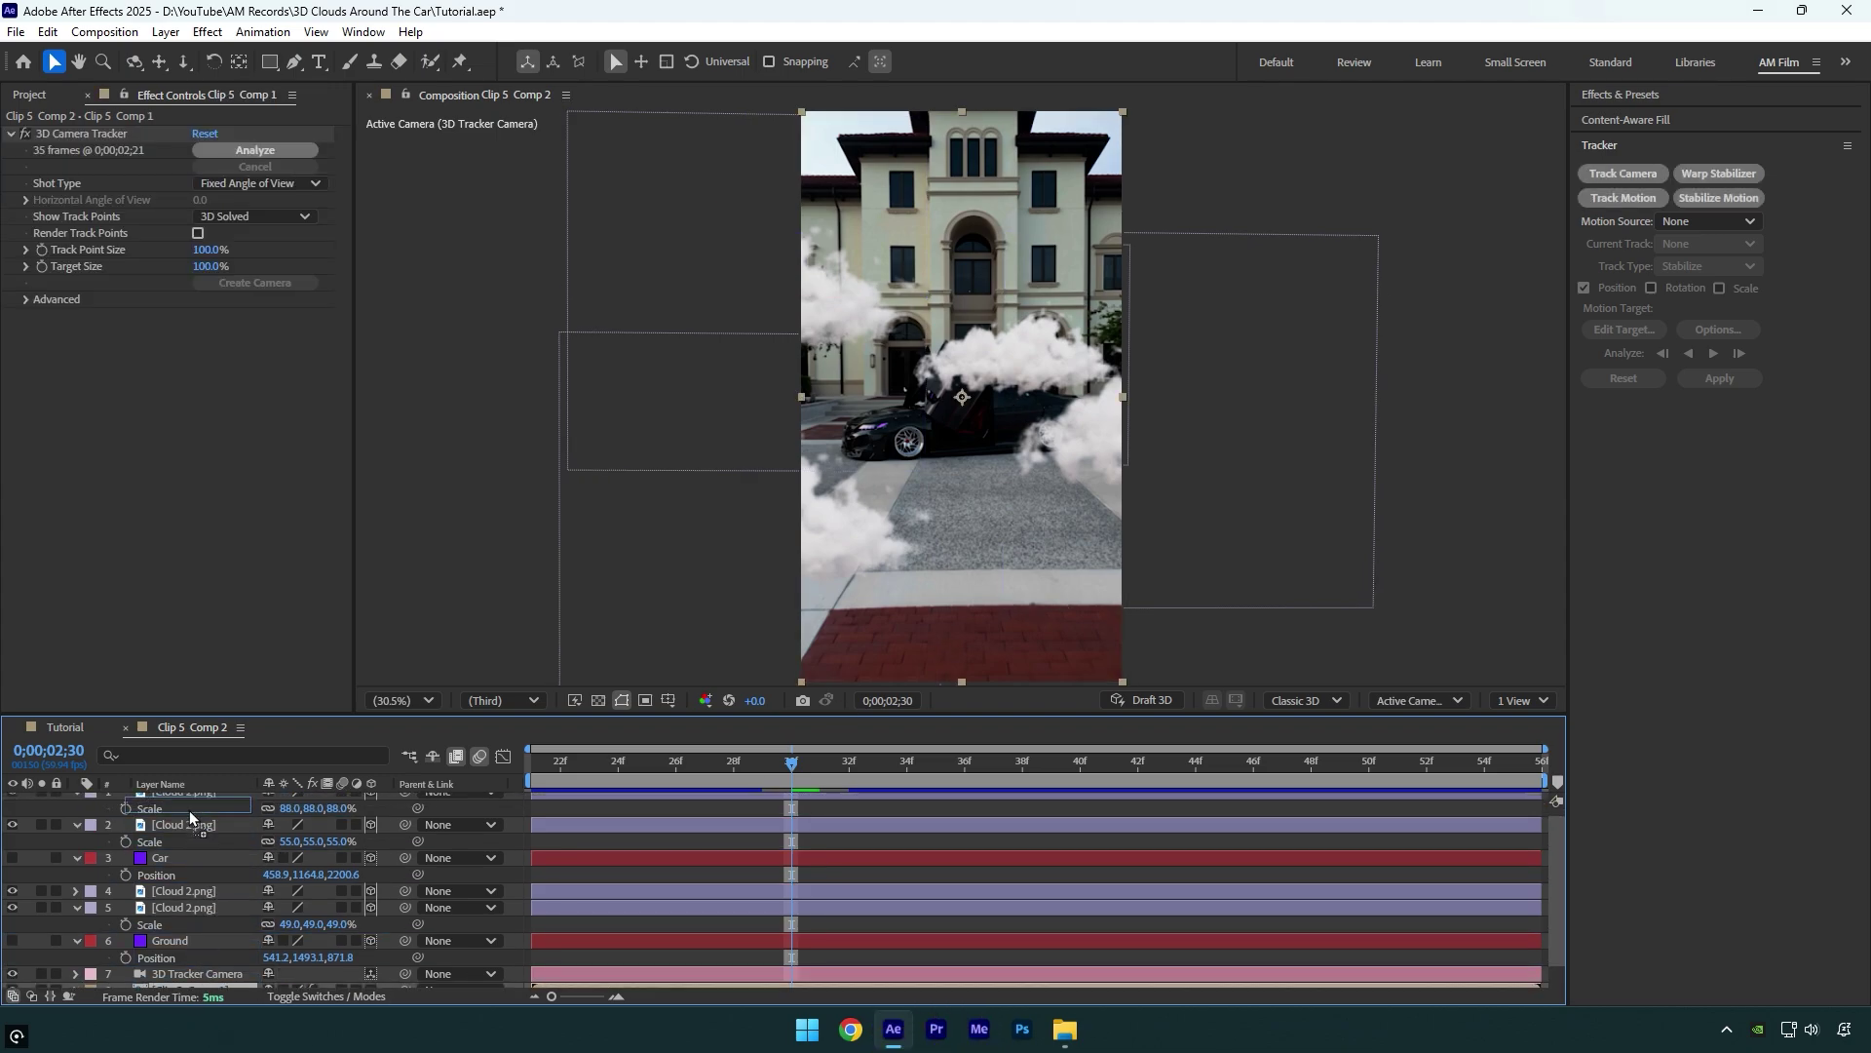
pyautogui.hotkey('ctrl', 'shift', ']')
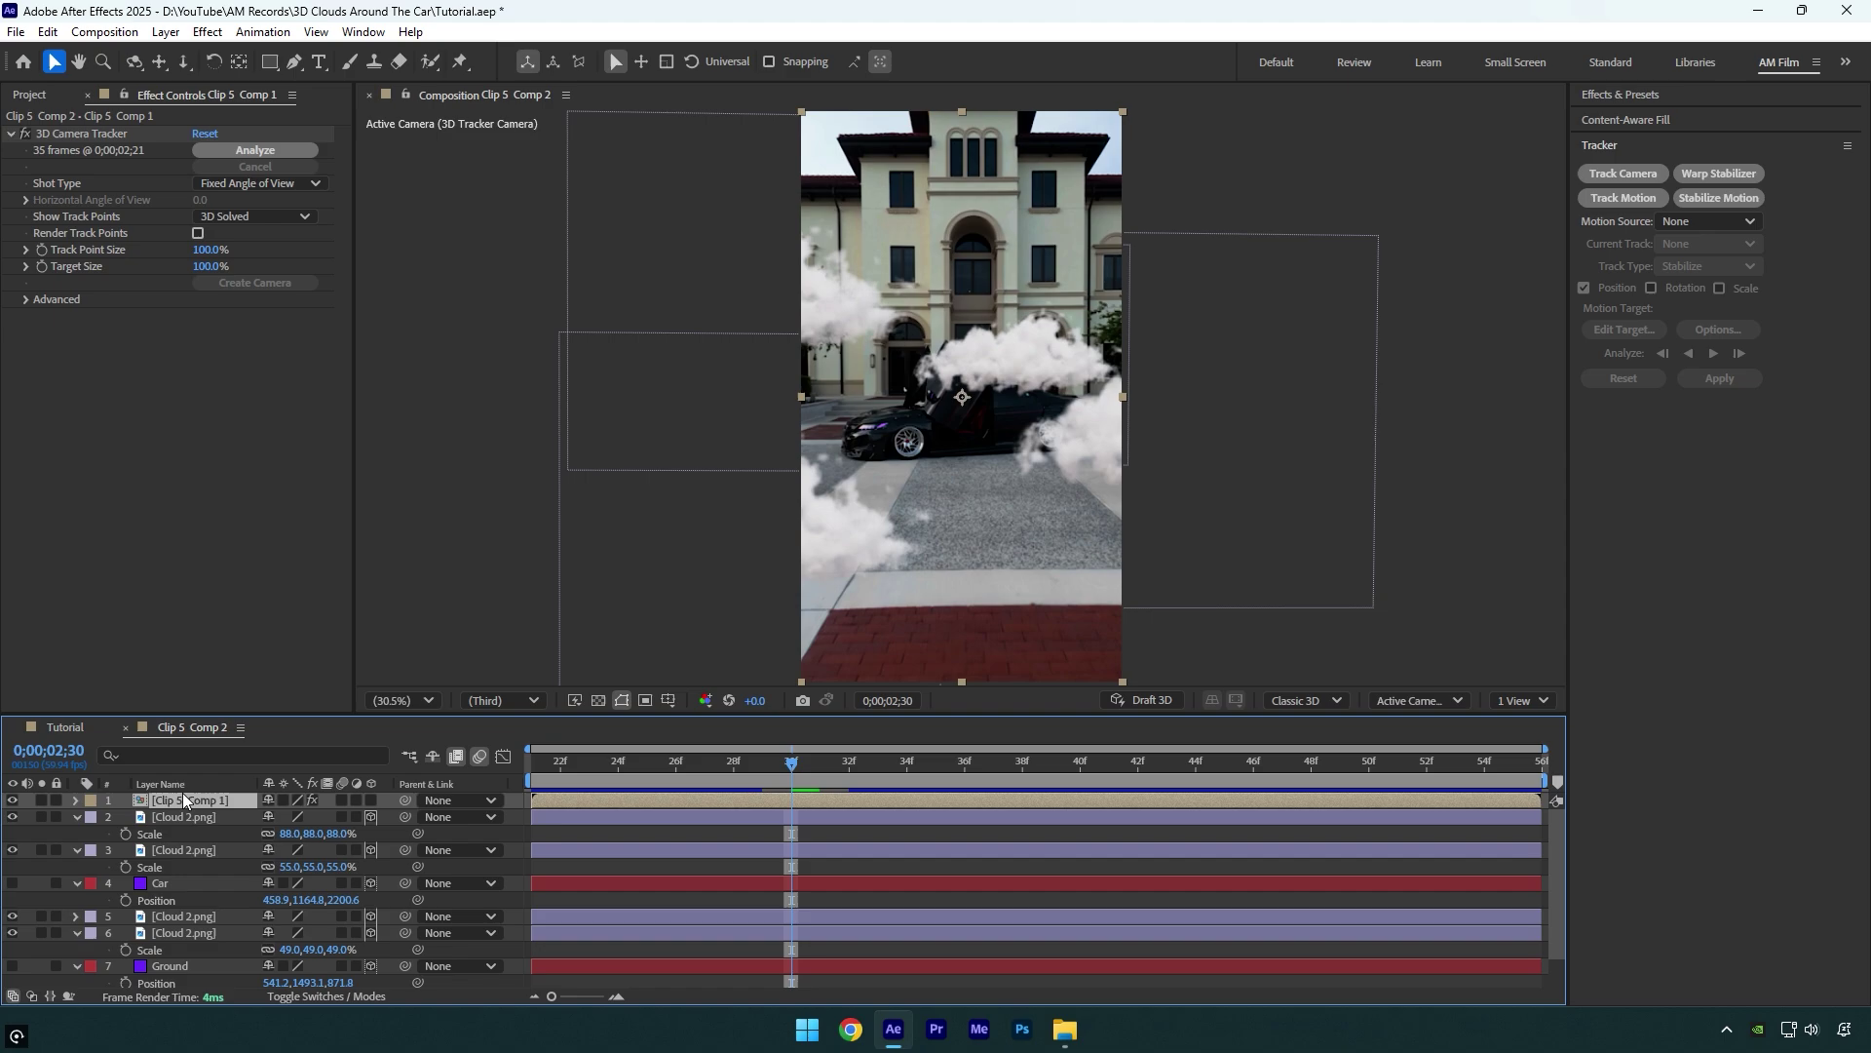
pyautogui.click(108, 139)
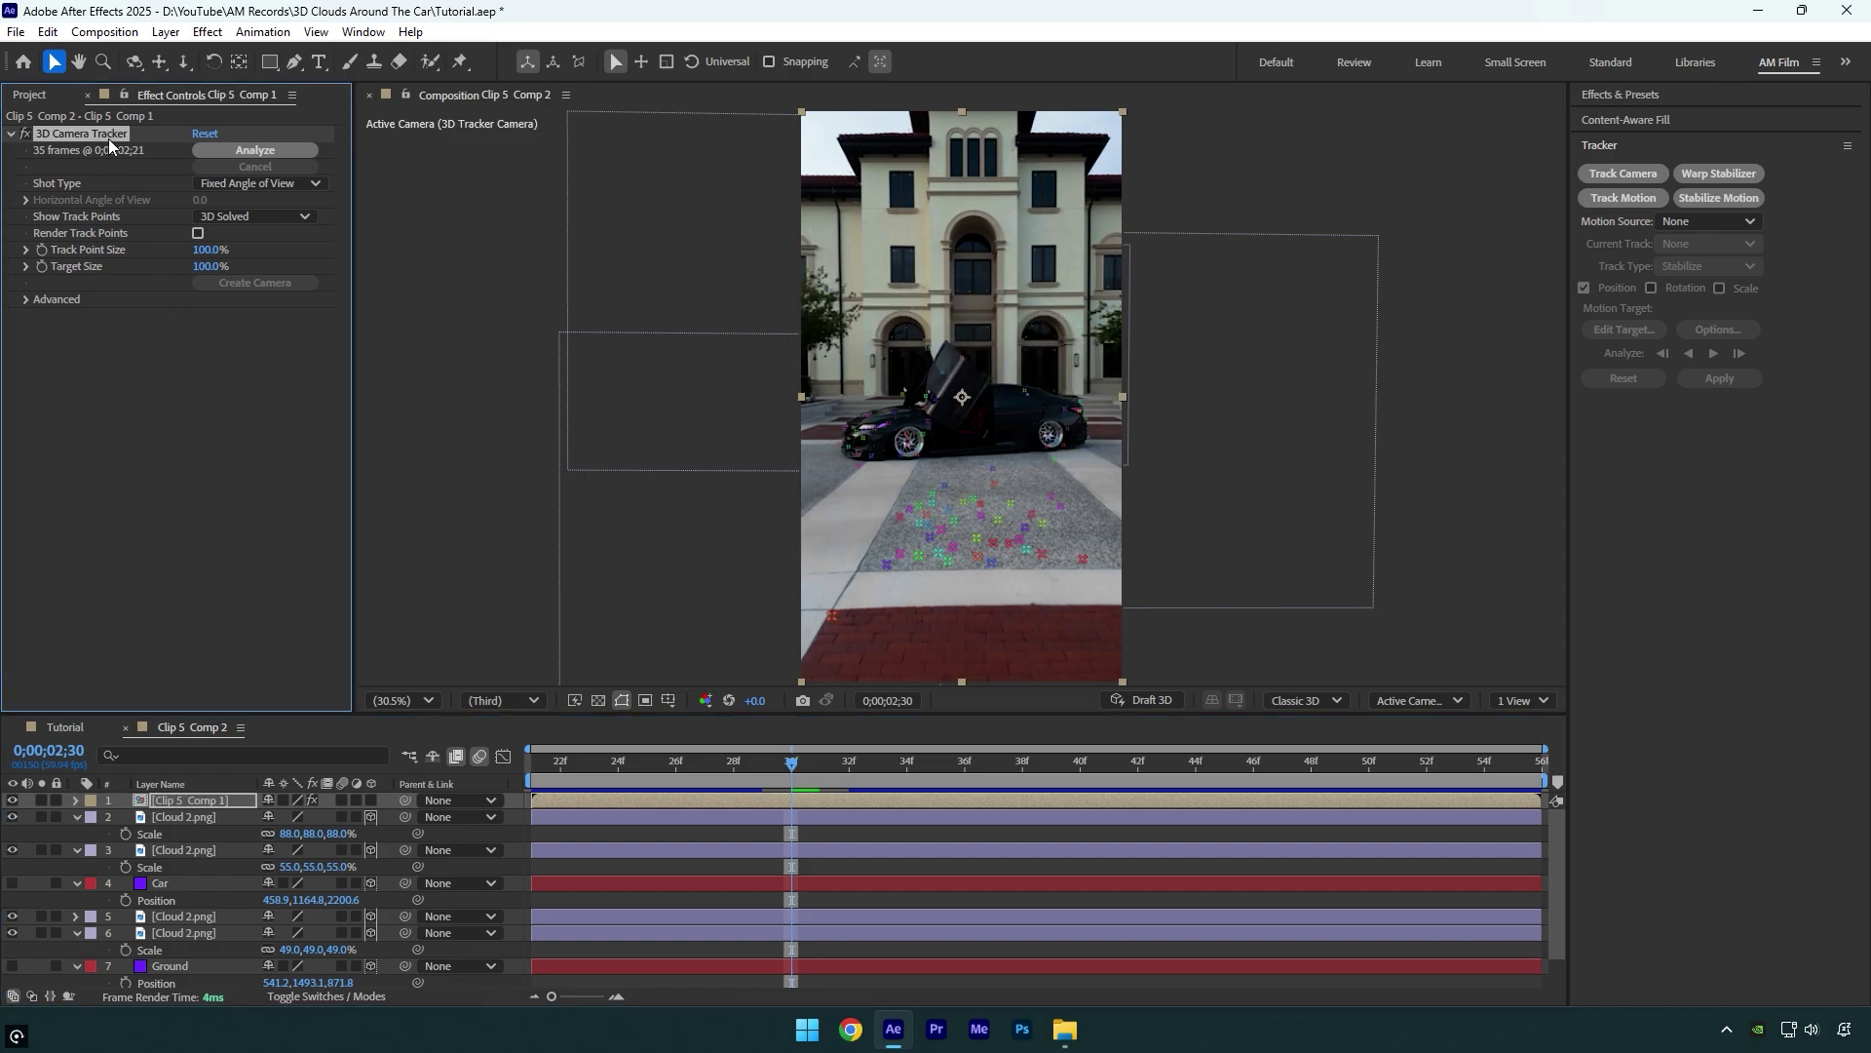
pyautogui.press('Delete')
# Roto Brush the car from the first frame and freeze the cutout
pyautogui.press('Home')
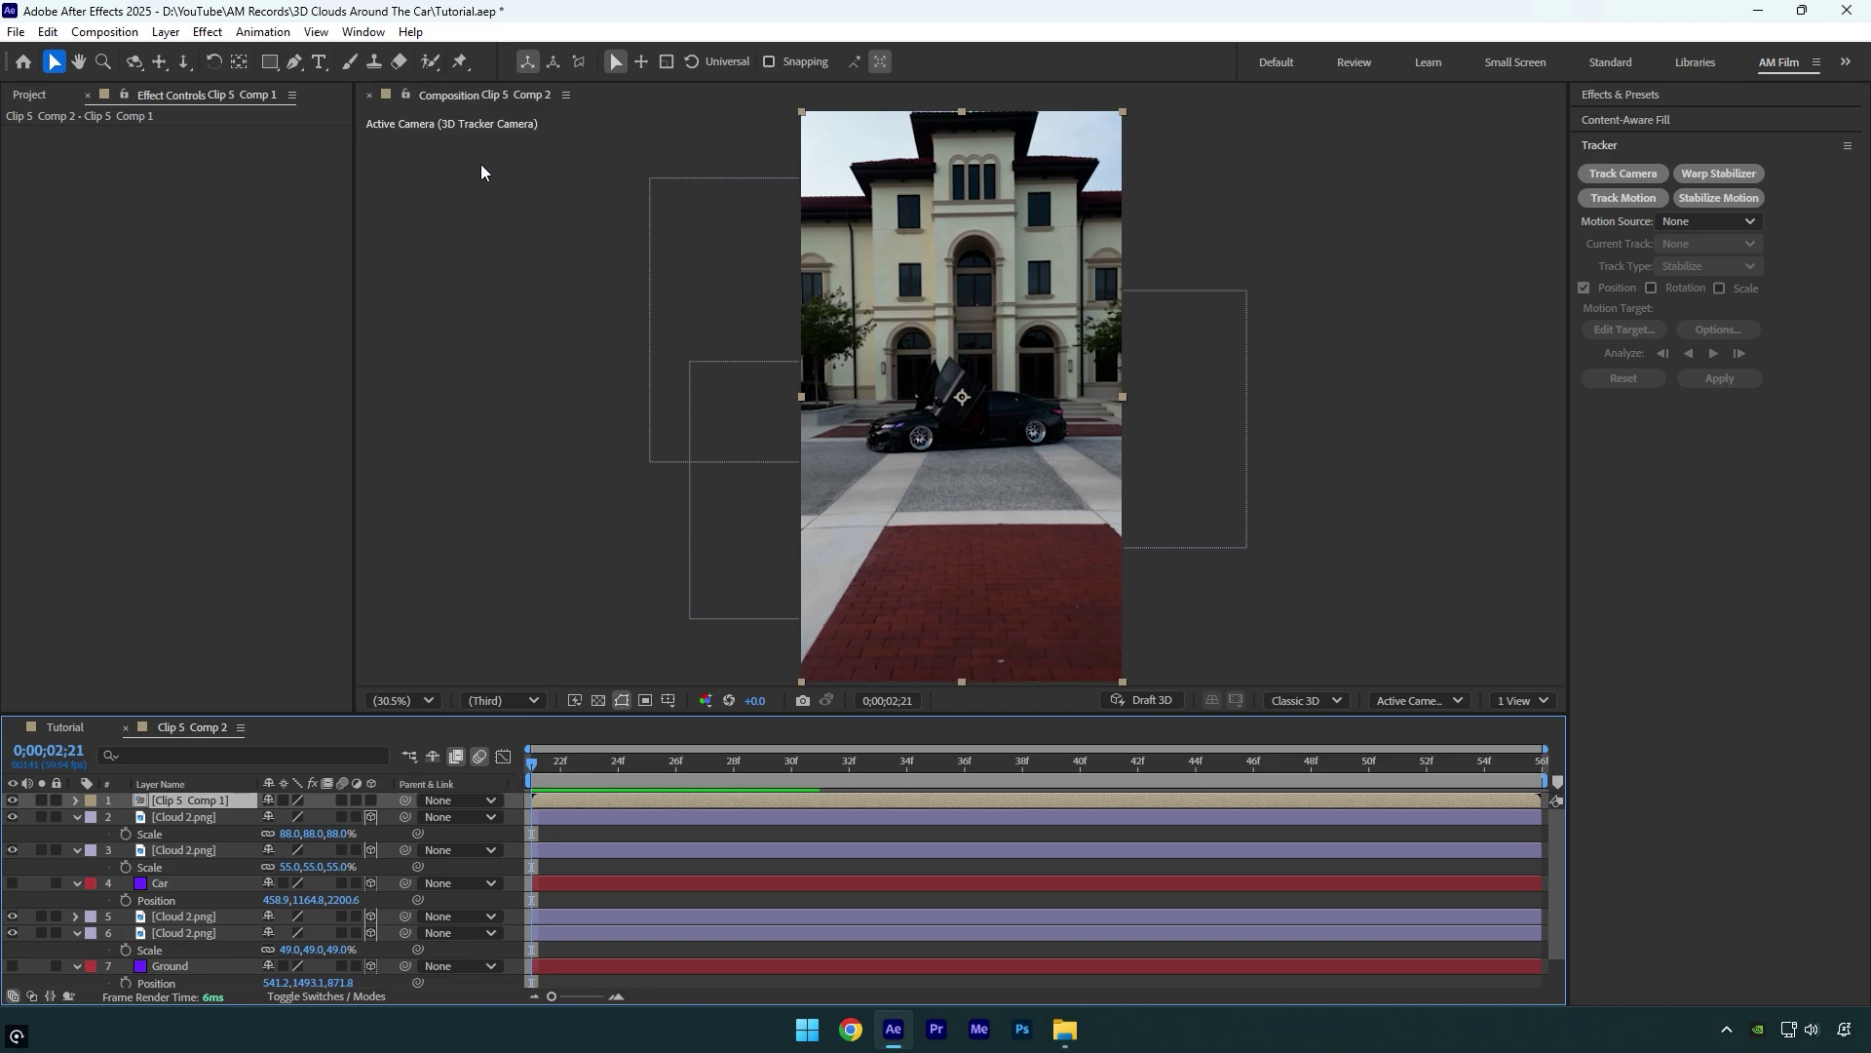
pyautogui.click(431, 64)
pyautogui.doubleClick(924, 423)
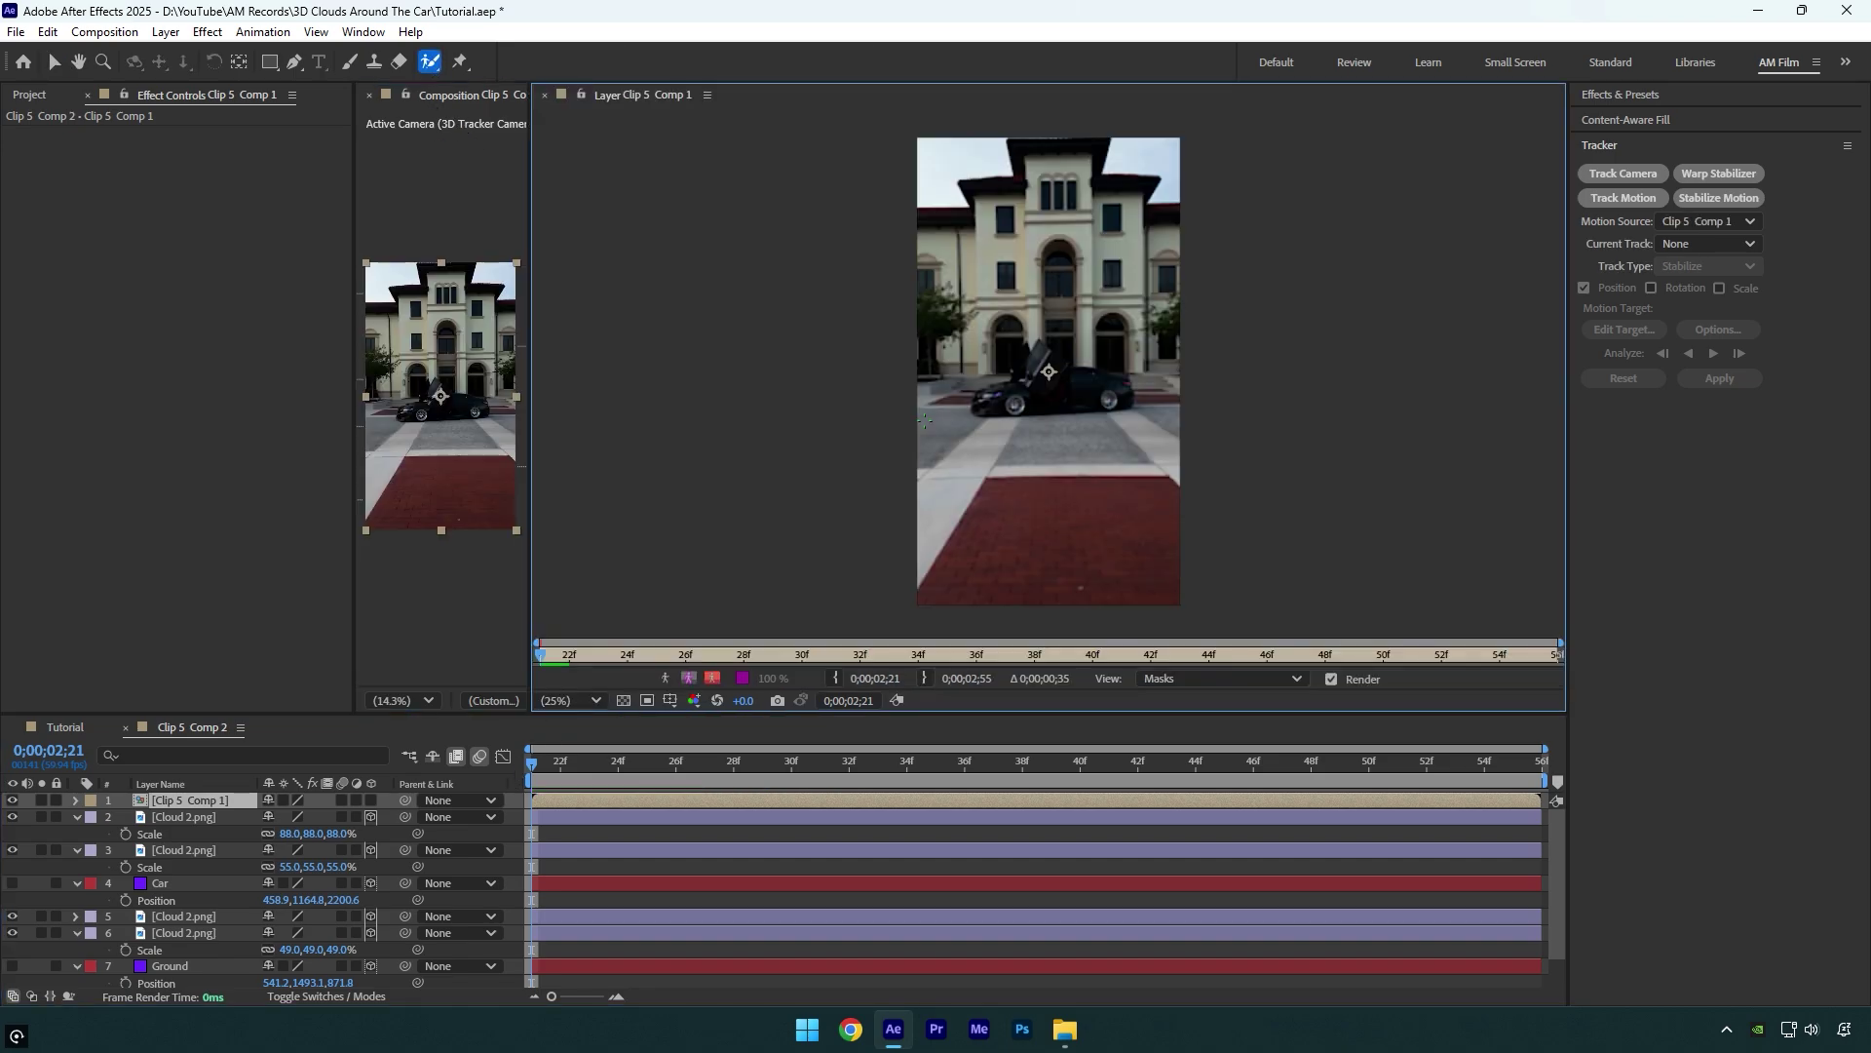
pyautogui.moveTo(1014, 385); pyautogui.dragTo(1072, 390)
pyautogui.scroll(6, 1053, 375)
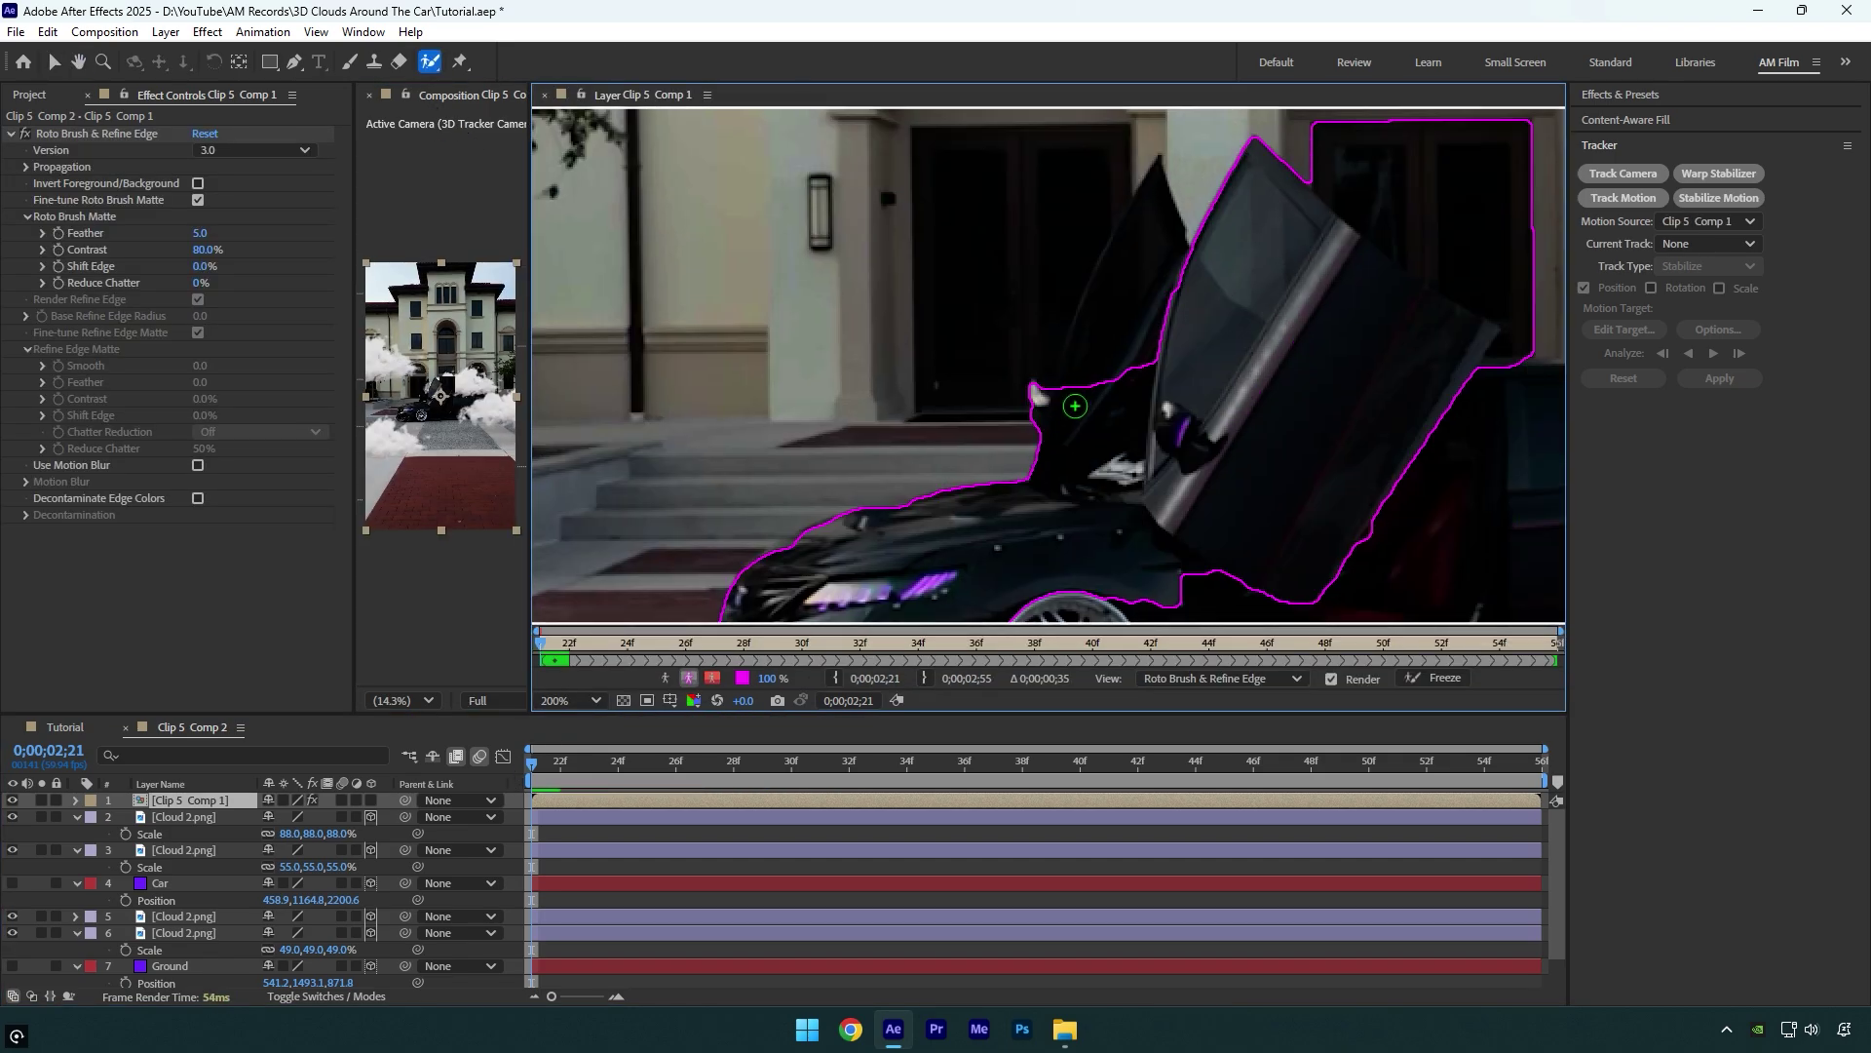
pyautogui.scroll(-2, 1161, 319)
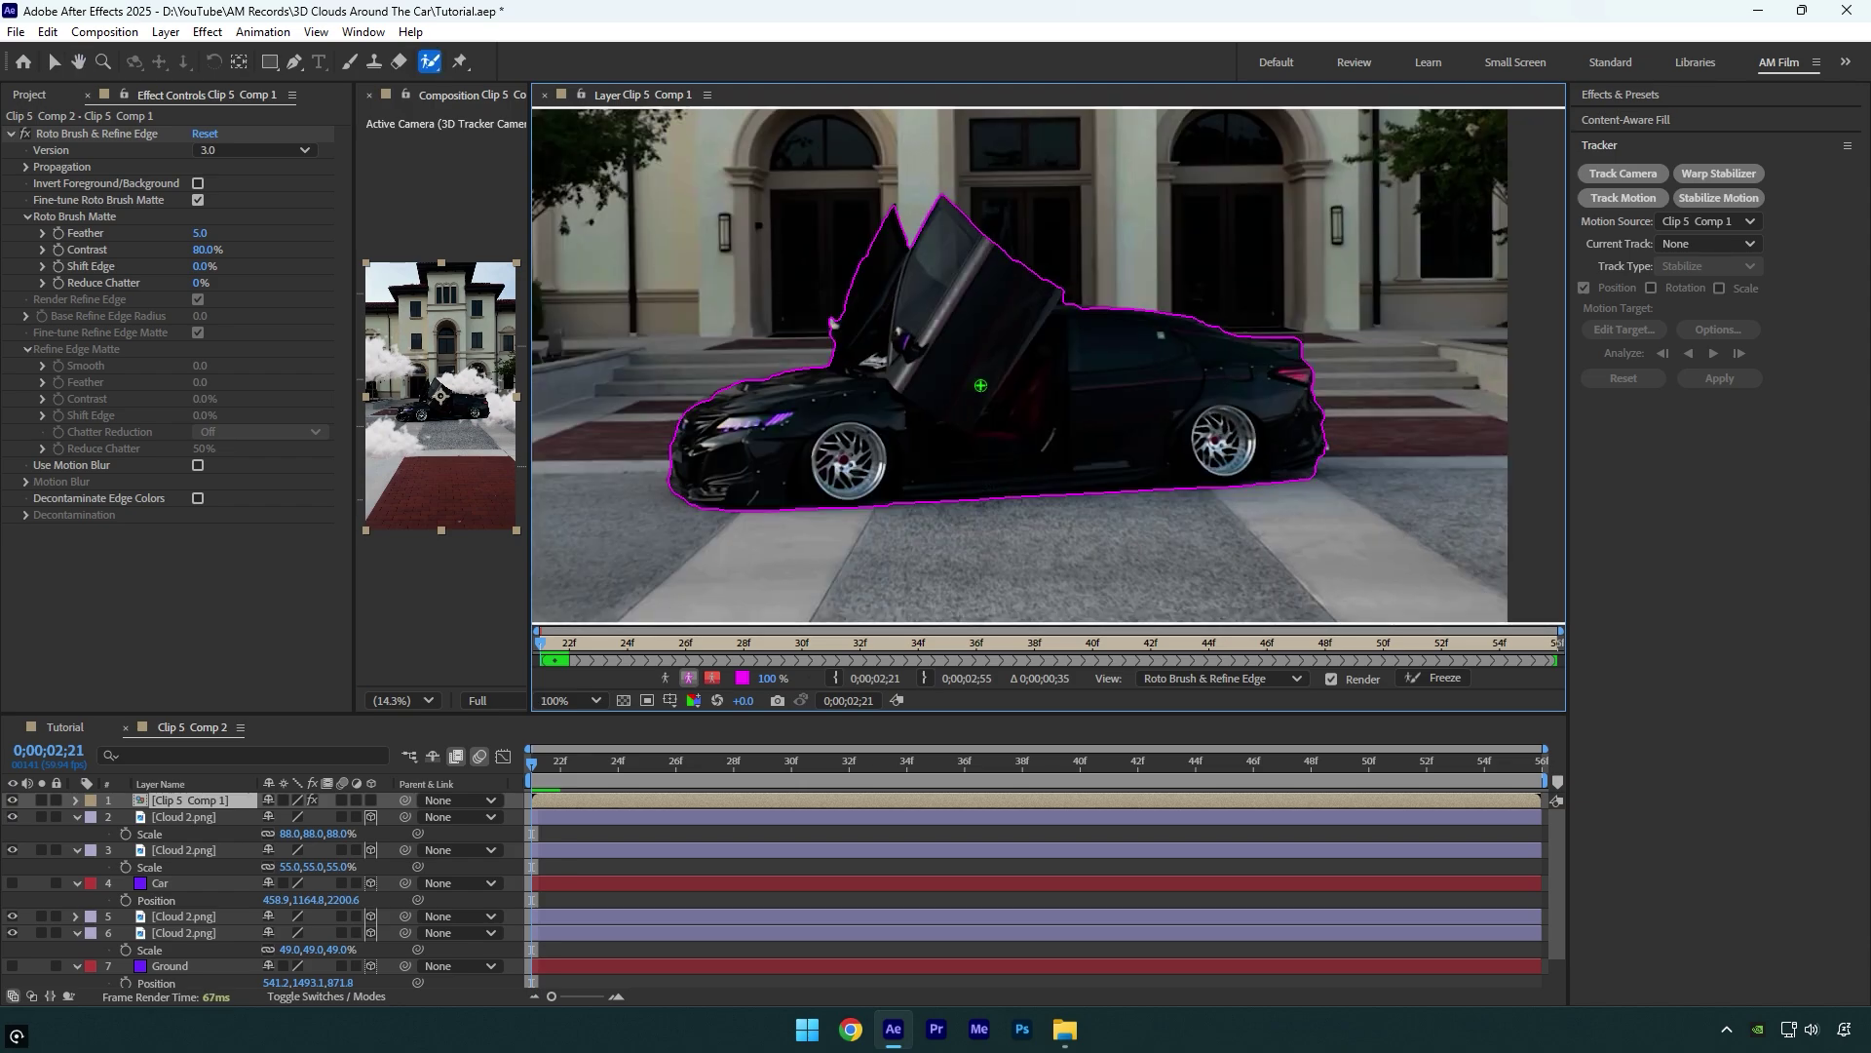
pyautogui.click(1451, 680)
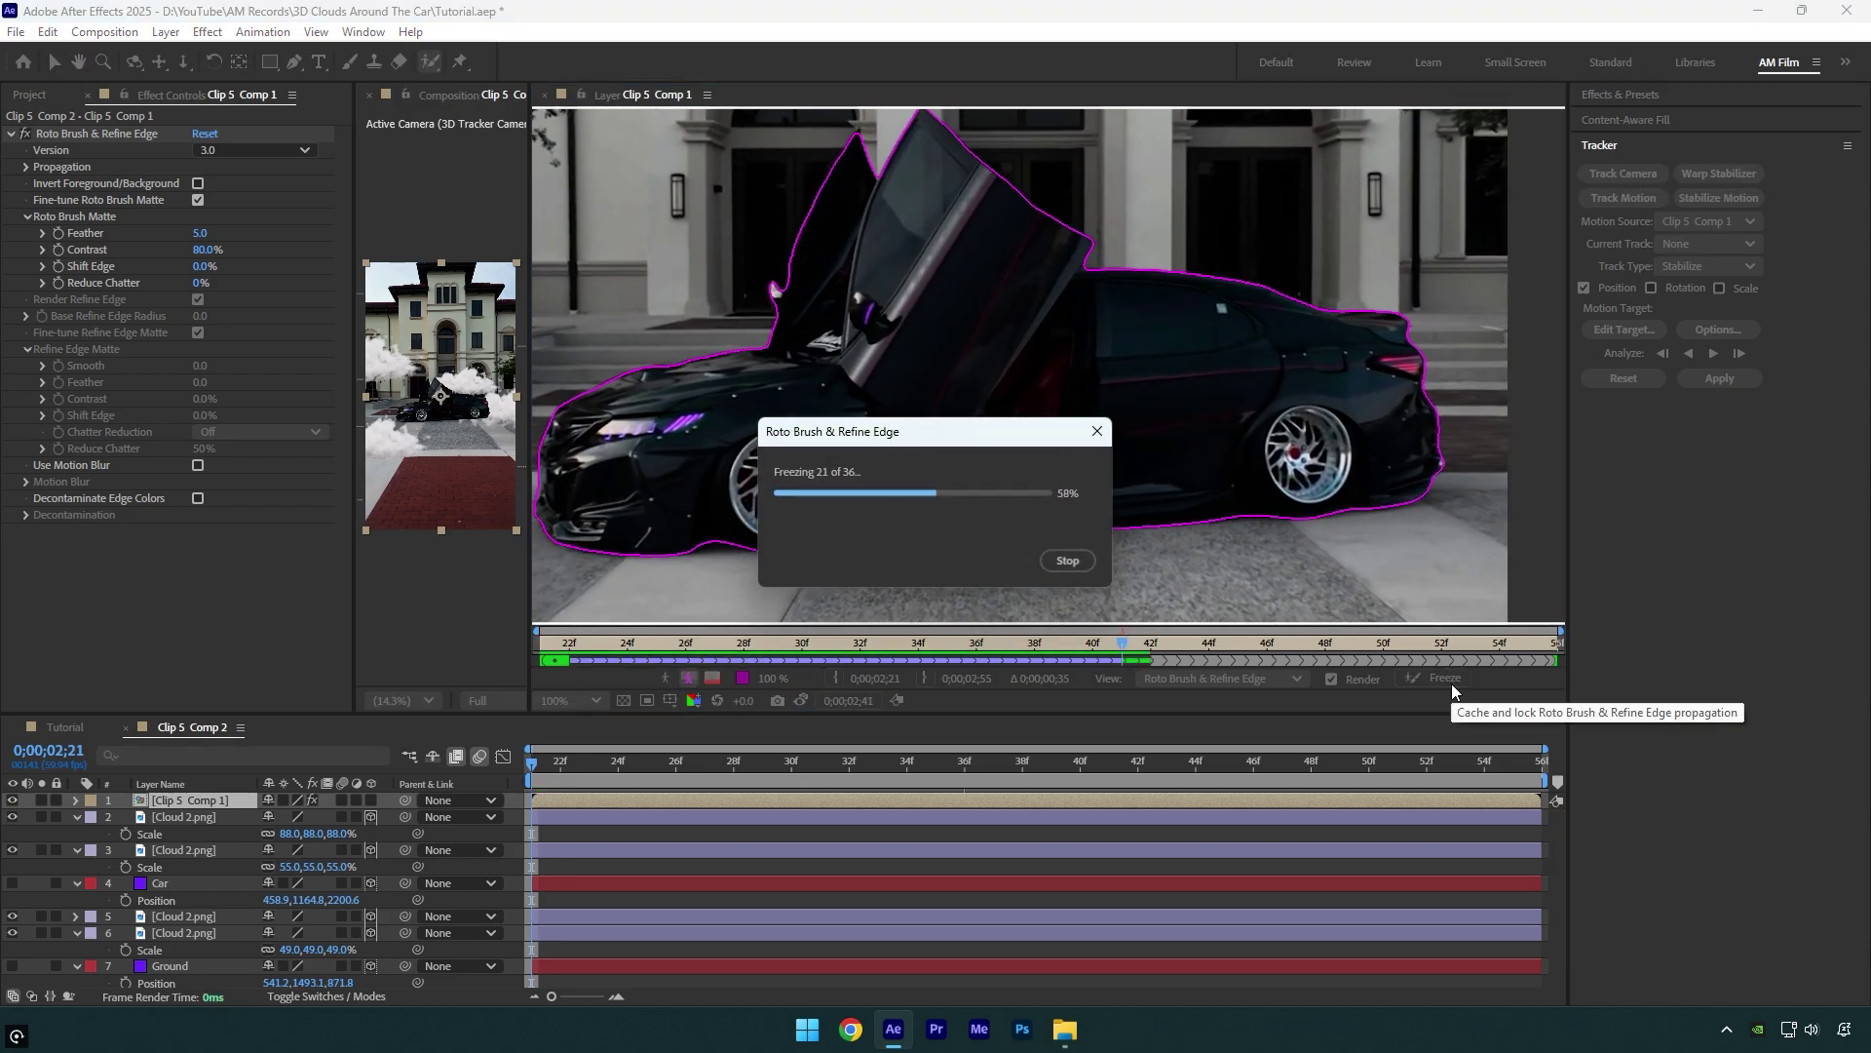
# Set the Roto Brush feather to 15 and preview the car over the clouds
pyautogui.click(545, 94)
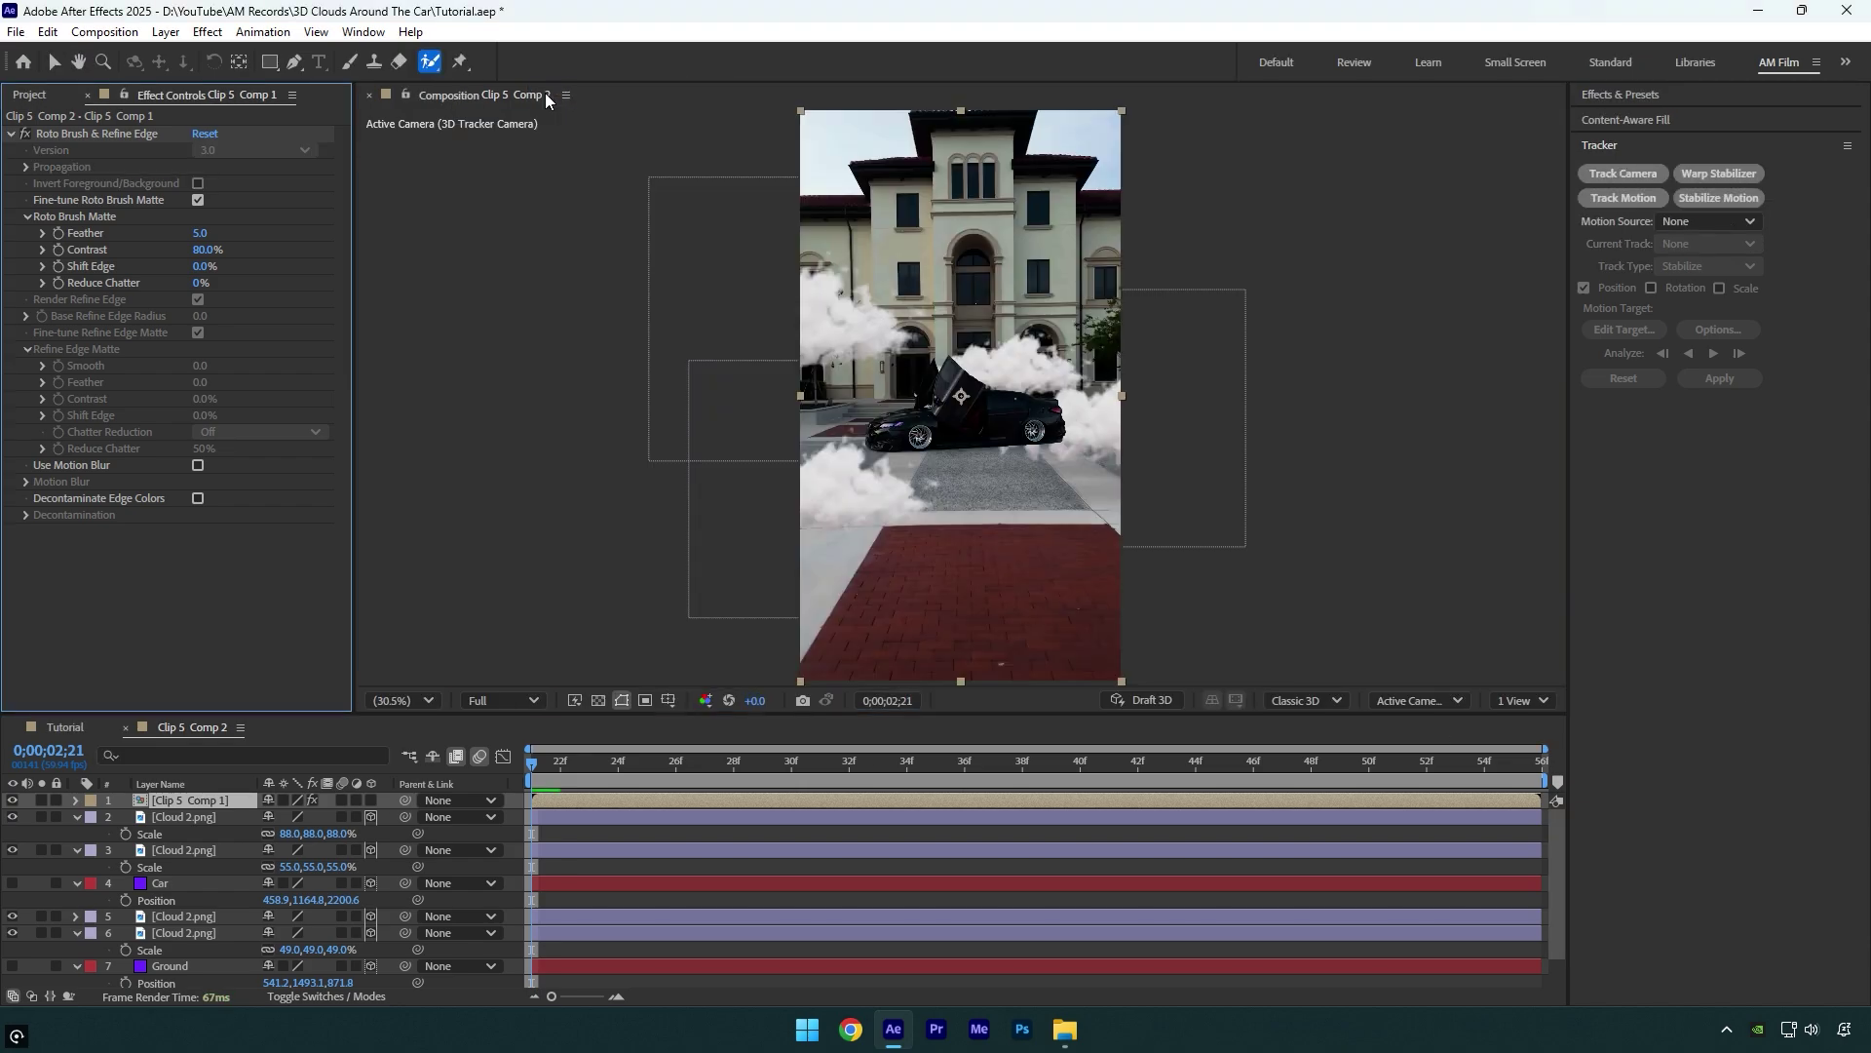
pyautogui.click(204, 233)
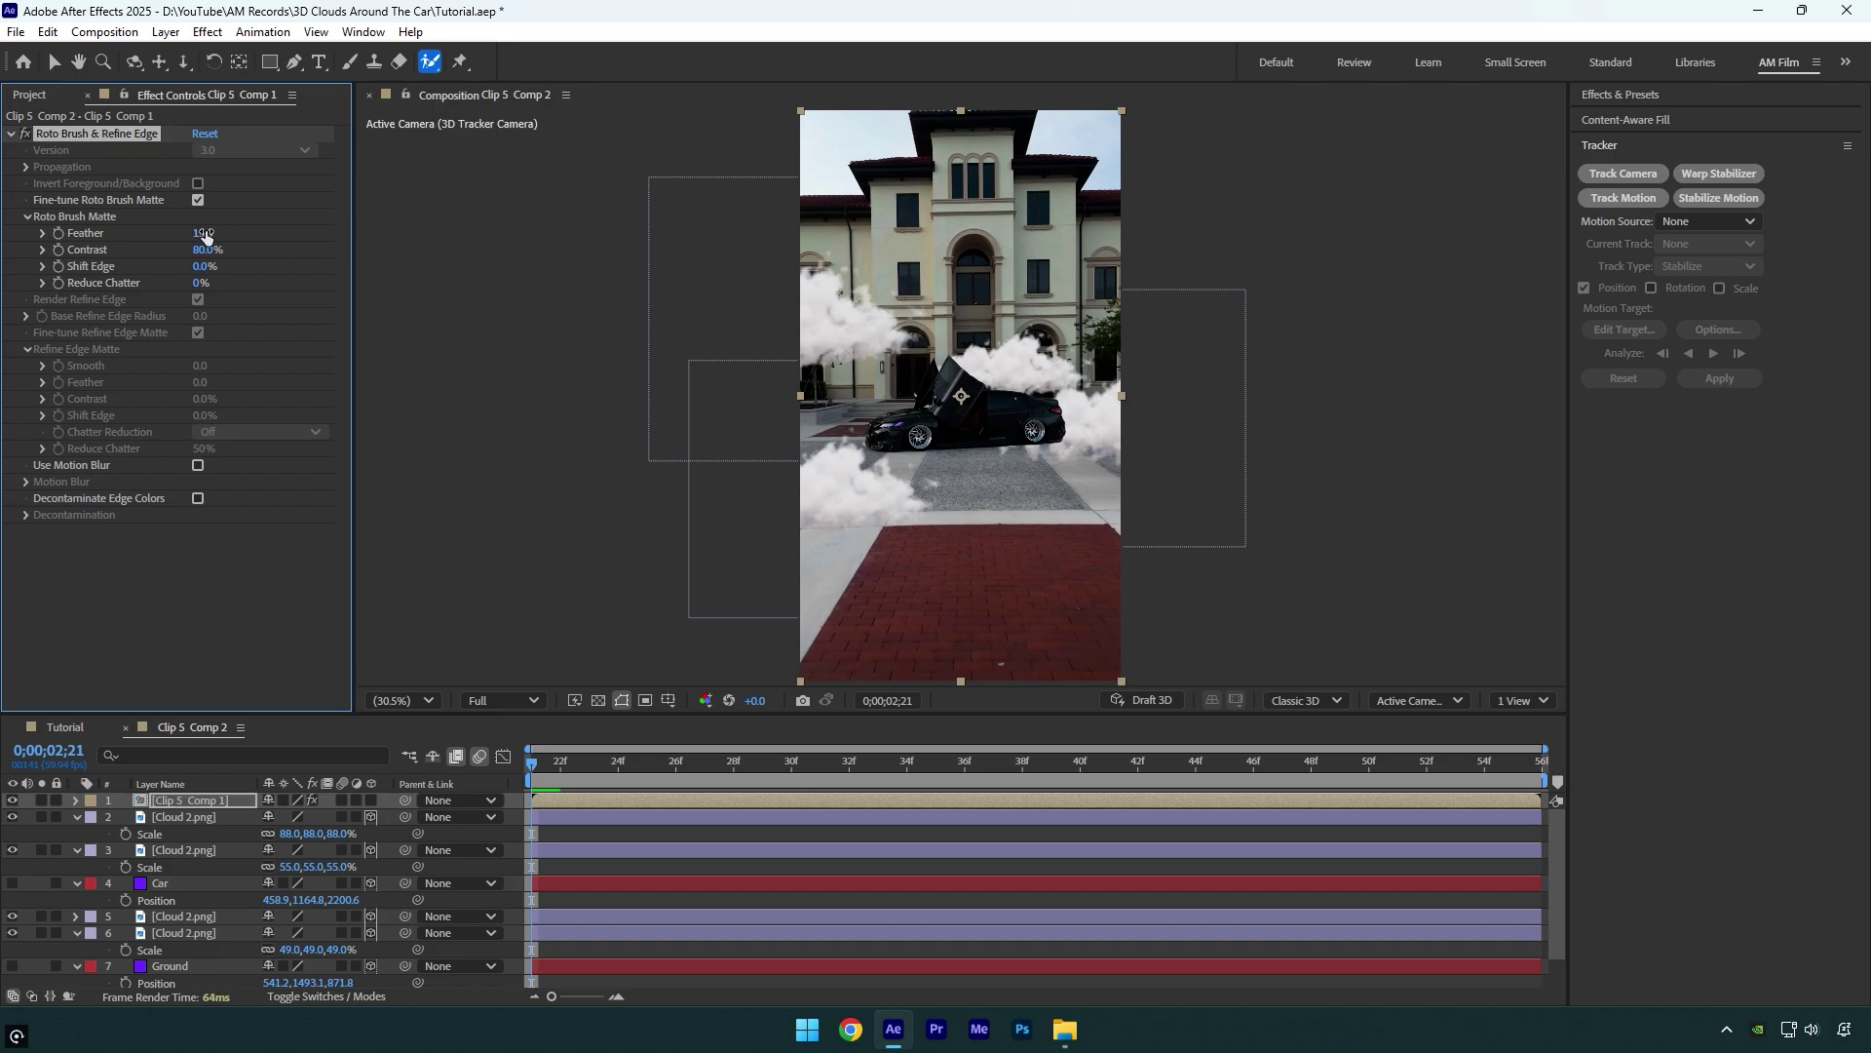
pyautogui.write('15')
pyautogui.press('Return')
pyautogui.press('space')
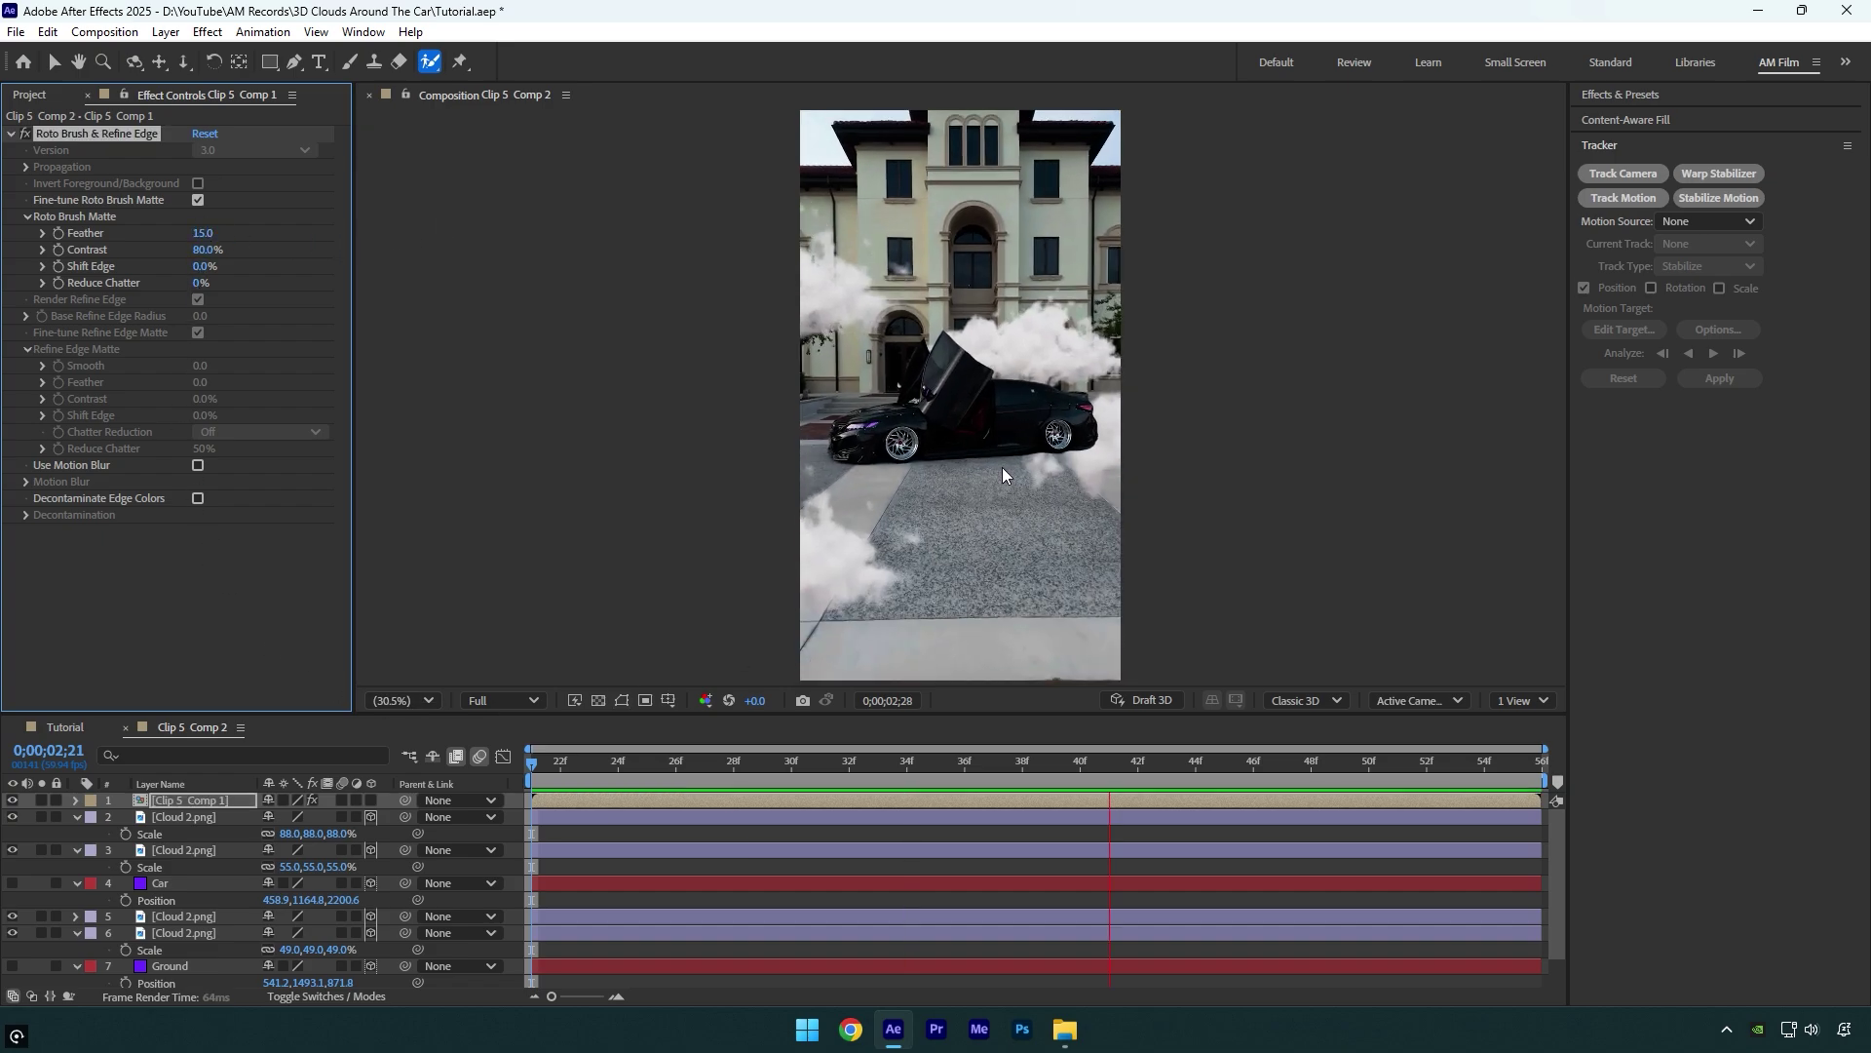
pyautogui.press('space')
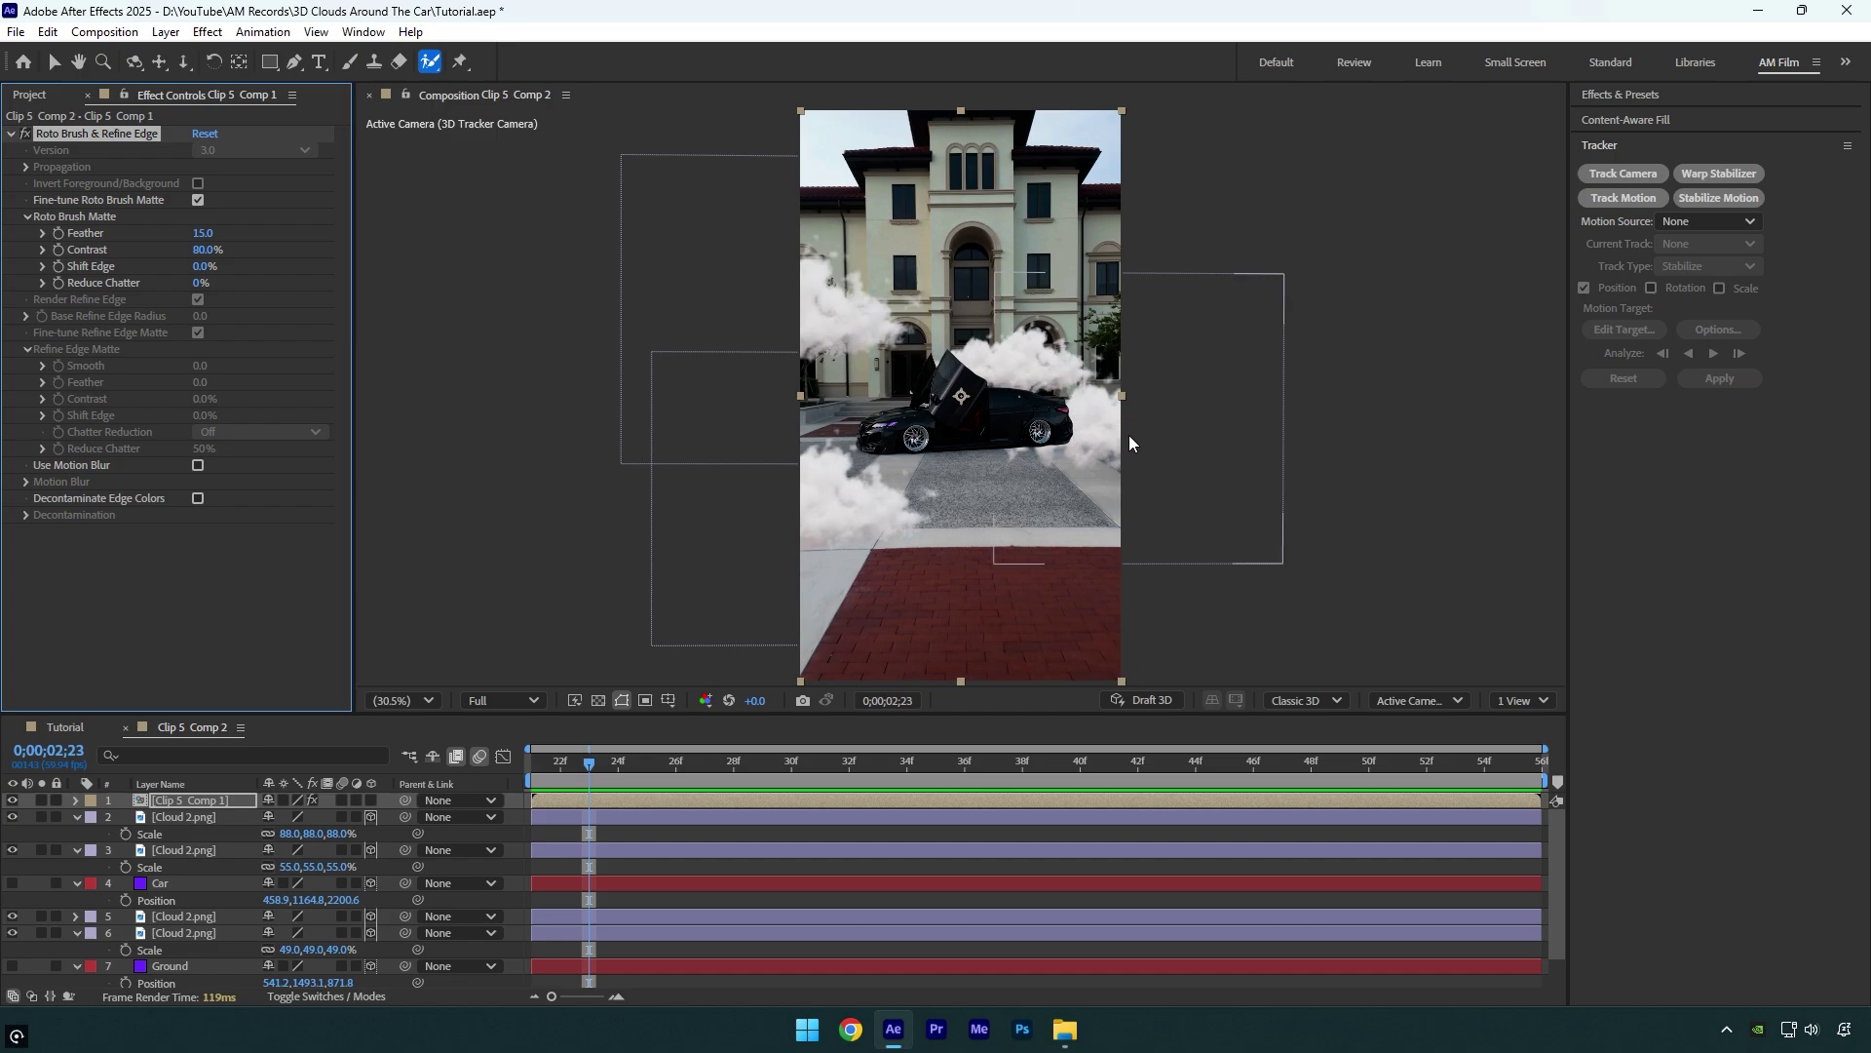
# Pre-compose the car cutout layer into a new composition named Mask
pyautogui.scroll(4, 1128, 435)
pyautogui.moveTo(1129, 434); pyautogui.dragTo(968, 385)
pyautogui.press('v')
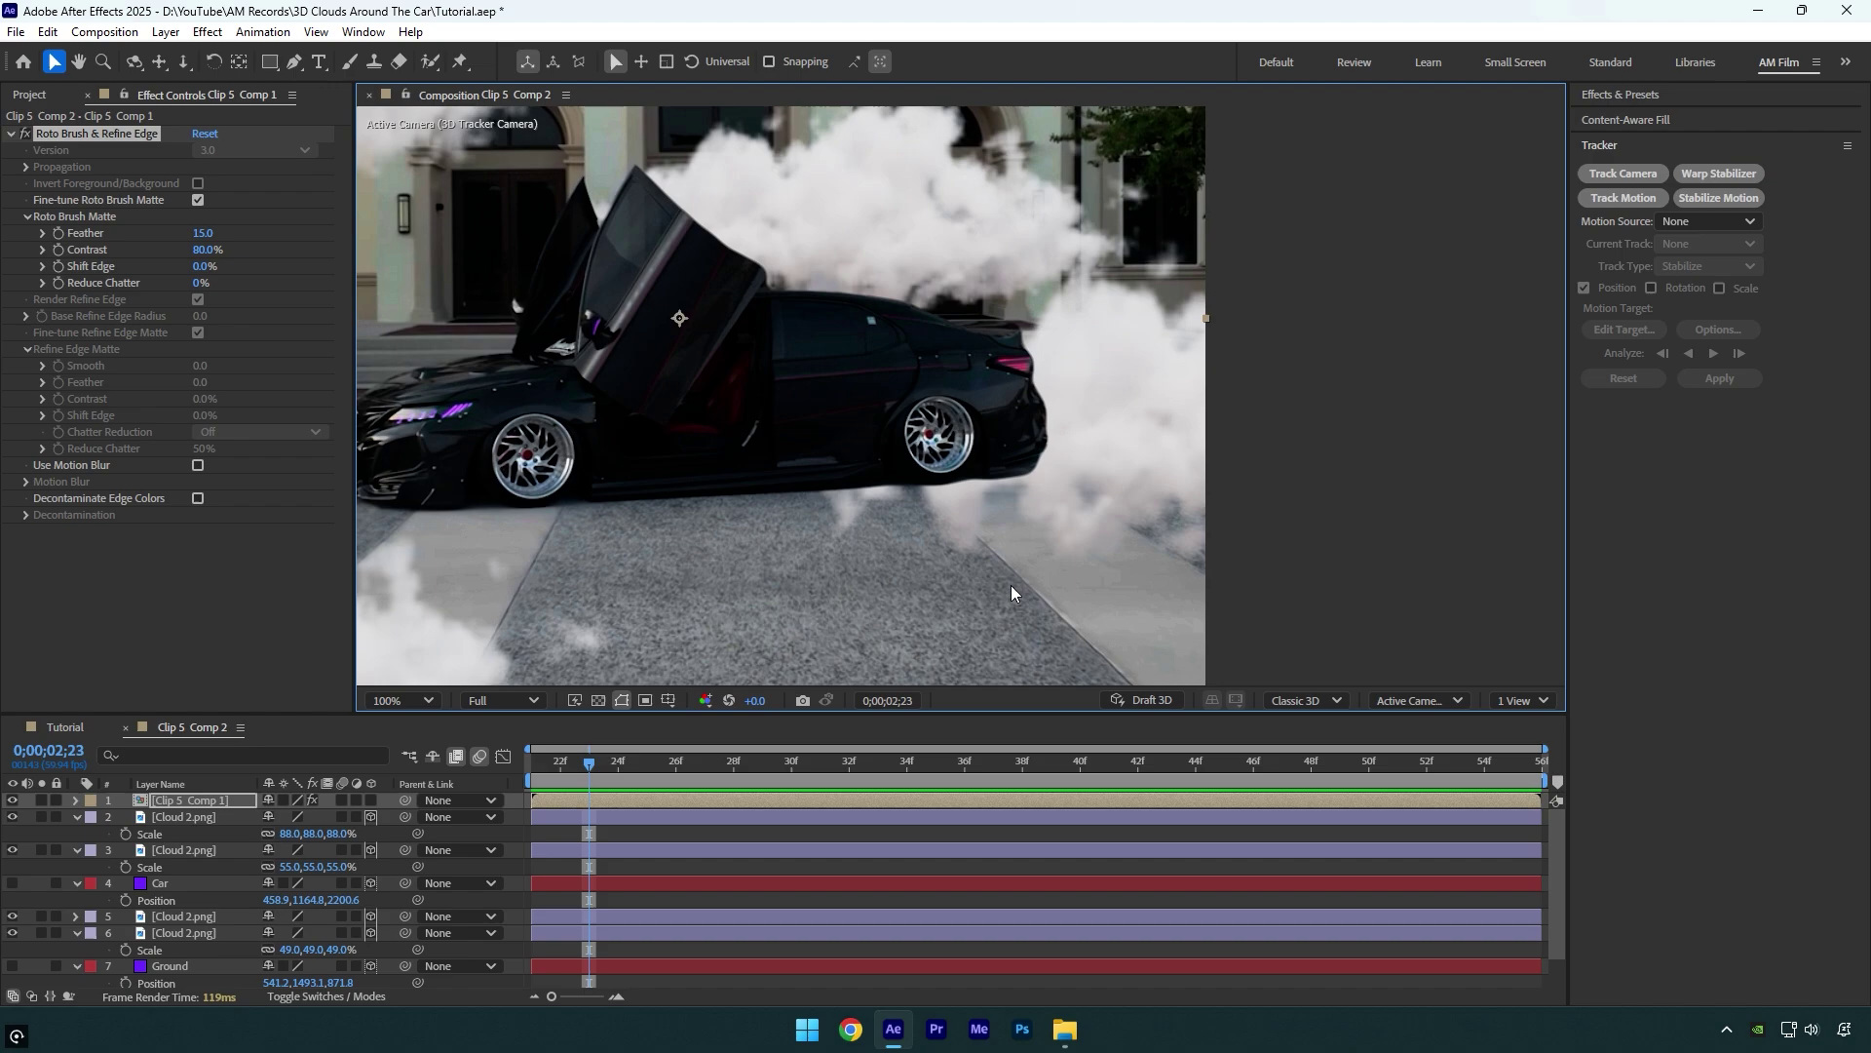
pyautogui.rightClick(774, 804)
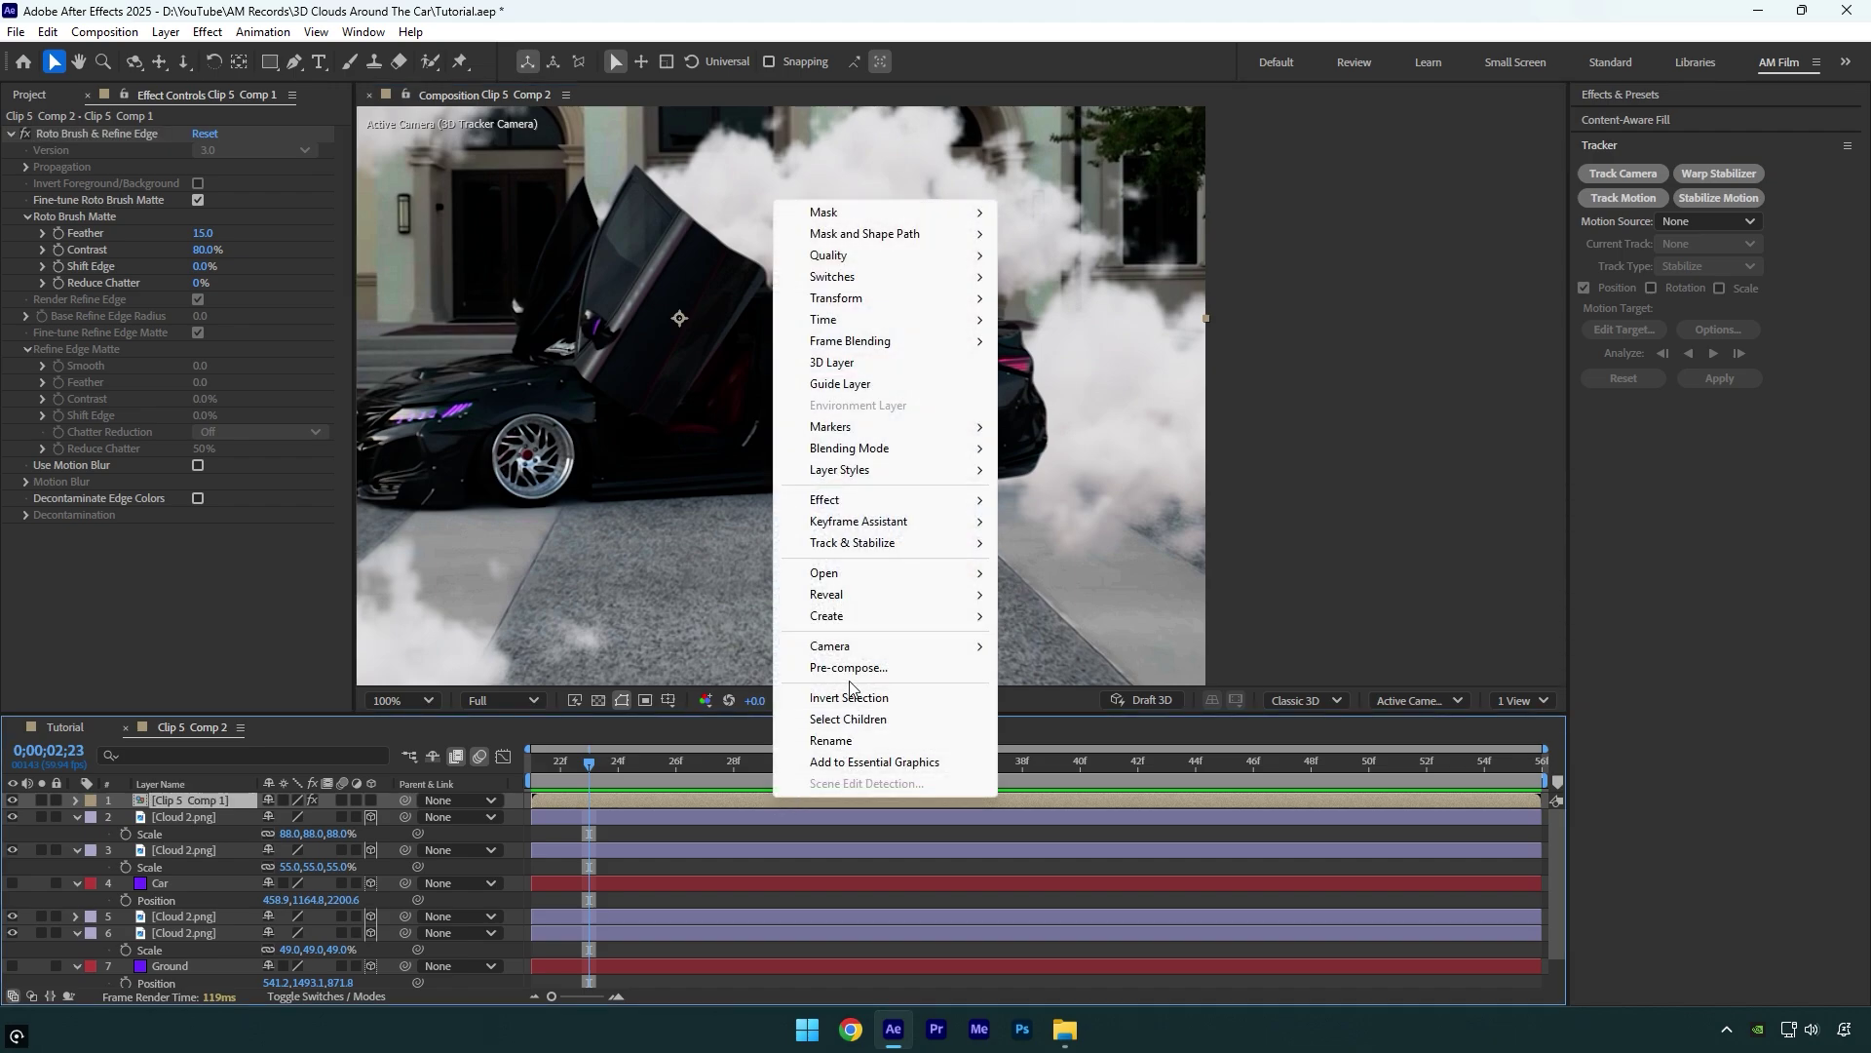
pyautogui.click(848, 669)
pyautogui.write('Mask')
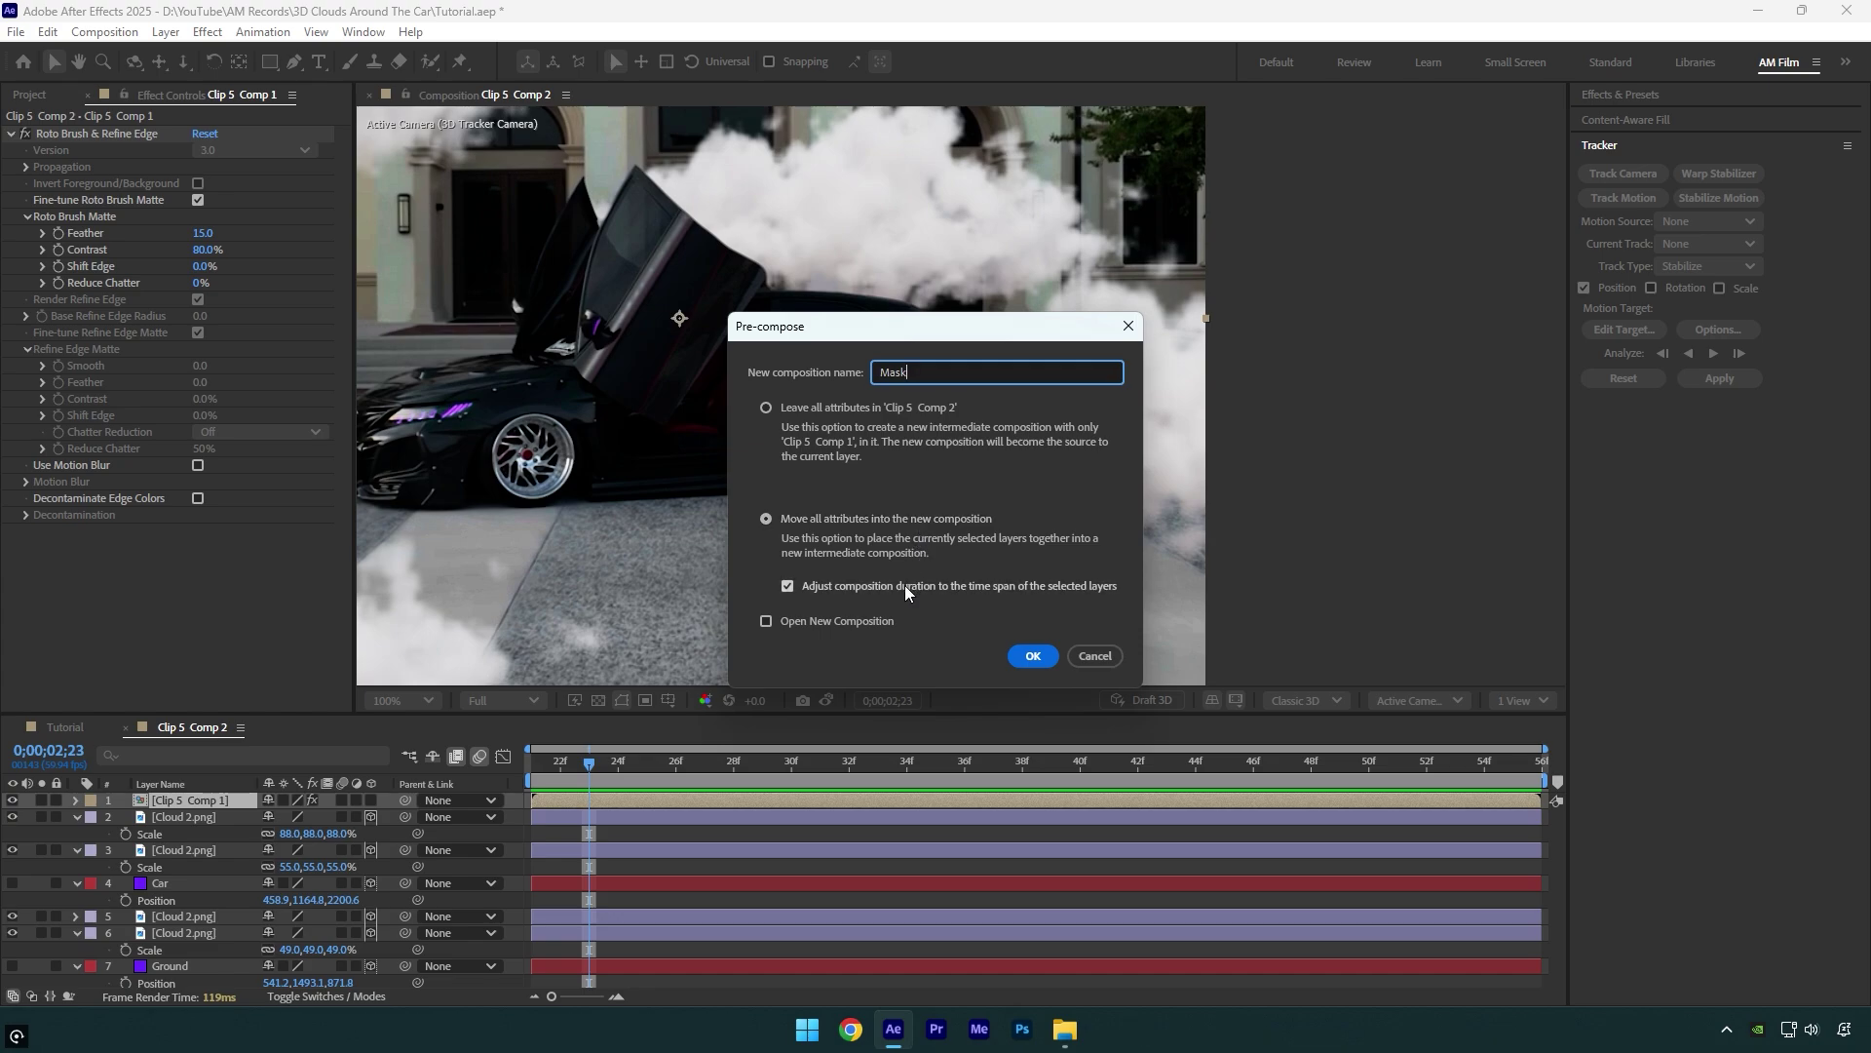
pyautogui.click(1031, 656)
# On the first frame, draw a closed Pen mask around the car's rear
pyautogui.moveTo(591, 763); pyautogui.dragTo(493, 768)
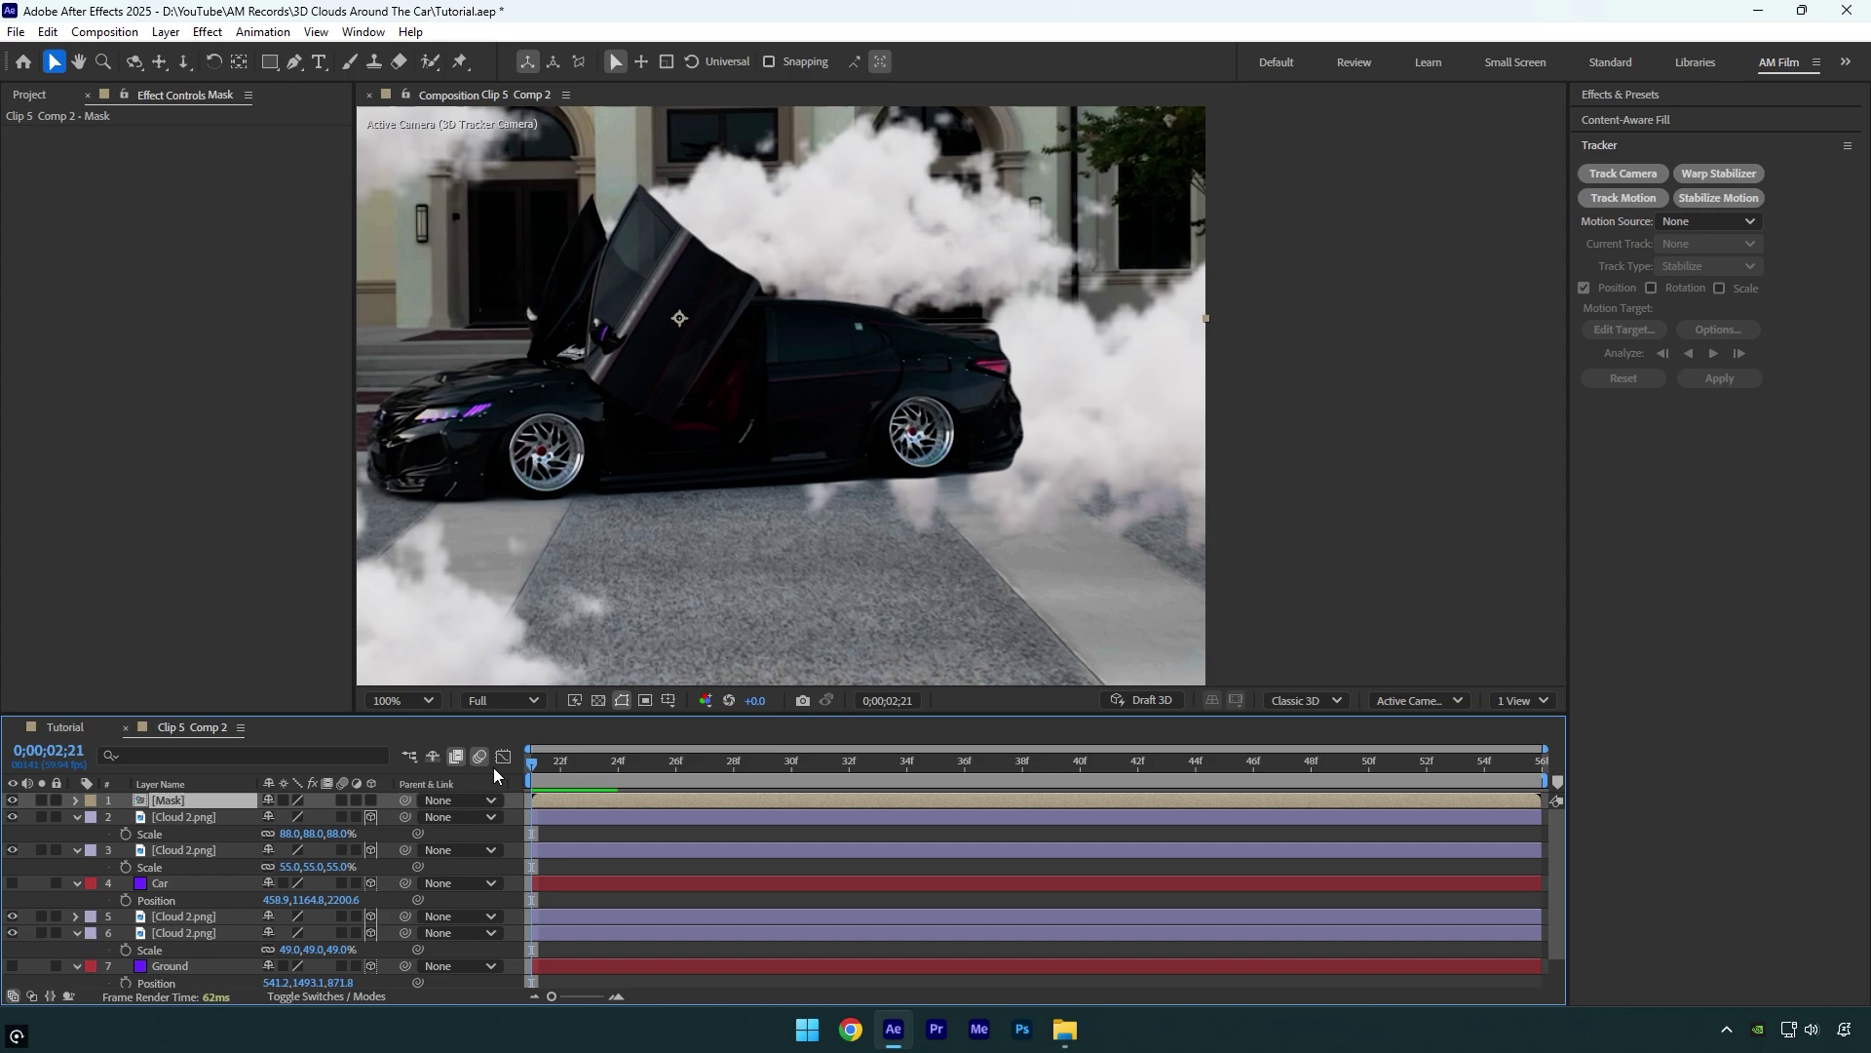
pyautogui.click(293, 61)
pyautogui.click(1279, 246)
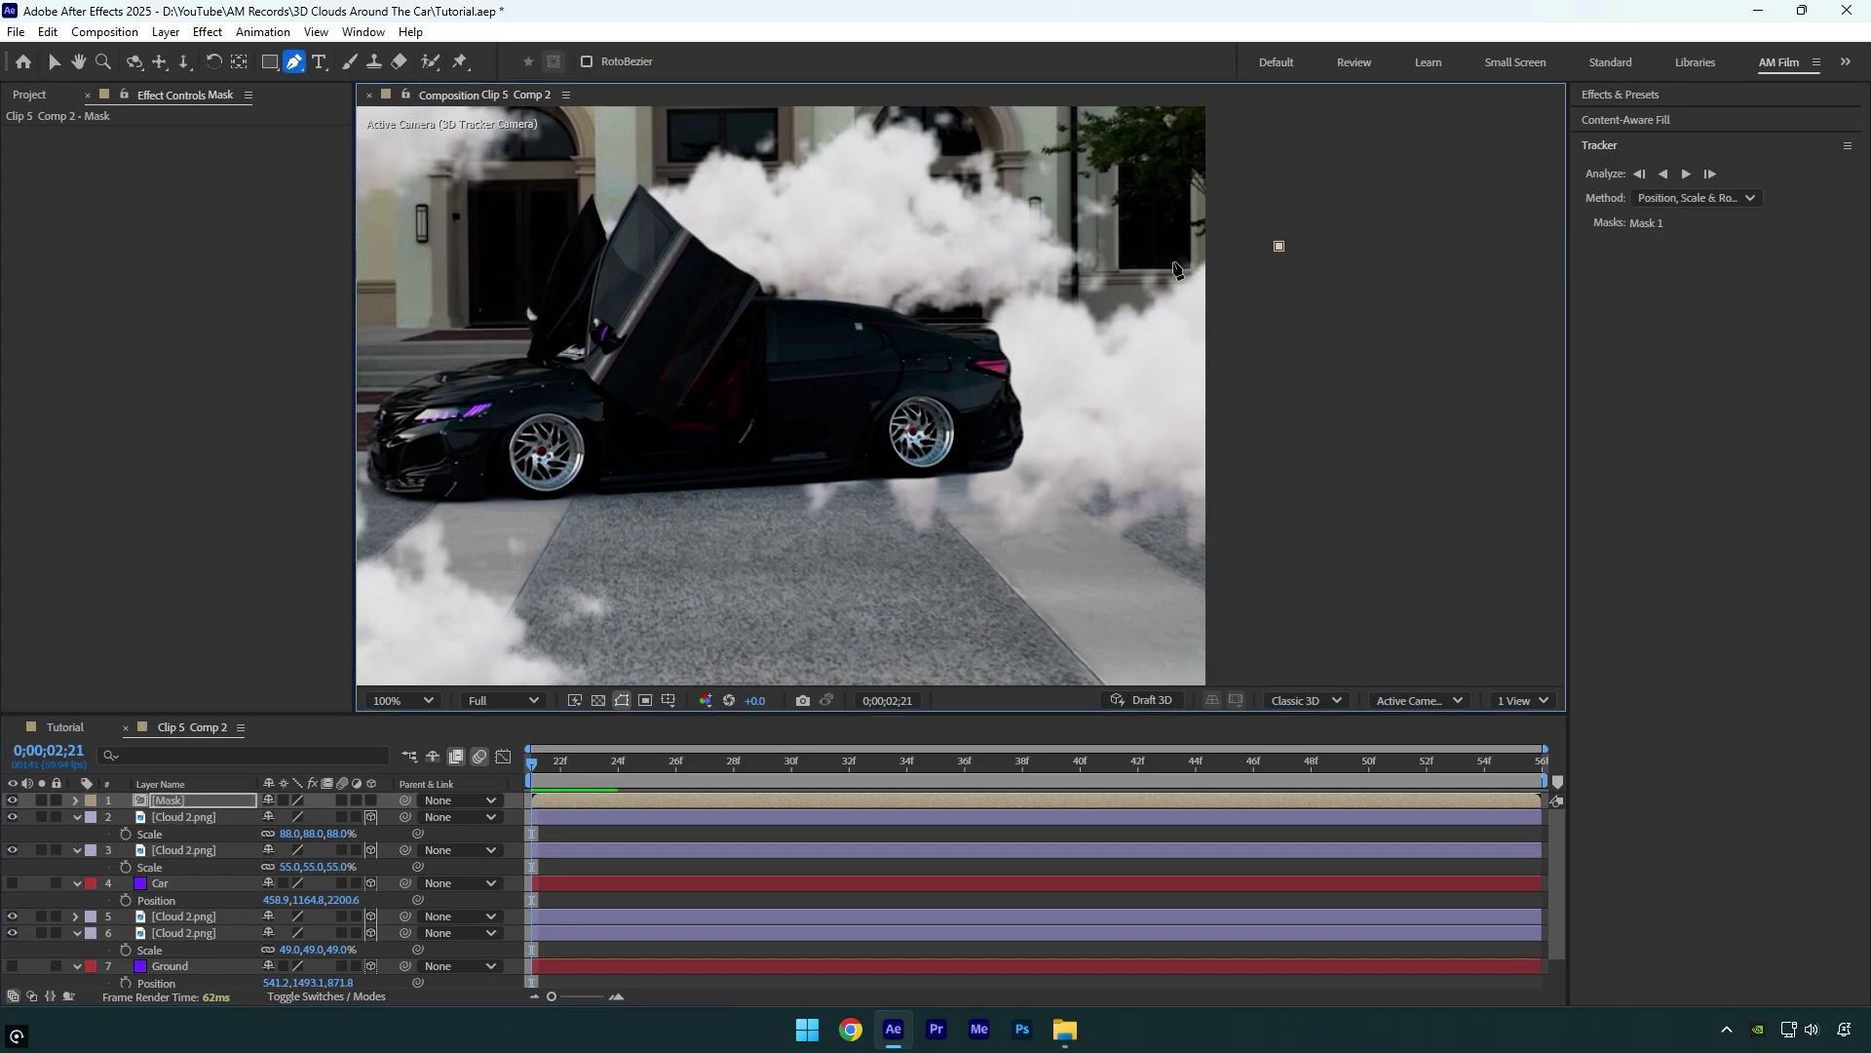
pyautogui.click(1172, 261)
pyautogui.click(1048, 291)
pyautogui.click(993, 302)
pyautogui.click(860, 398)
pyautogui.click(829, 366)
pyautogui.click(740, 475)
pyautogui.click(847, 589)
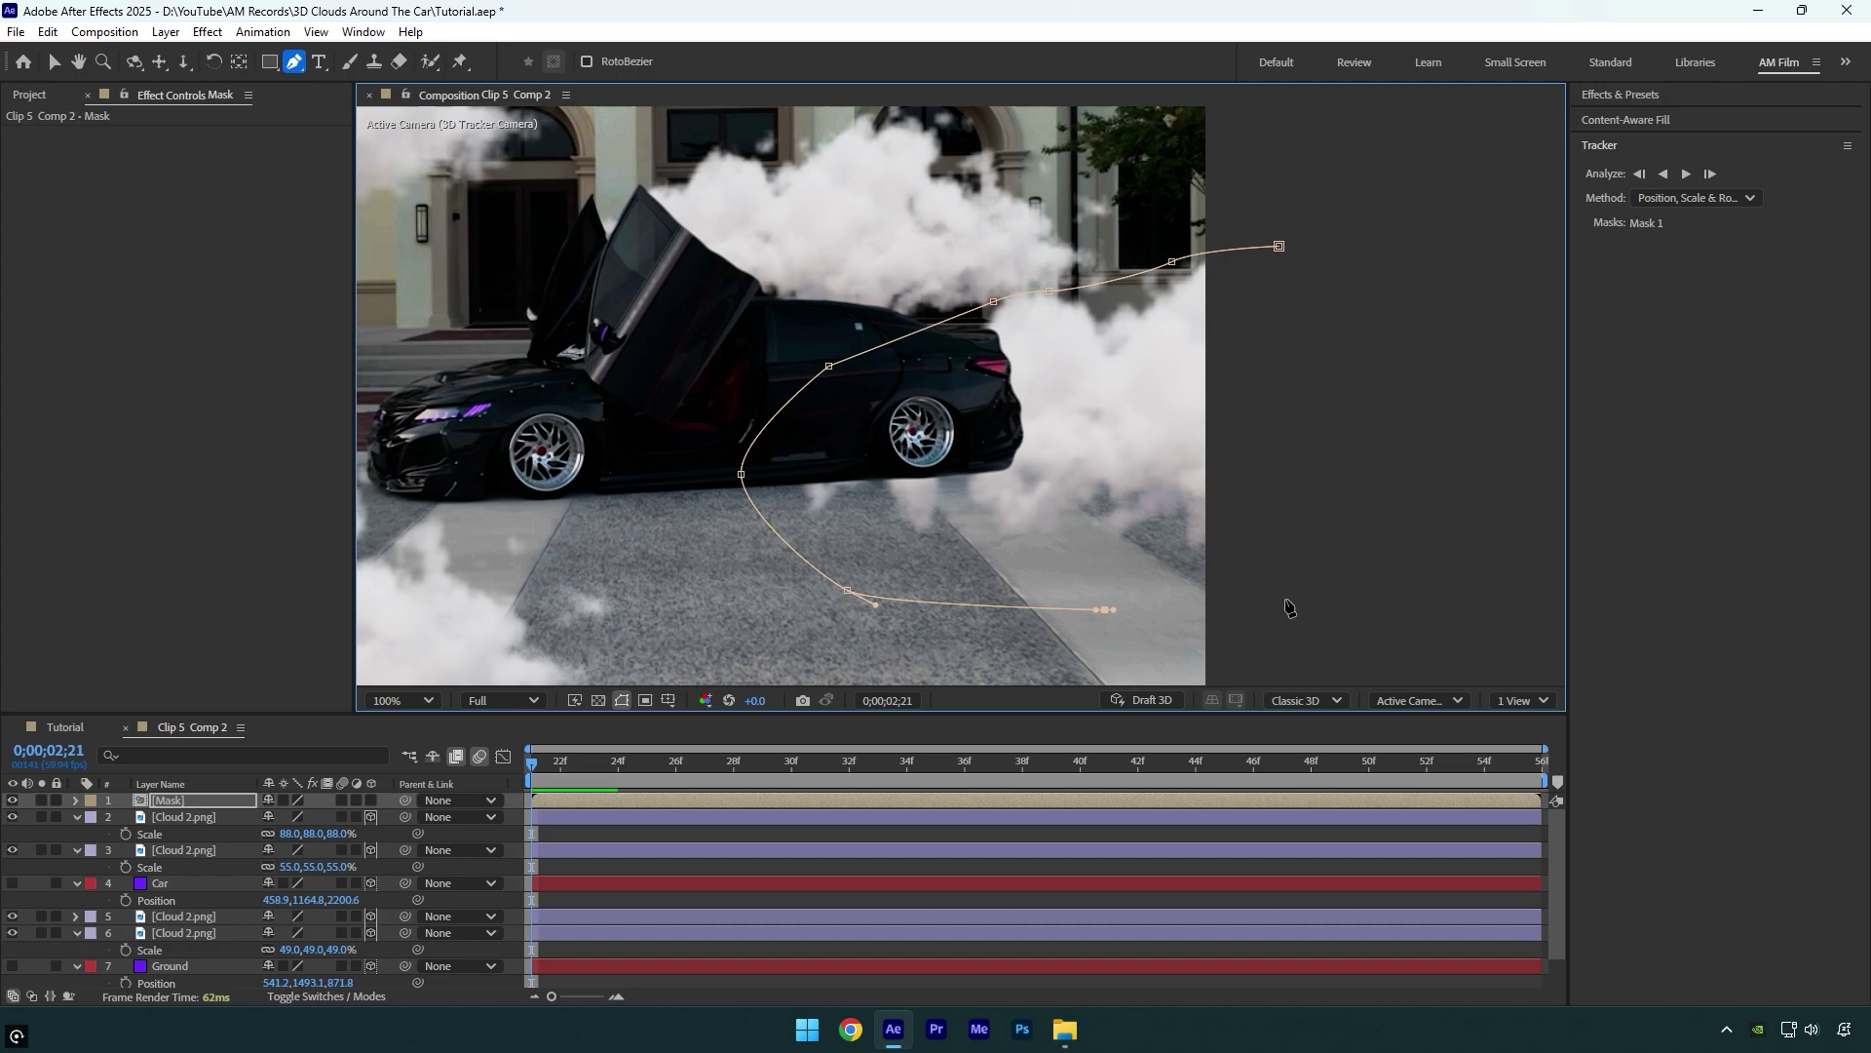
pyautogui.click(1104, 609)
pyautogui.click(1293, 595)
pyautogui.click(1370, 402)
pyautogui.click(1279, 245)
# Set Mask 1's mode to Subtract
pyautogui.press('m')
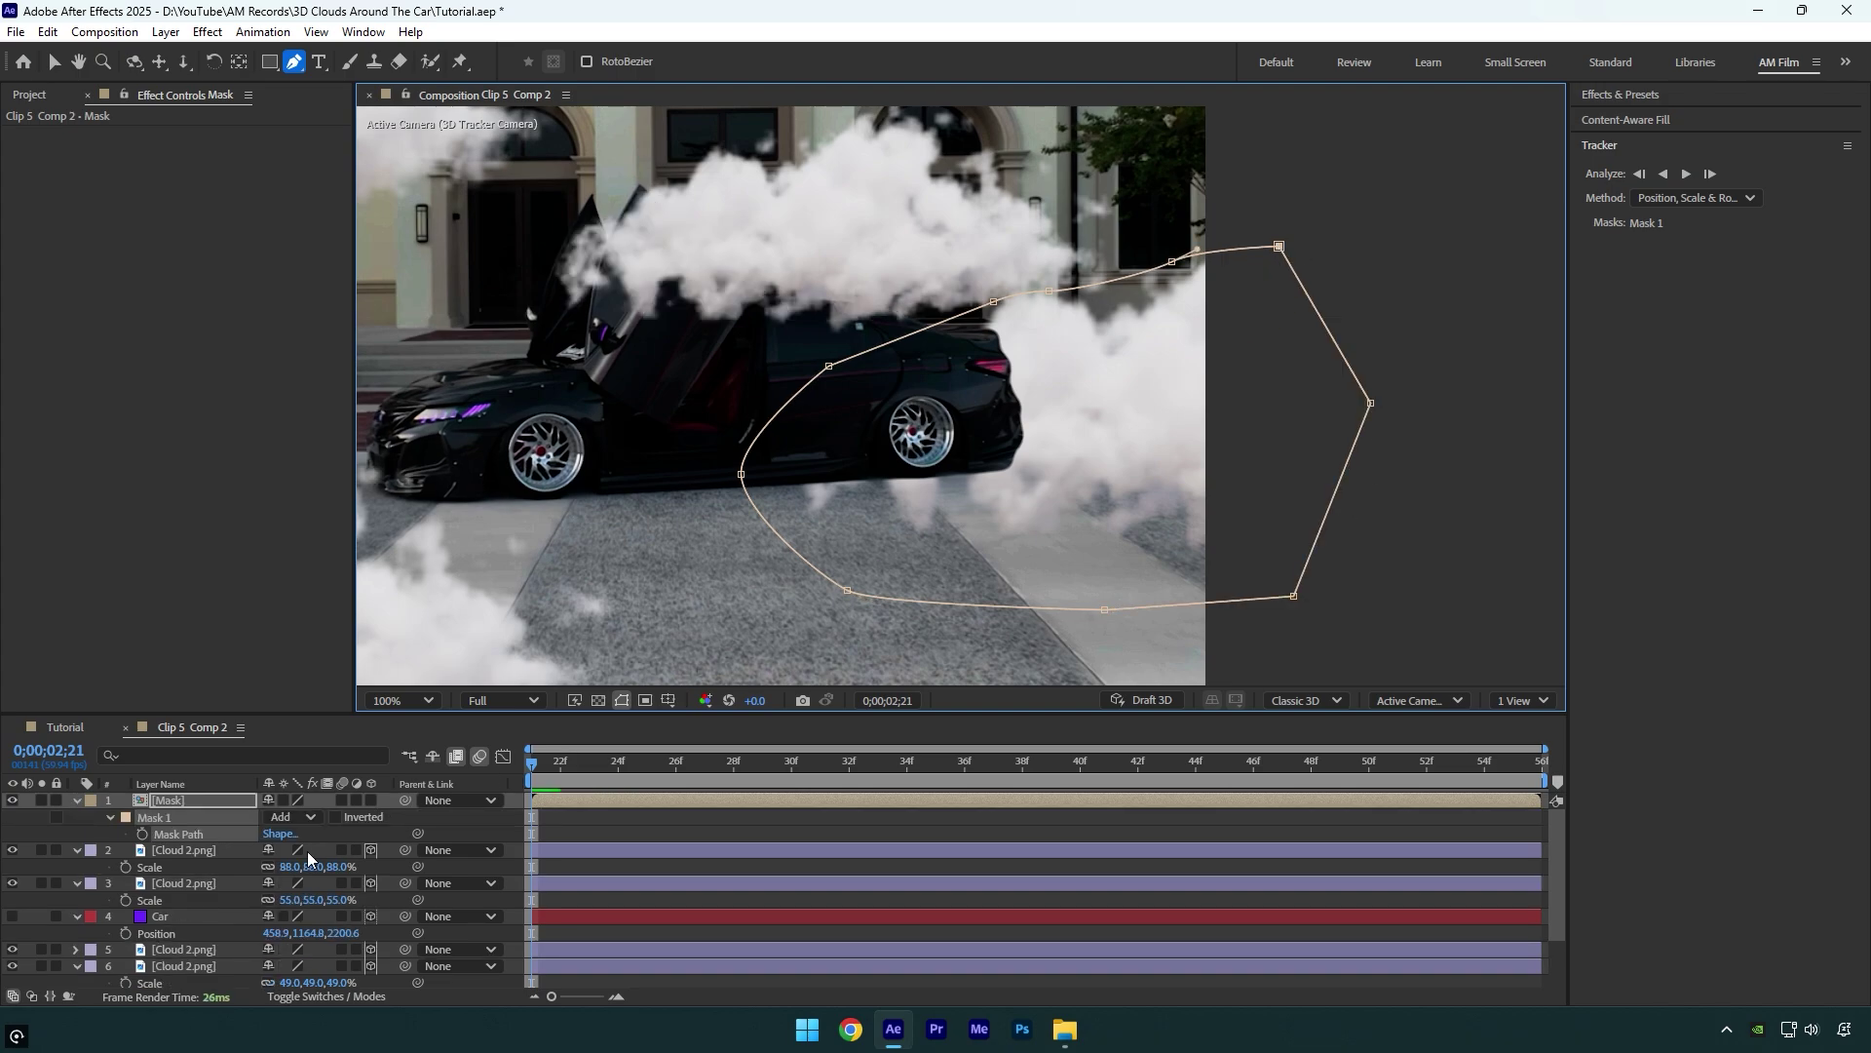
pyautogui.click(292, 817)
pyautogui.click(315, 881)
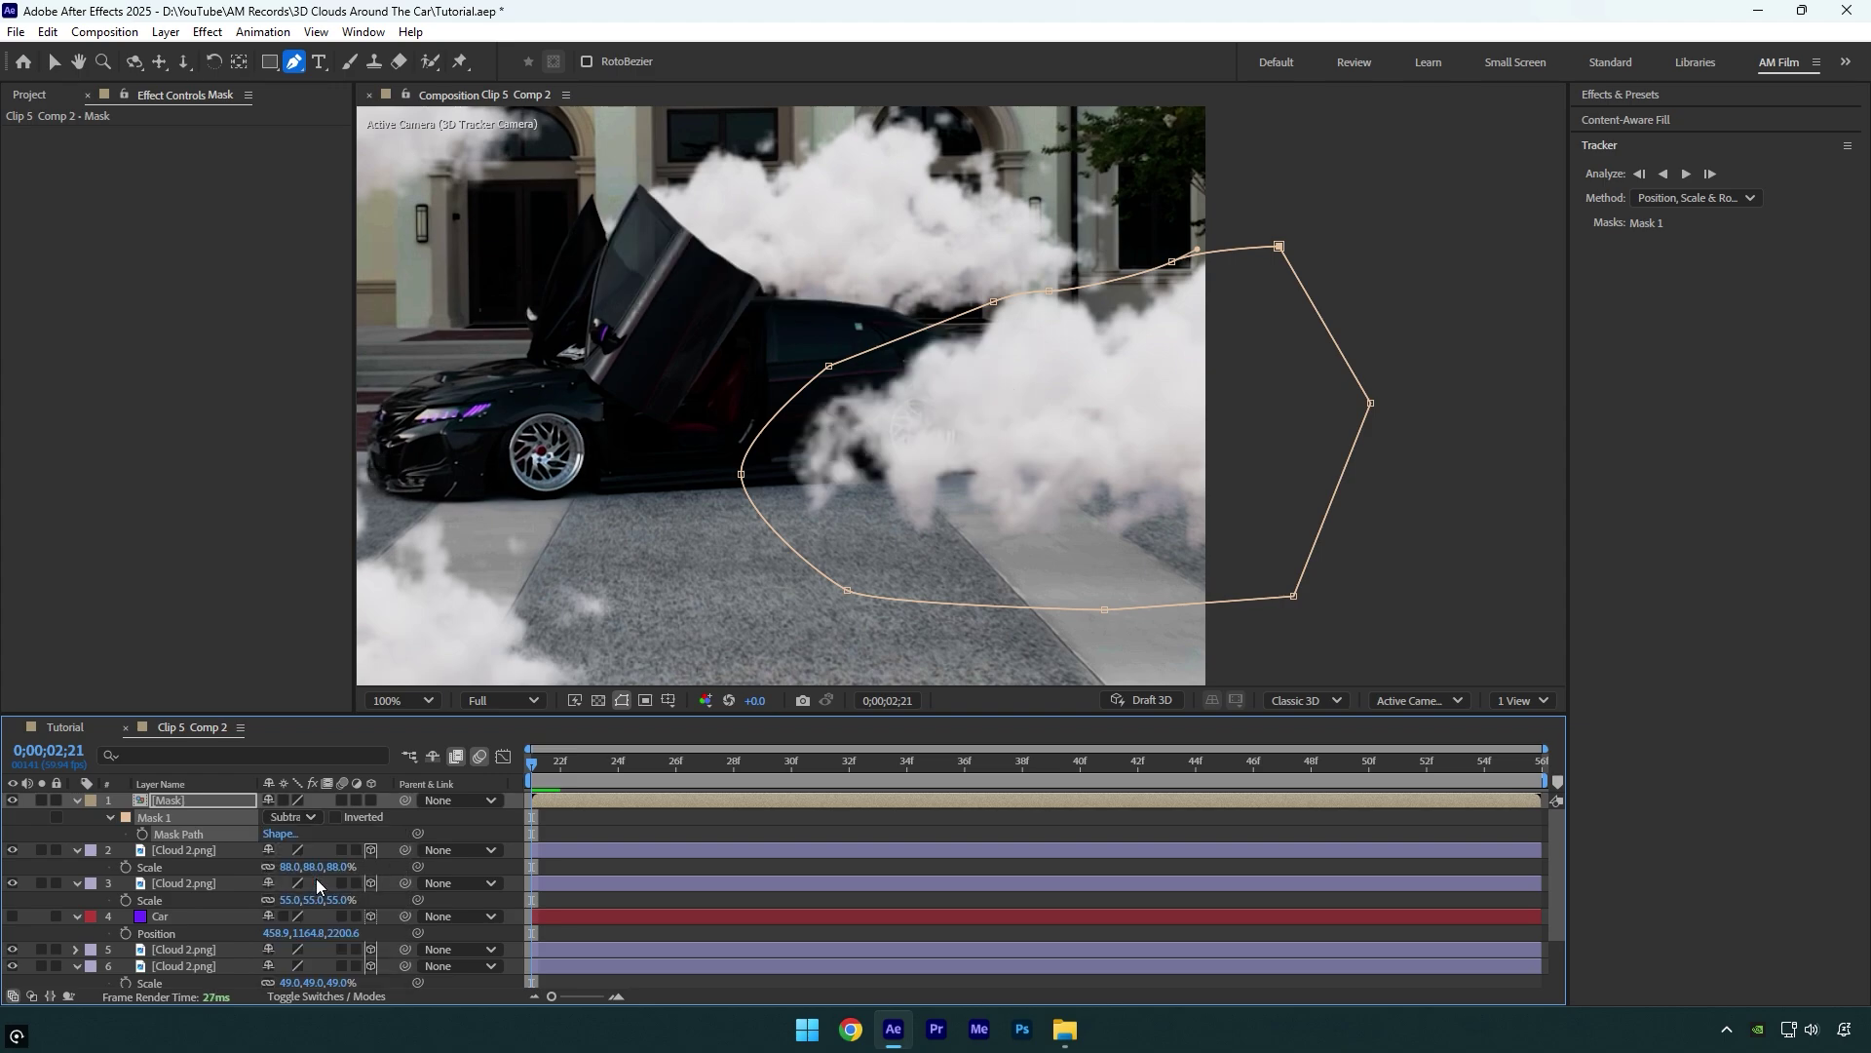
# Keyframe Mask Path, shifting the mask right over later frames to follow the car
pyautogui.click(142, 833)
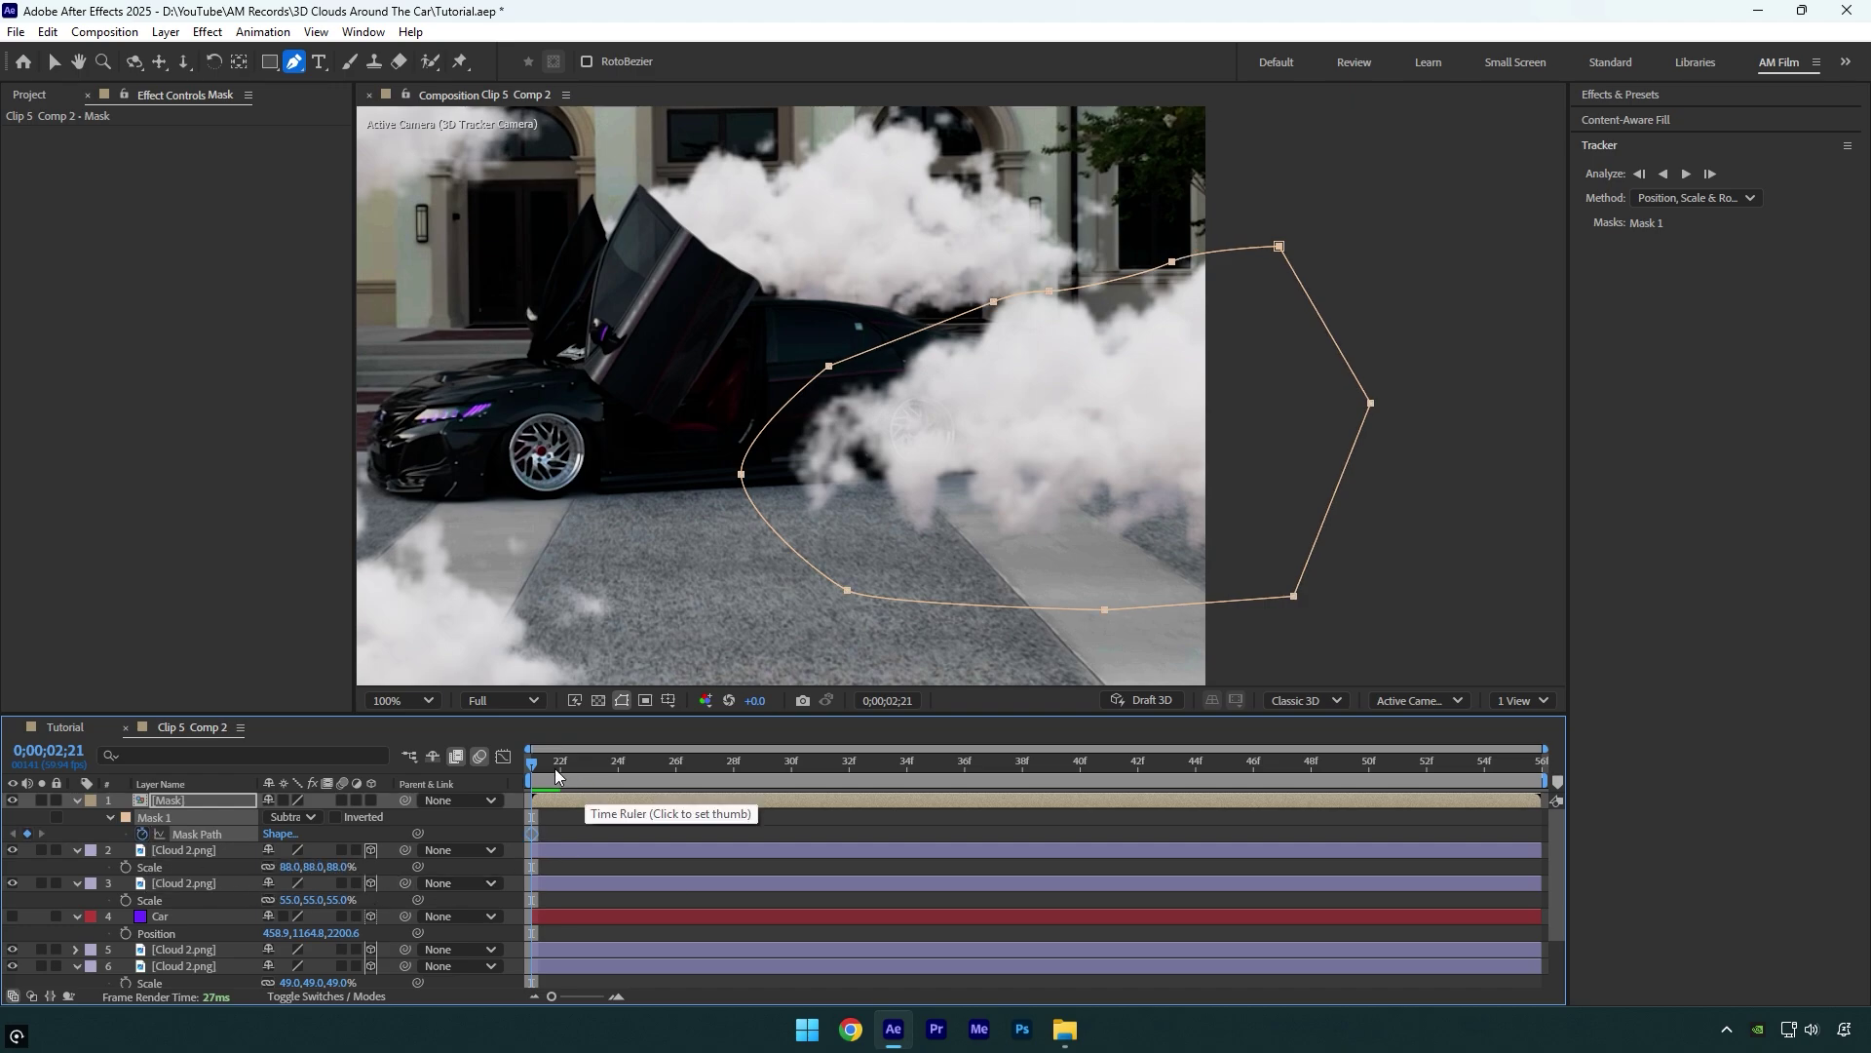
pyautogui.press('pagedown')
pyautogui.press('pagedown')
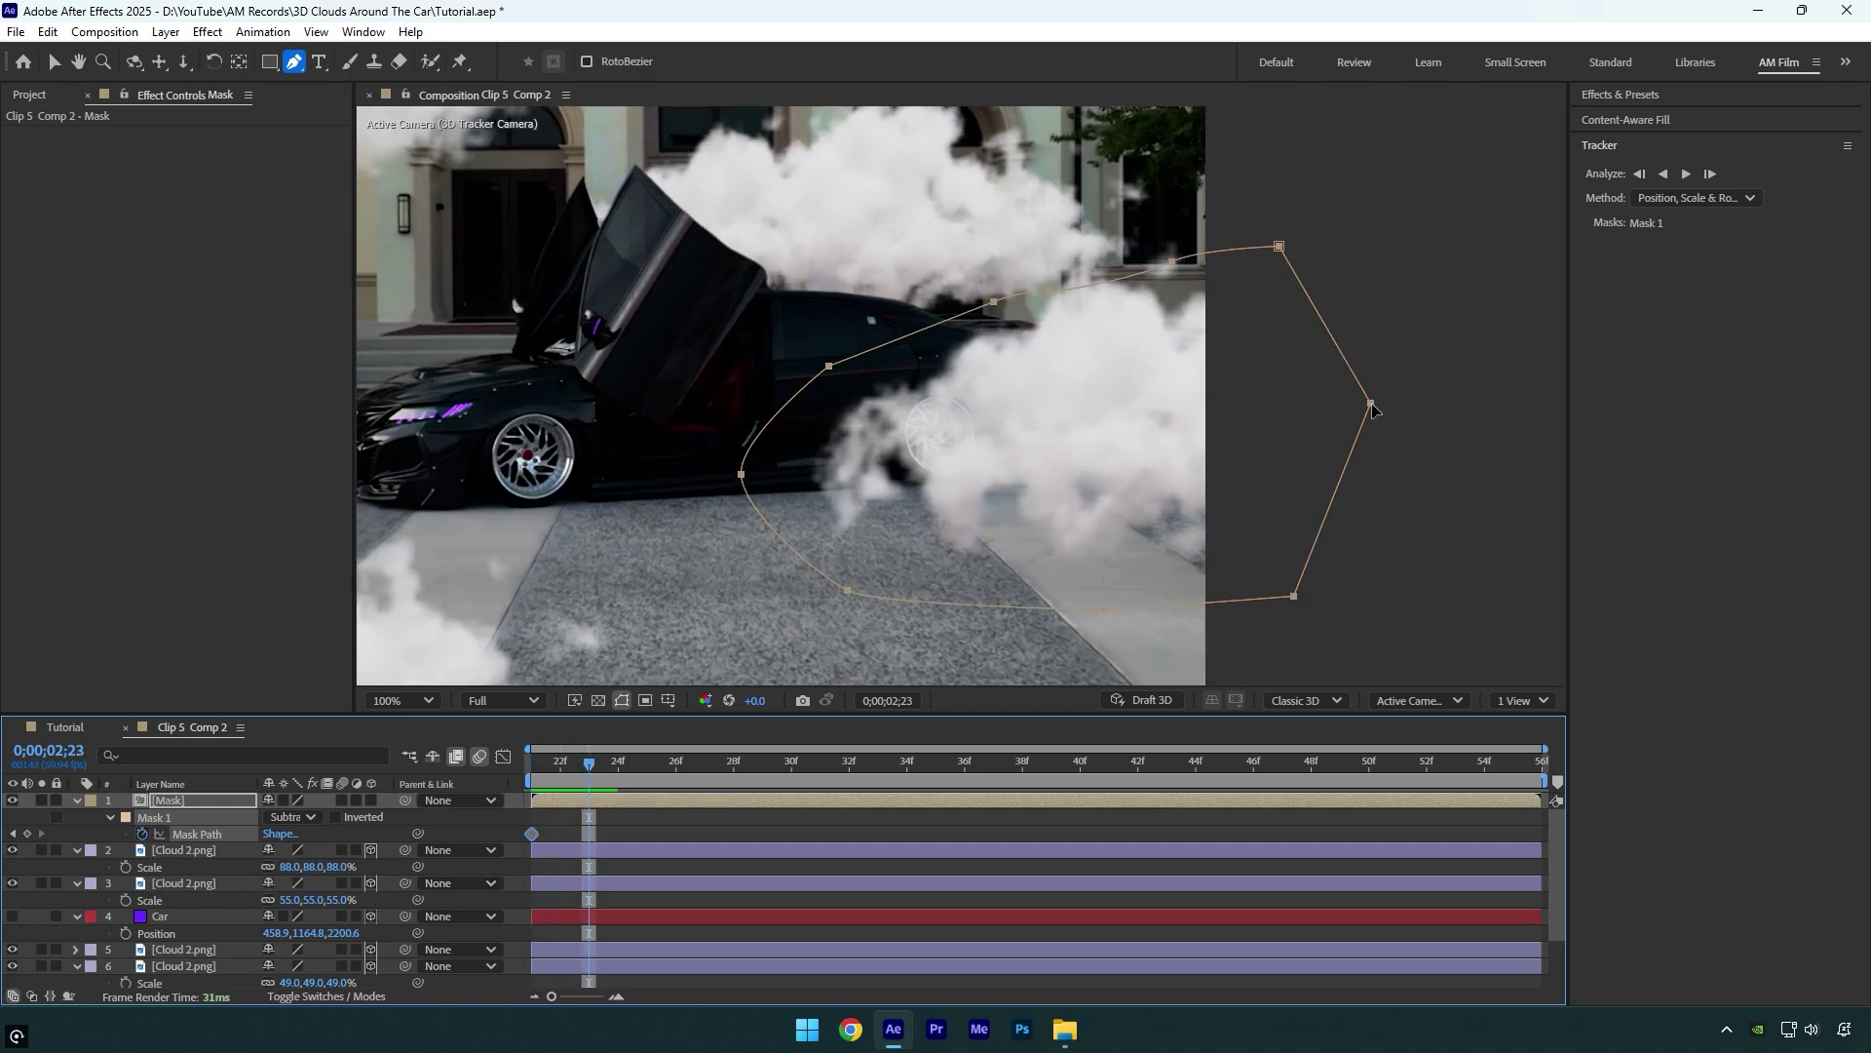
pyautogui.moveTo(1372, 403); pyautogui.dragTo(1406, 403)
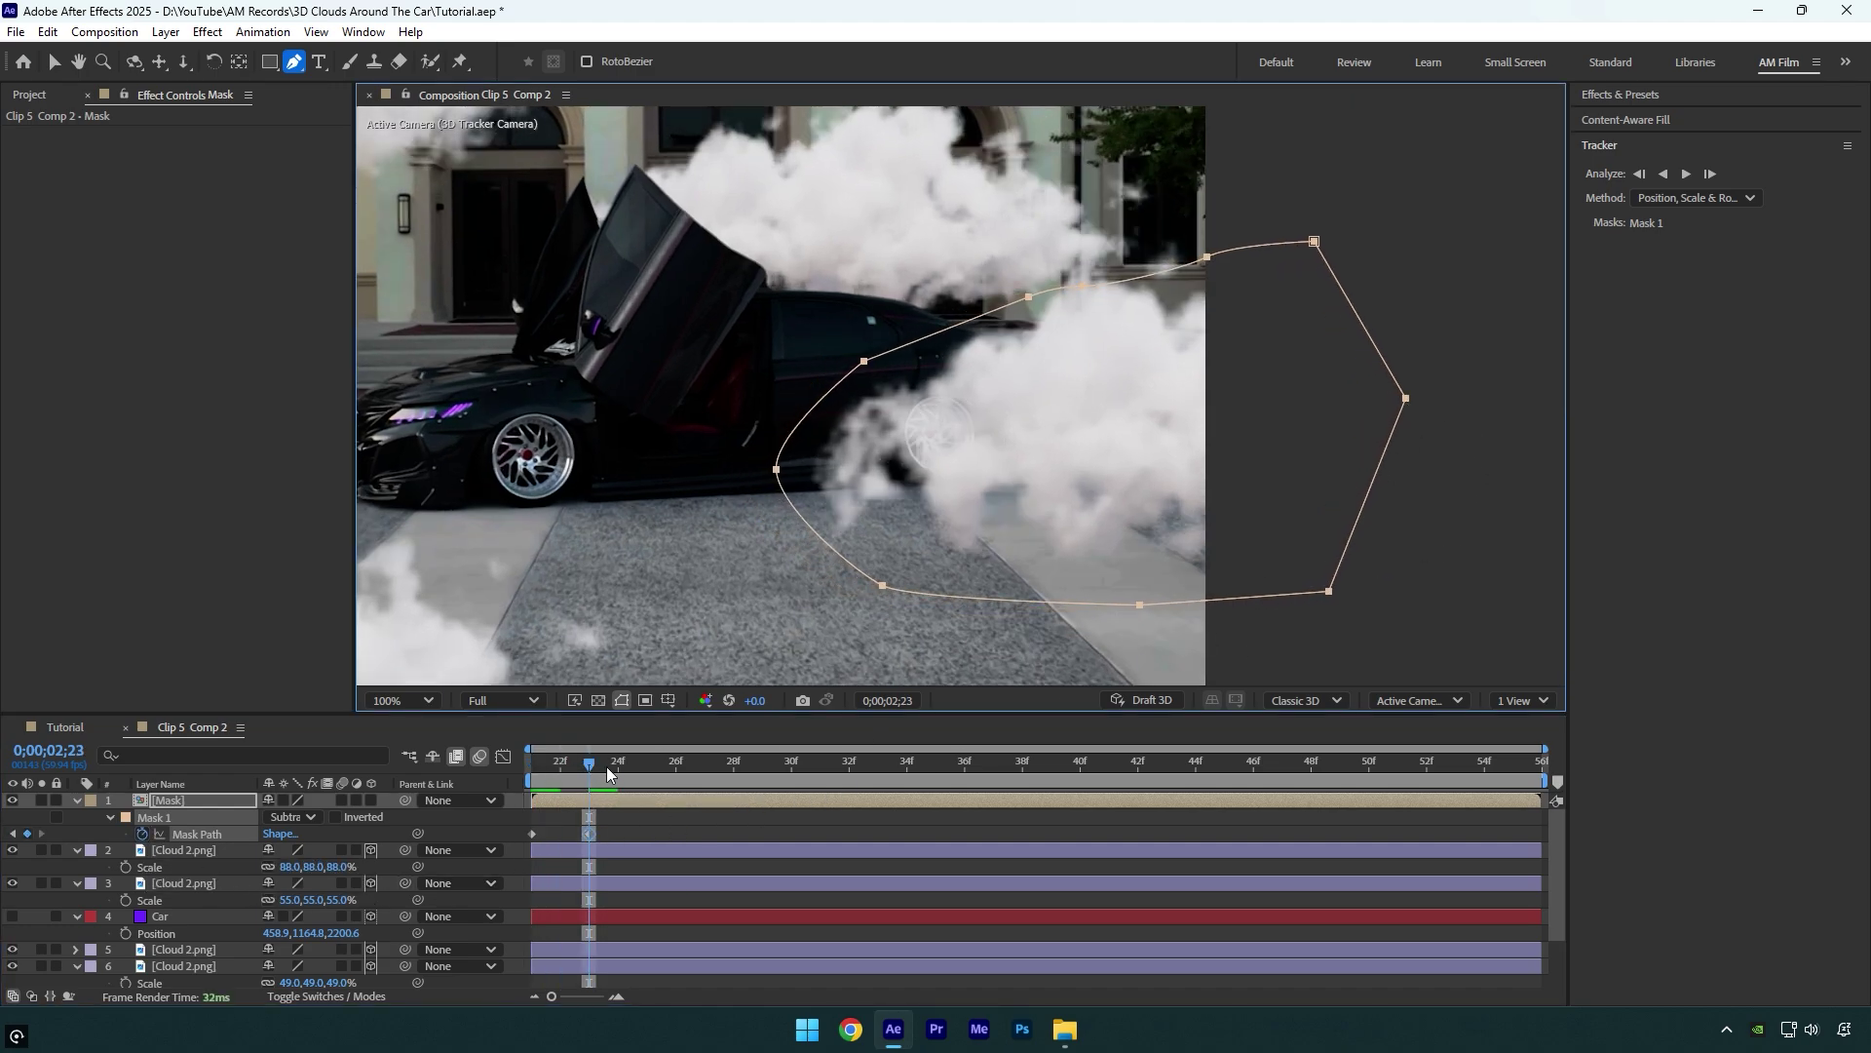
pyautogui.press('pagedown')
pyautogui.press('pagedown')
pyautogui.press('pagedown')
pyautogui.moveTo(1406, 400); pyautogui.dragTo(1464, 397)
pyautogui.press('pagedown')
pyautogui.press('pagedown')
pyautogui.press('pagedown')
pyautogui.press('pagedown')
pyautogui.press('pagedown')
pyautogui.press('pagedown')
pyautogui.press('pagedown')
pyautogui.press('pagedown')
pyautogui.press('pagedown')
pyautogui.press('pagedown')
pyautogui.press('pagedown')
pyautogui.press('pagedown')
pyautogui.press('pagedown')
pyautogui.press('pagedown')
pyautogui.press('pagedown')
pyautogui.press('pagedown')
pyautogui.press('pagedown')
pyautogui.press('pagedown')
pyautogui.press('pagedown')
pyautogui.press('pagedown')
pyautogui.press('pagedown')
pyautogui.press('pagedown')
pyautogui.press('Home')
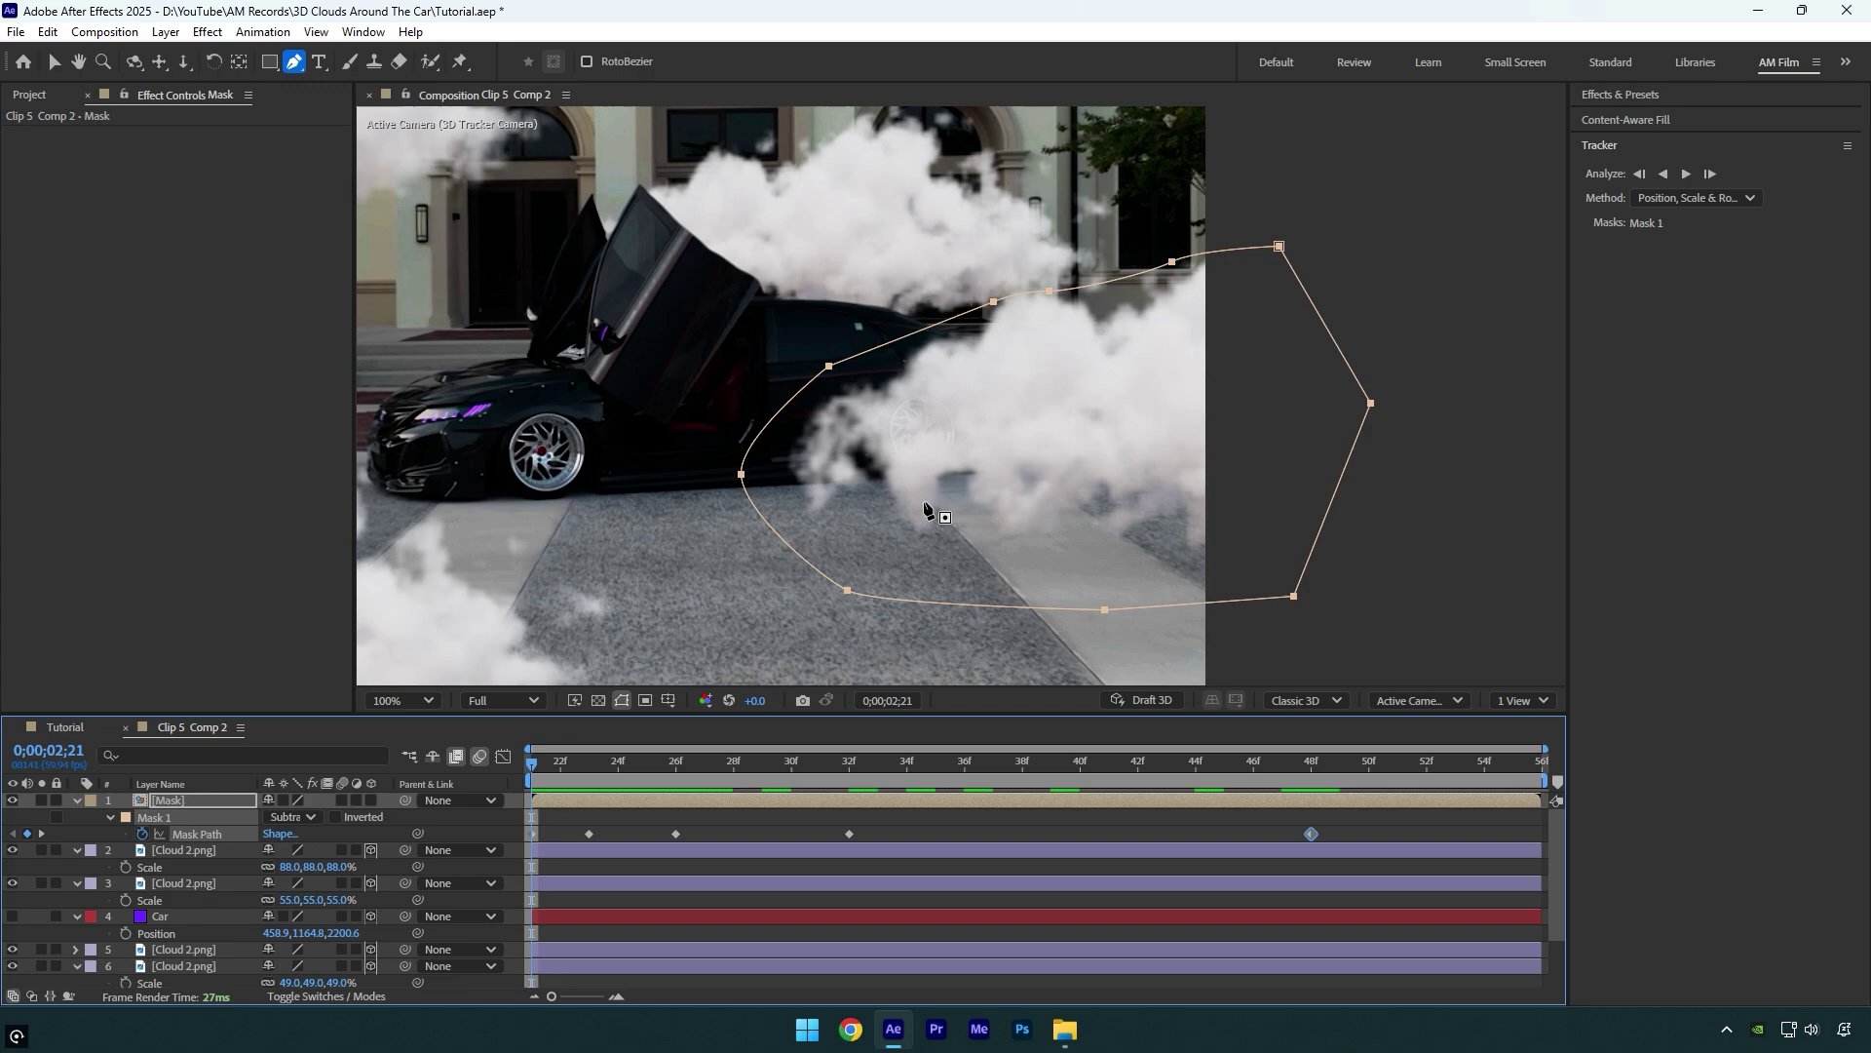
# Set the mask feather to 20, fit the view to 100%, and preview
pyautogui.press('f')
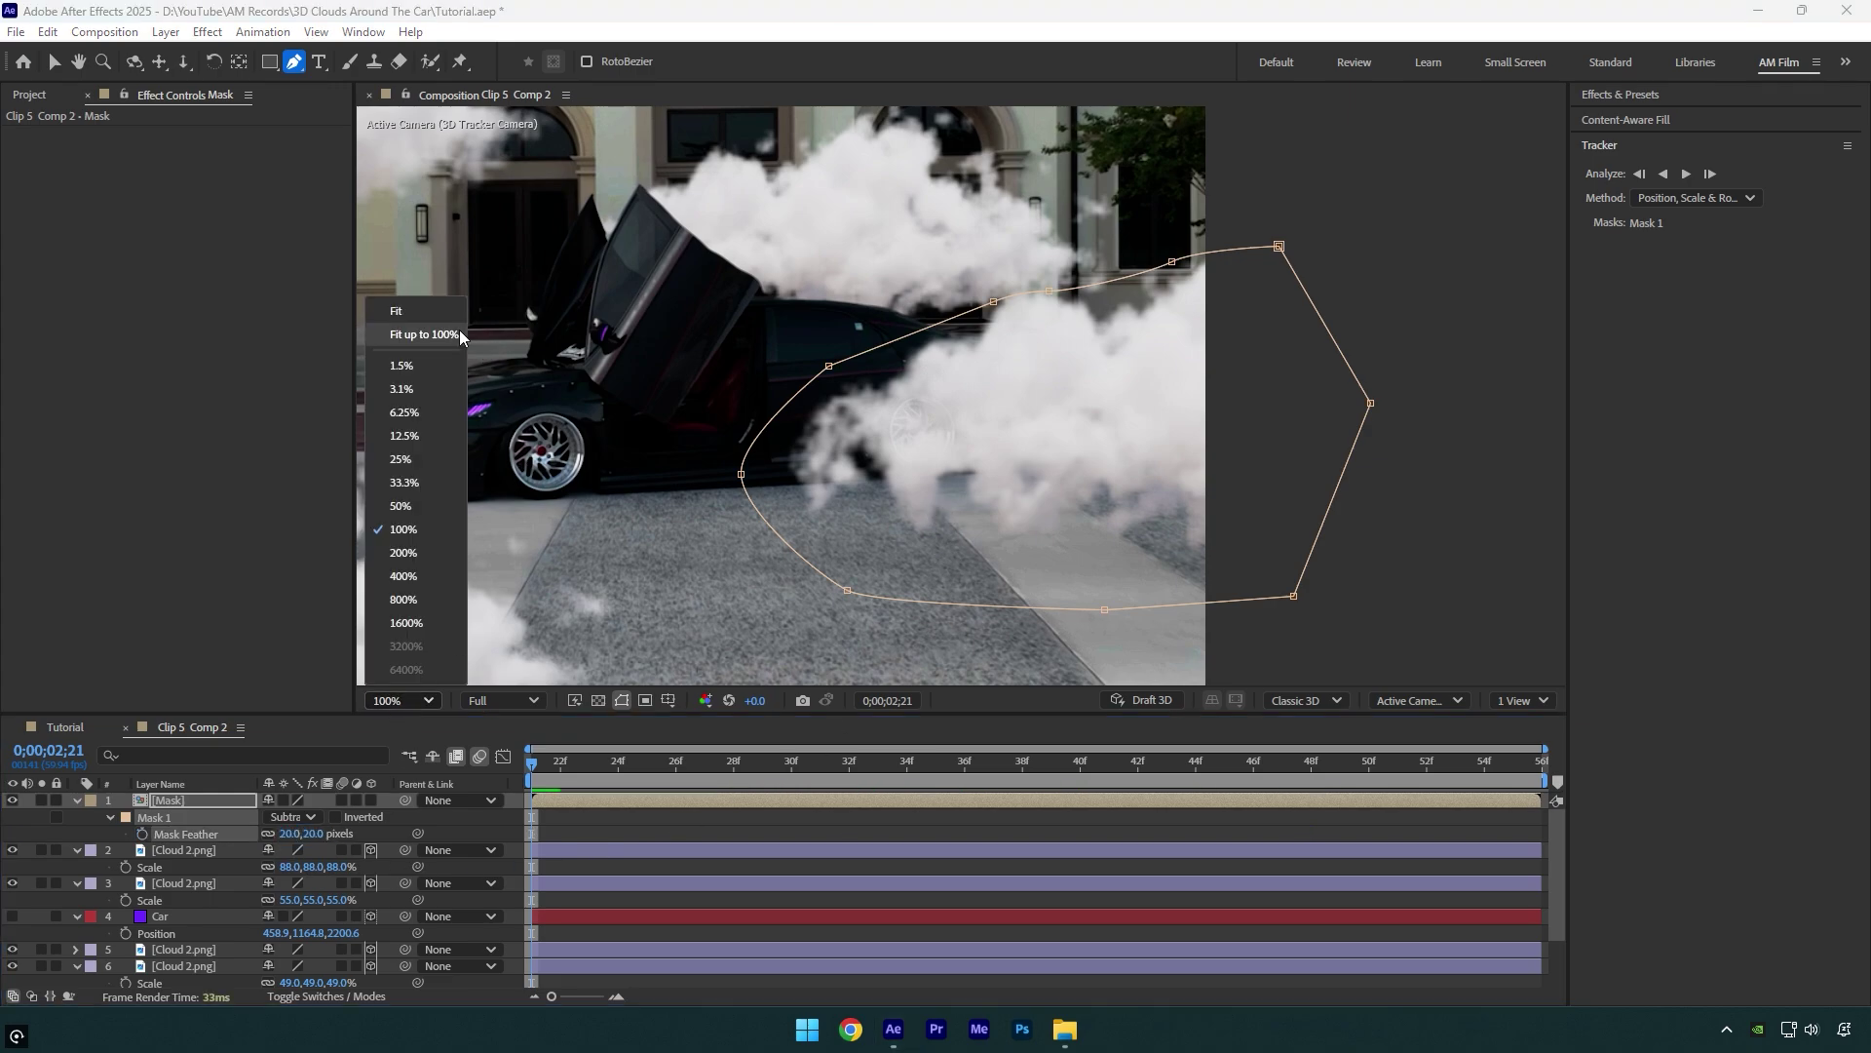
pyautogui.click(423, 334)
pyautogui.press('space')
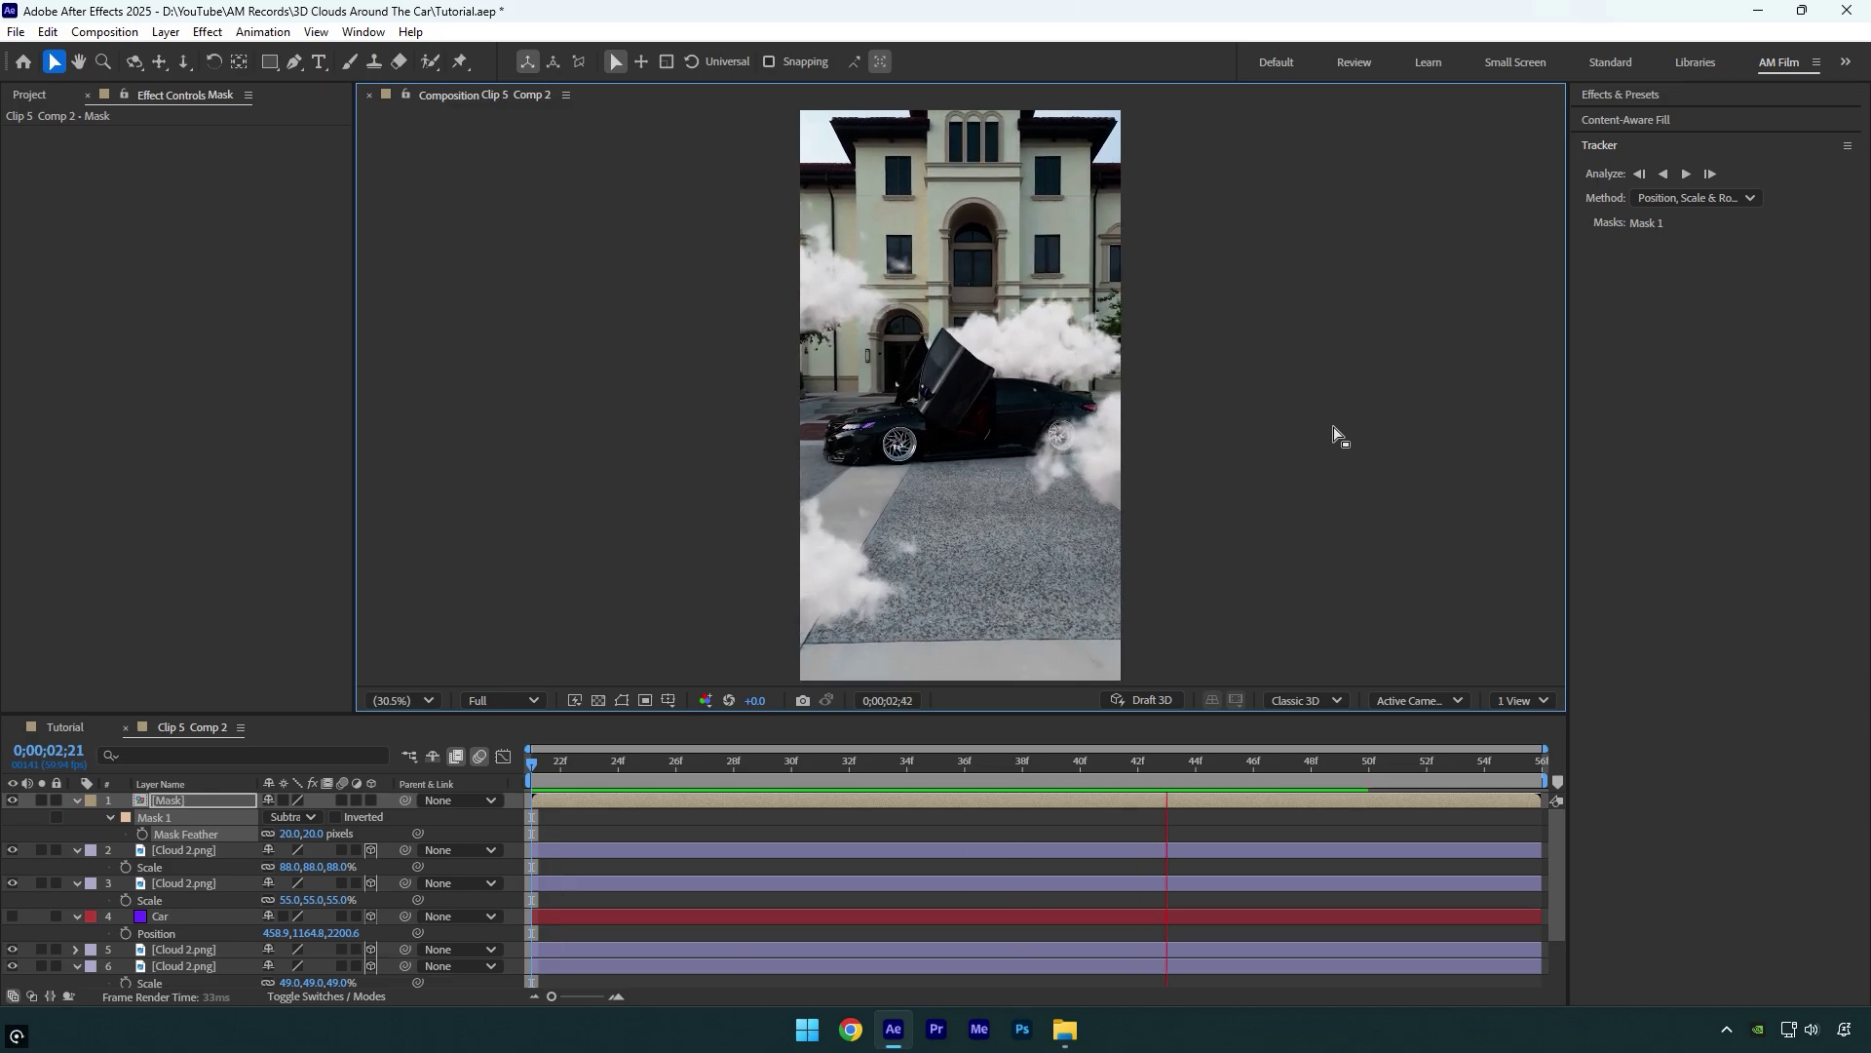